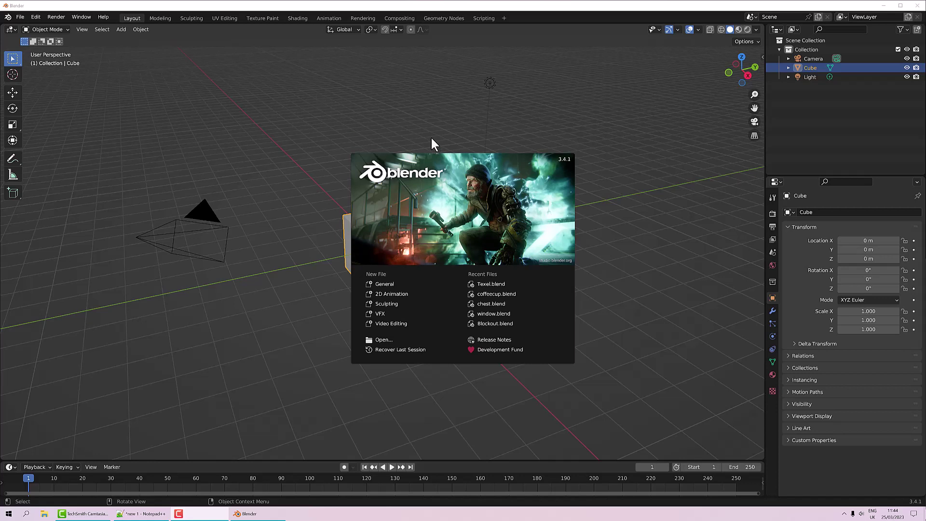
Start a general scene, delete the default cube and add a mesh cylinder in its place
left_click(380, 282)
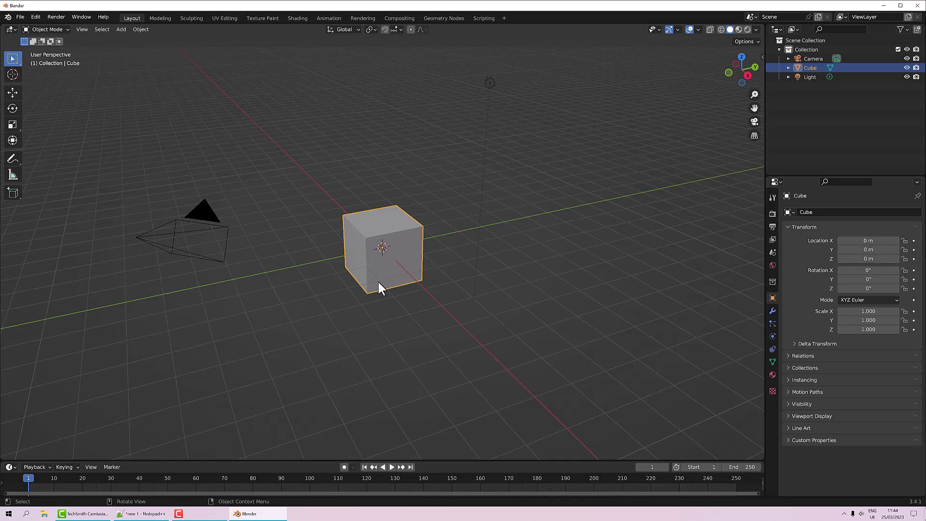
key("Delete")
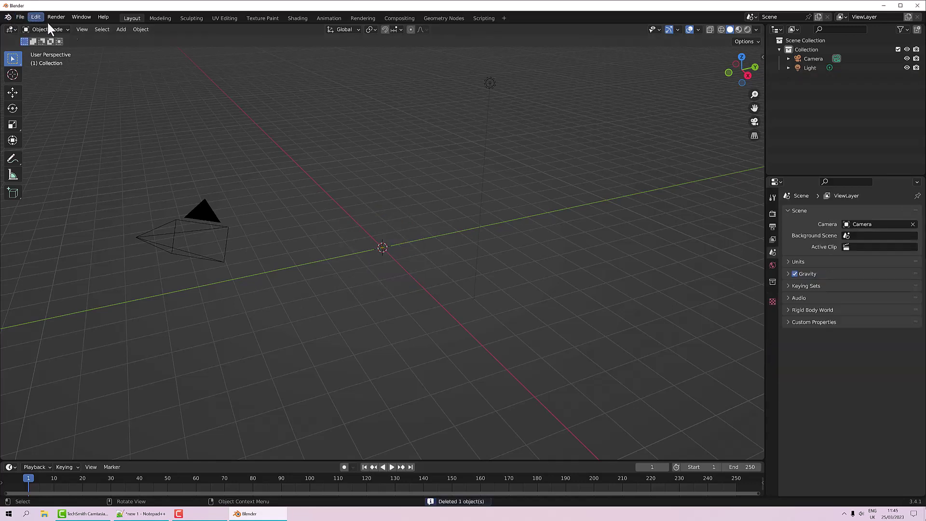
left_click(117, 28)
mouse_move(132, 39)
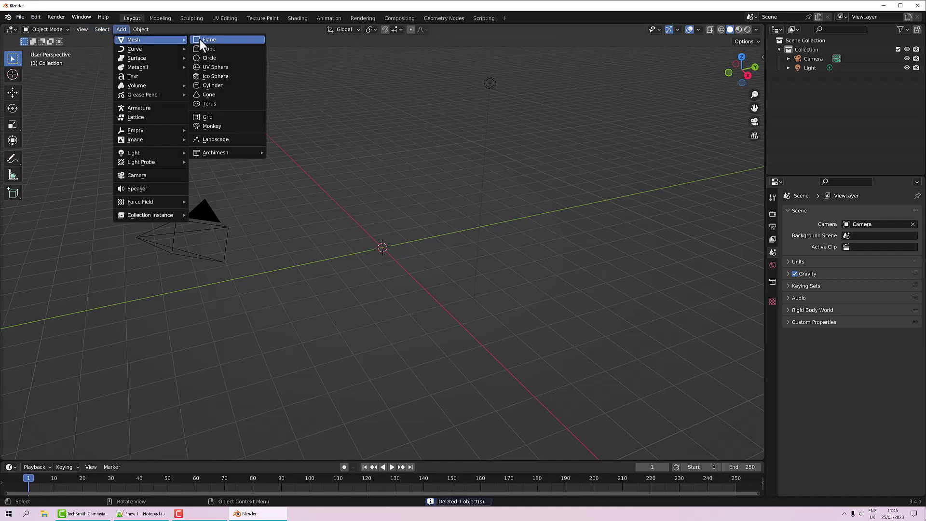
left_click(215, 85)
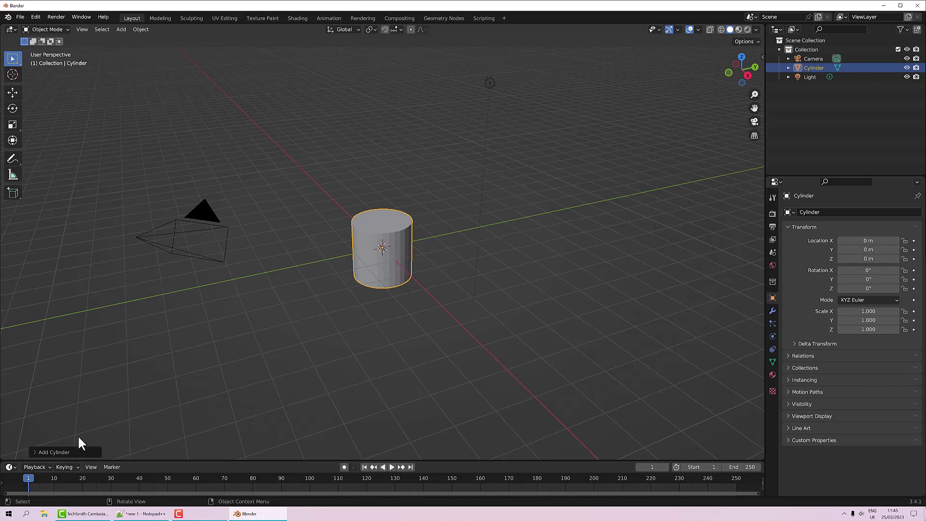
Set the new cylinder's radius to 0.2 m and its Z location to 1 m
left_click(70, 448)
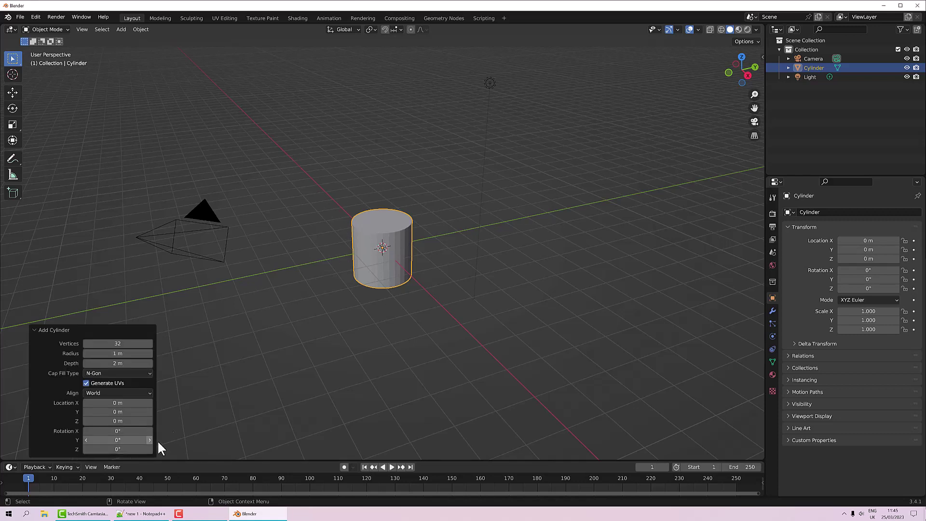
left_click(99, 354)
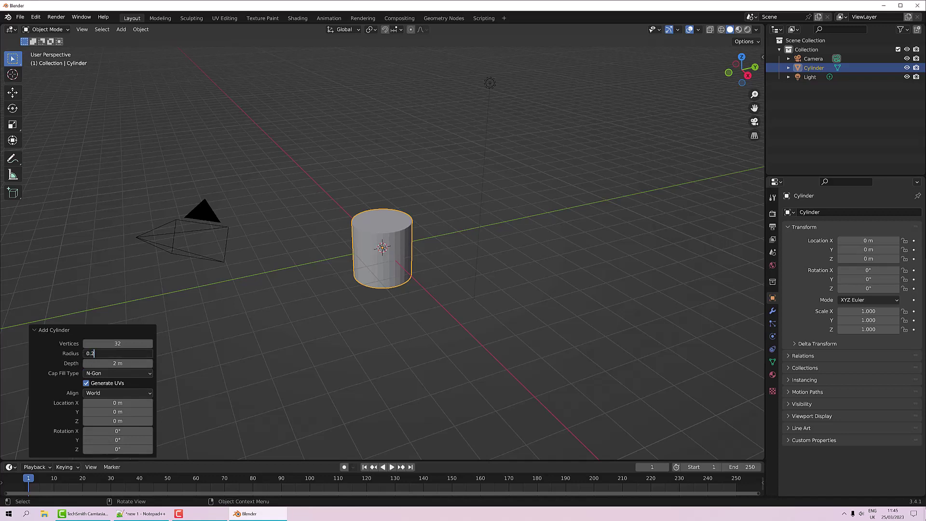
key("Return")
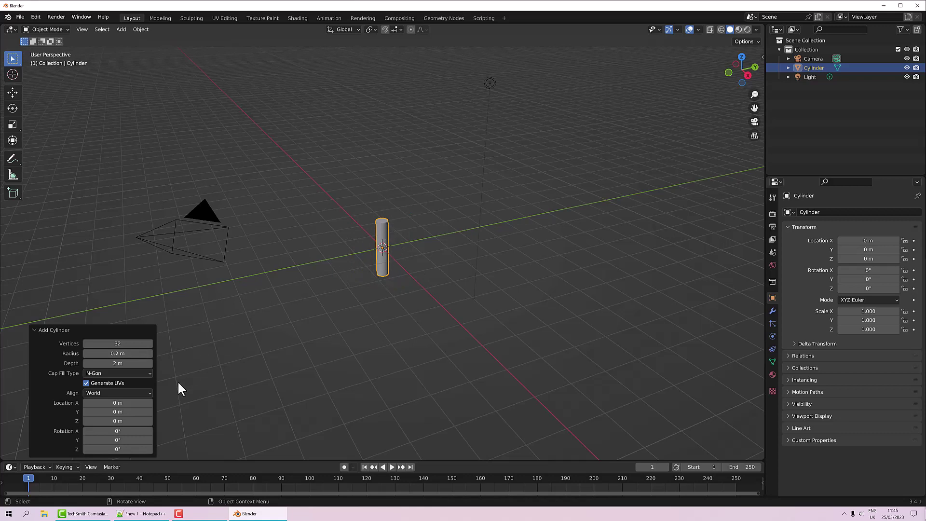
left_click(118, 421)
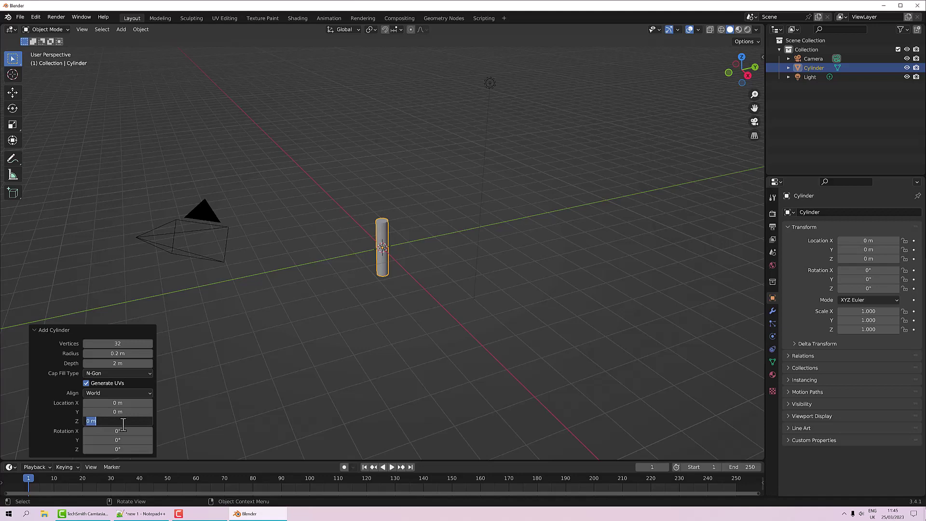
type("1")
key("Return")
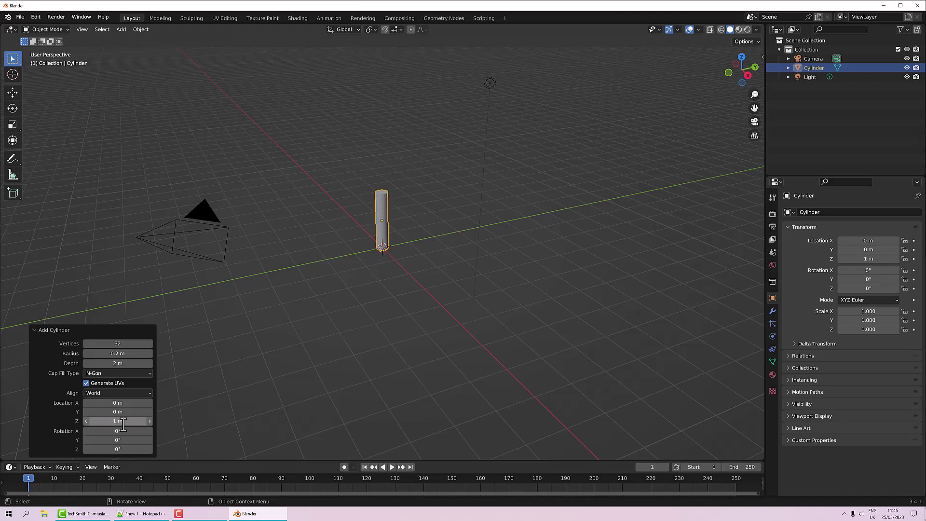
In Edit Mode with face selection, extrude the cylinder's top face upward by about 1.54 m
middle_click_drag(364, 356, 419, 311)
scroll(404, 319, "up", 3)
scroll(419, 311, "up", 2)
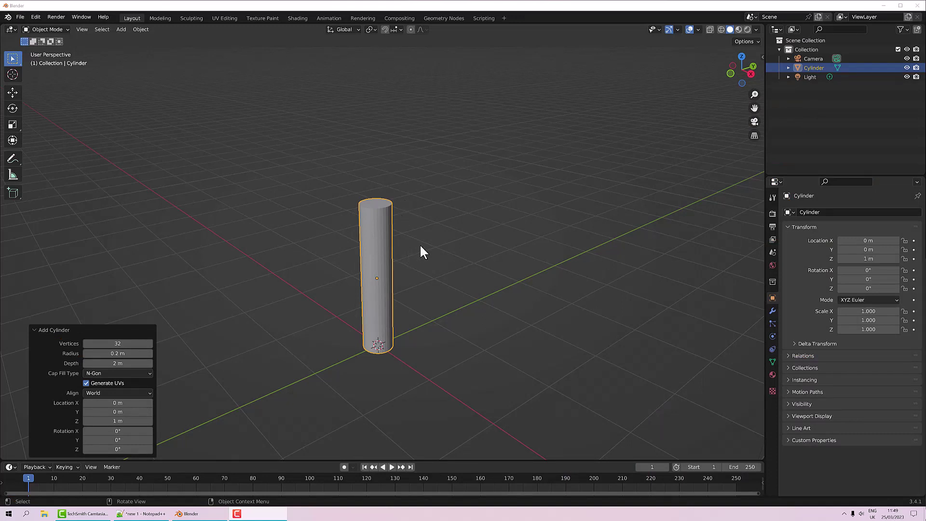
middle_click_drag(394, 237, 391, 233)
key("Tab")
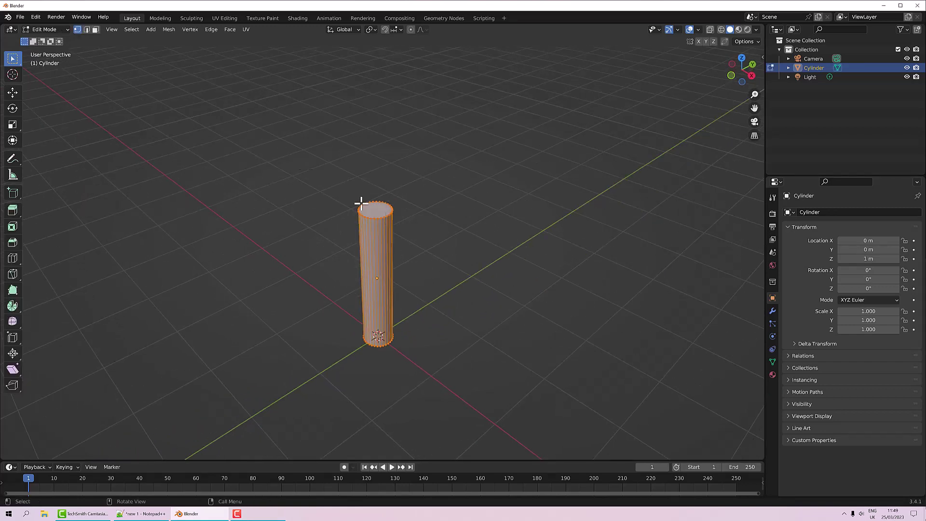
left_click(96, 30)
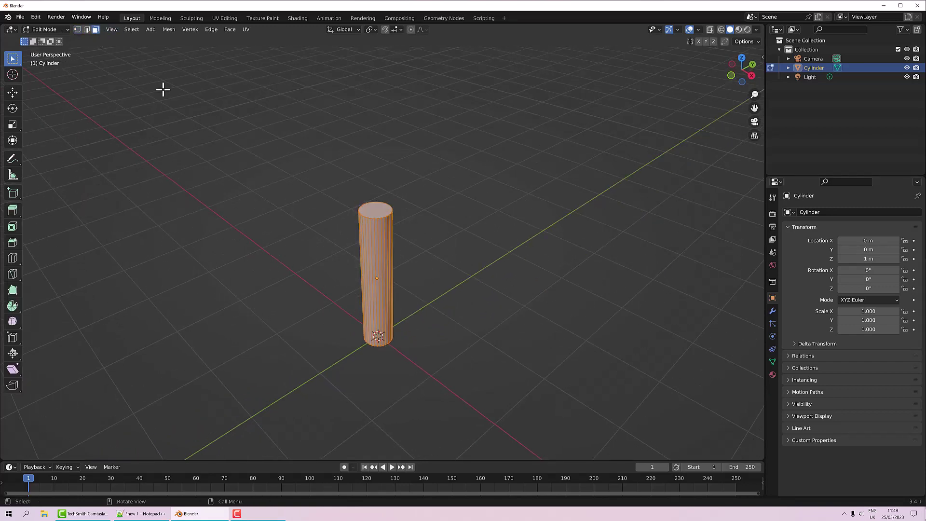
left_click(445, 208)
middle_click_drag(444, 209, 446, 189)
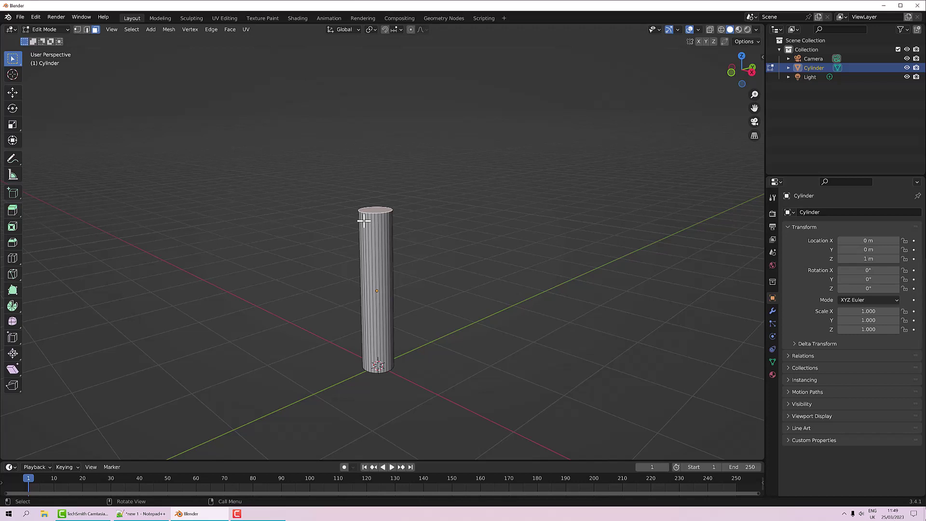
key("e")
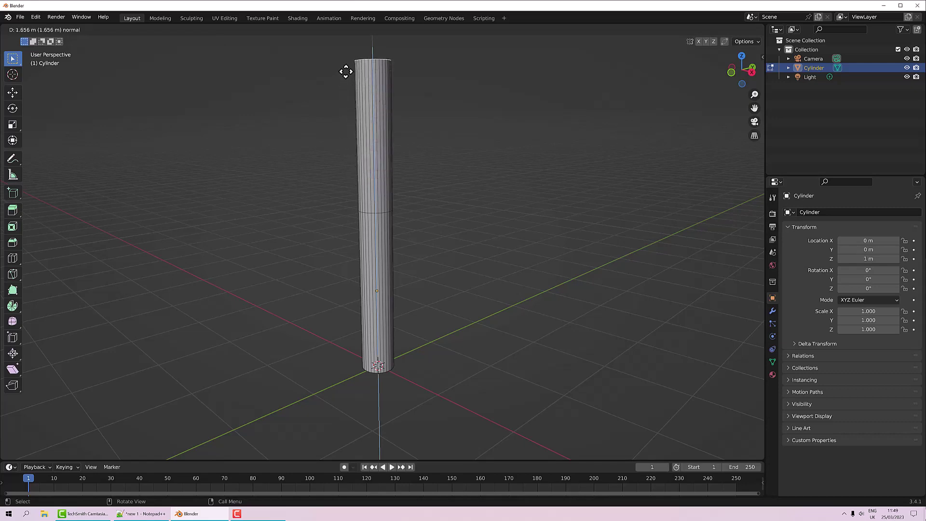
left_click(346, 81)
Select the ring of side faces on the upper section and extrude it outward along normals by about 1.55 m
middle_click_drag(444, 165, 476, 189)
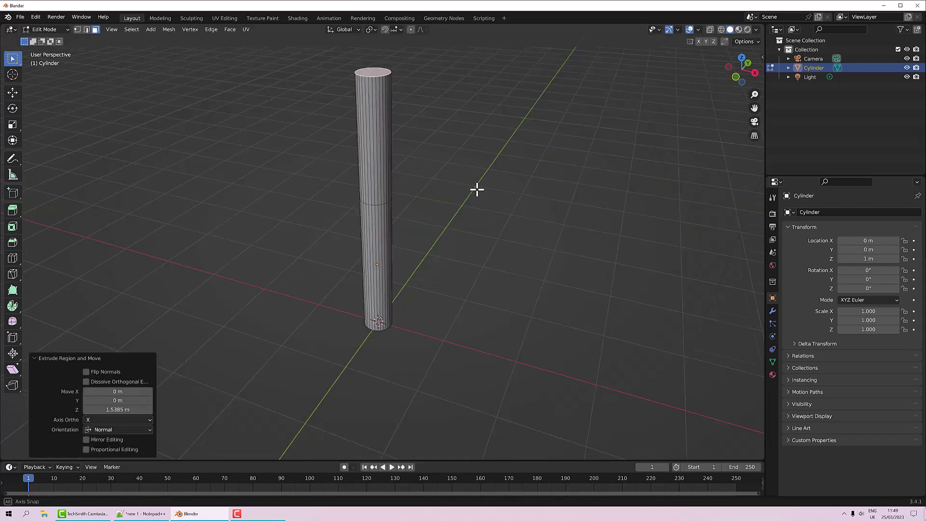
middle_click_drag(438, 161, 457, 184)
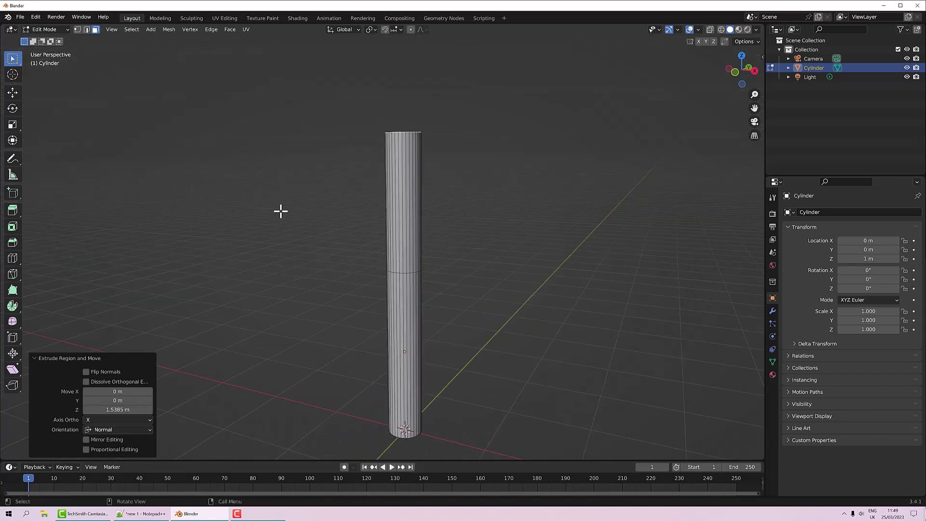
middle_click_drag(281, 211, 363, 224)
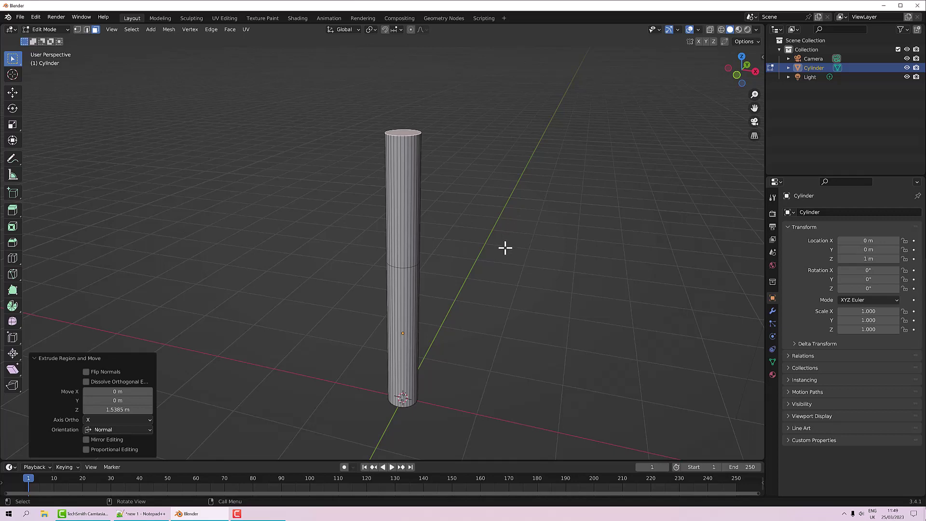
left_click(399, 212)
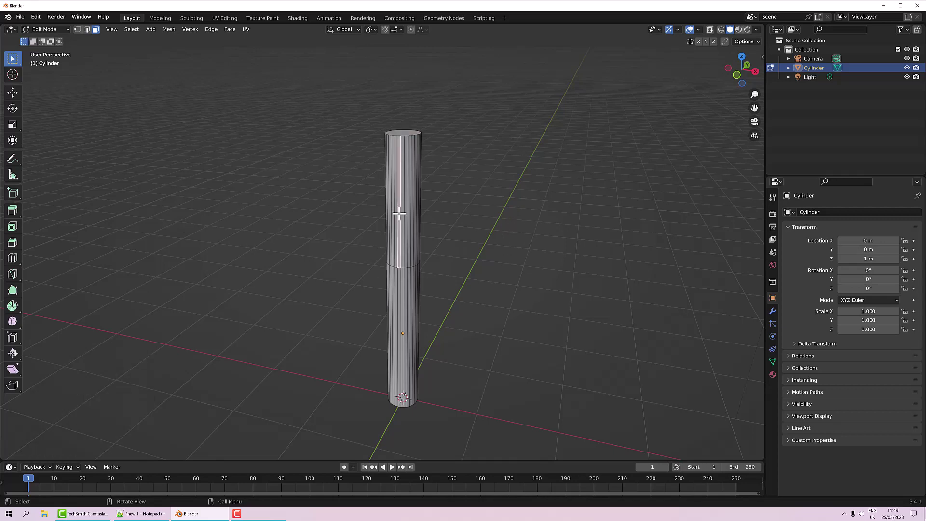
left_click(400, 211, "alt")
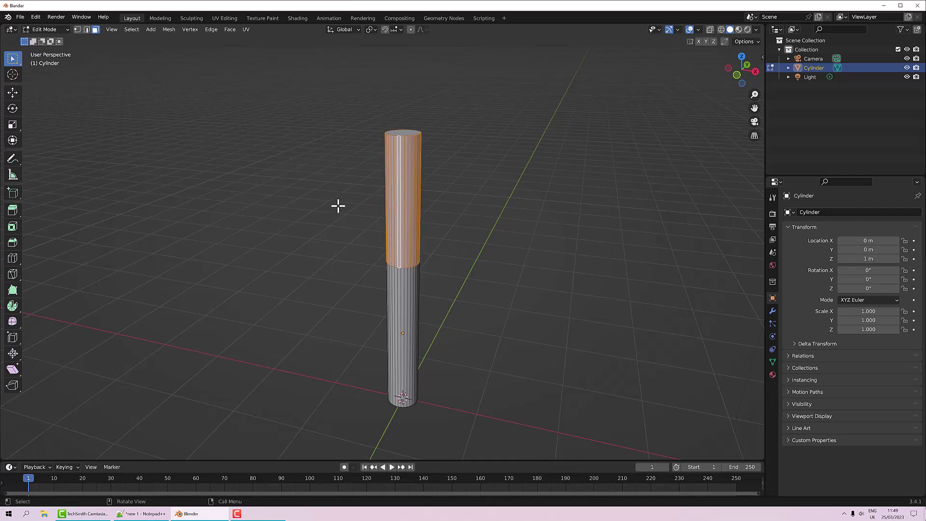
scroll(420, 207, "up", 4)
scroll(420, 221, "up", 3)
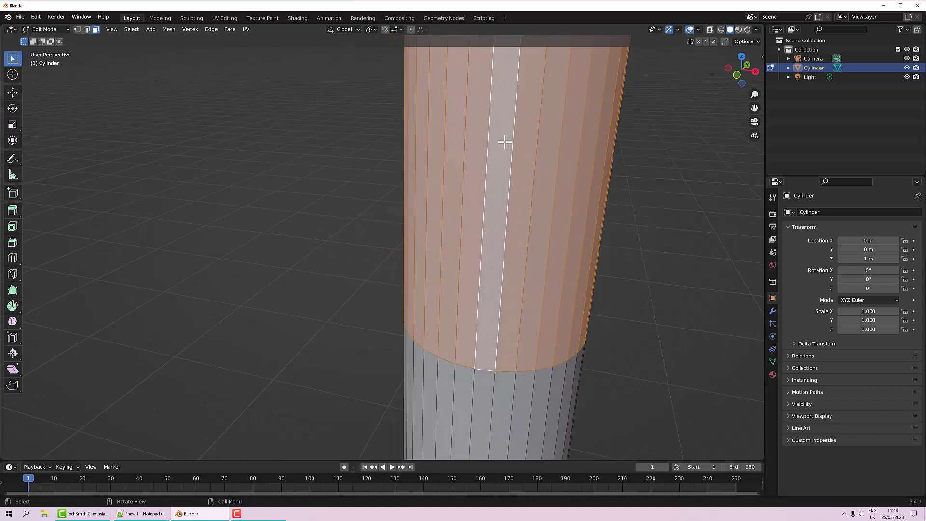
scroll(516, 125, "down", 4)
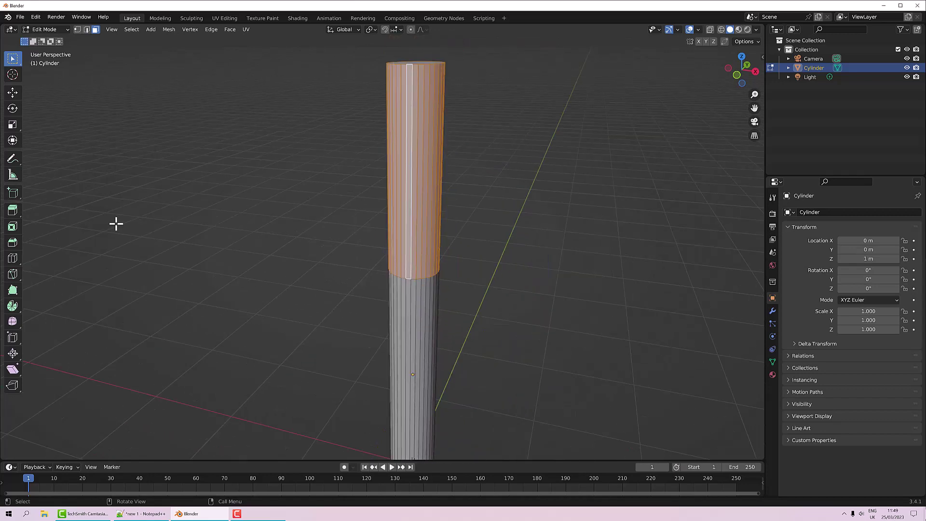
left_click(14, 213)
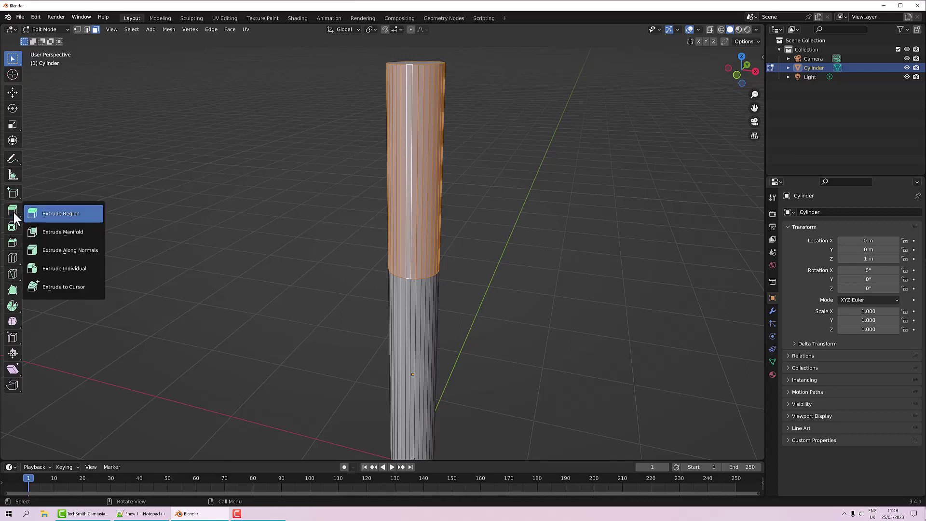
left_click(83, 249)
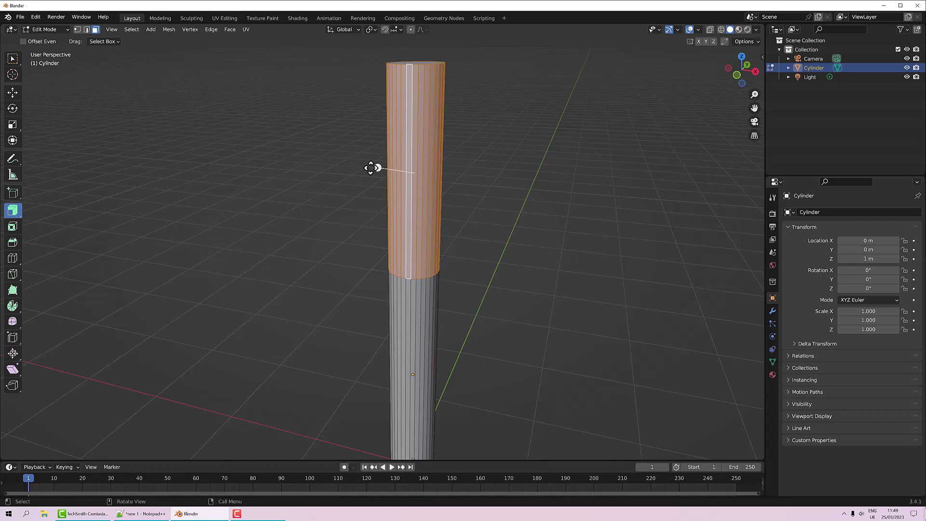
left_click_drag(371, 168, 227, 62)
Merge the small round face in the middle of the wide section's top at its center
scroll(429, 175, "down", 4)
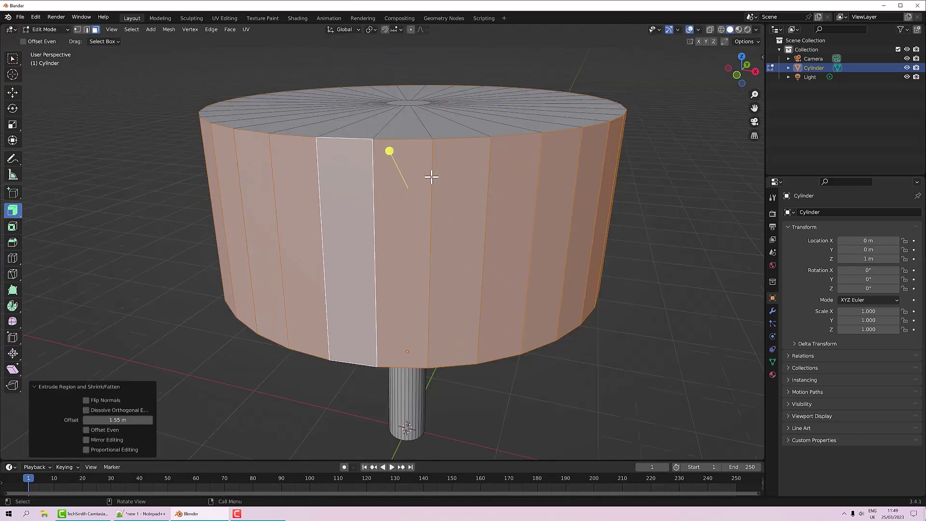
middle_click_drag(432, 226, 442, 180)
middle_click_drag(459, 217, 609, 216)
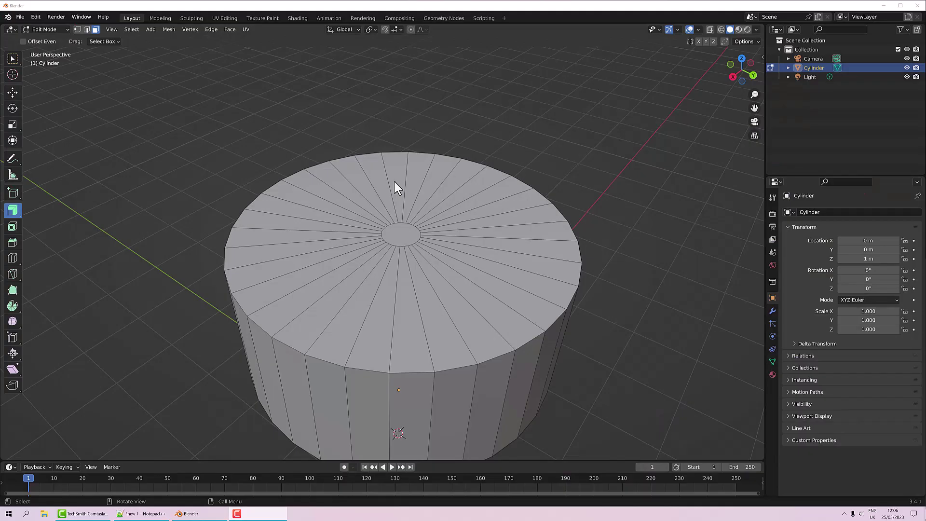
middle_click_drag(395, 181, 414, 206)
middle_click_drag(450, 238, 430, 226)
left_click(405, 229)
middle_click_drag(473, 257, 480, 282)
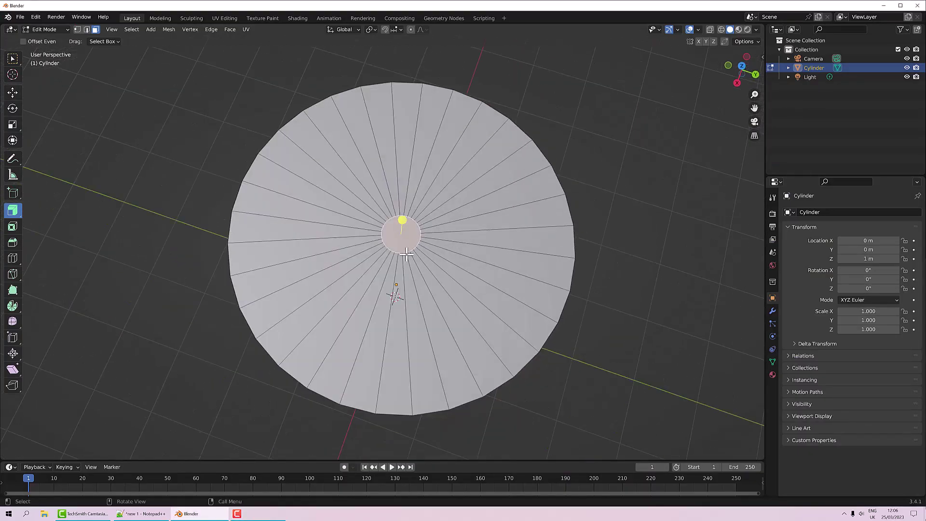
scroll(407, 254, "up", 4)
mouse_move(422, 238)
middle_mouse_down()
mouse_move(454, 226)
mouse_move(411, 238)
middle_mouse_up()
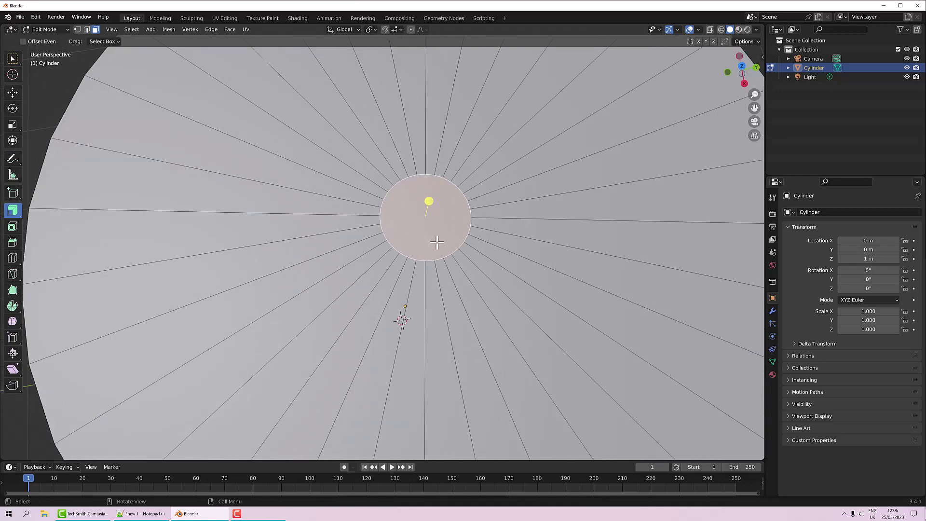
middle_click_drag(427, 231, 402, 209)
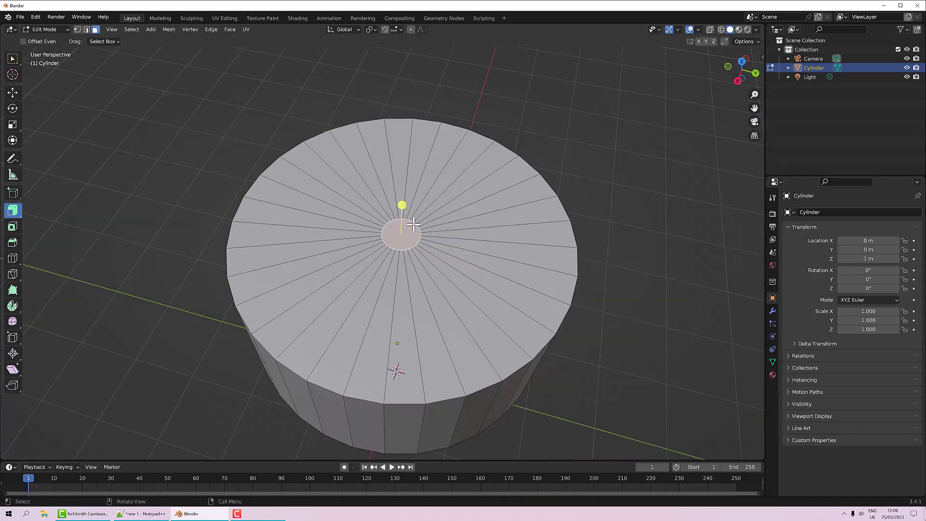
middle_click_drag(435, 249, 454, 229)
key("m")
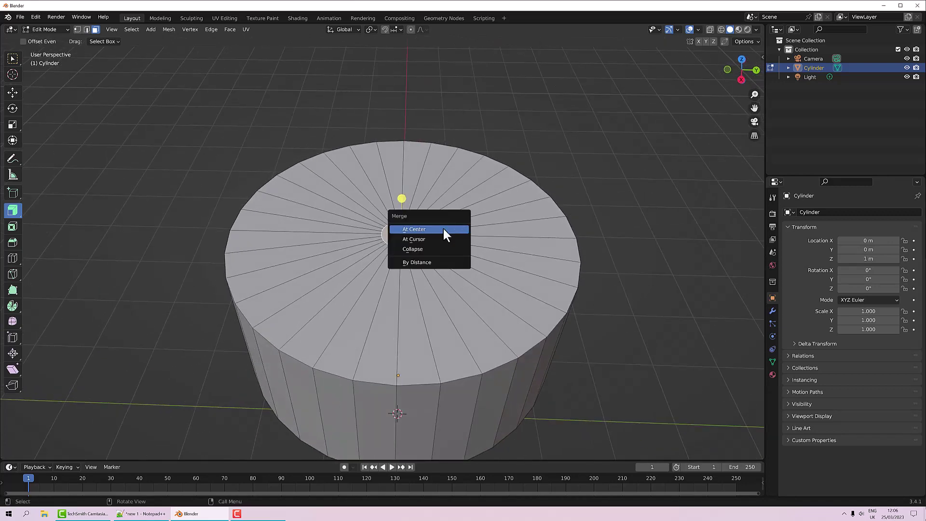
left_click(444, 229)
Delete the round end face on the underside of the narrow stem
middle_click_drag(444, 230, 450, 278)
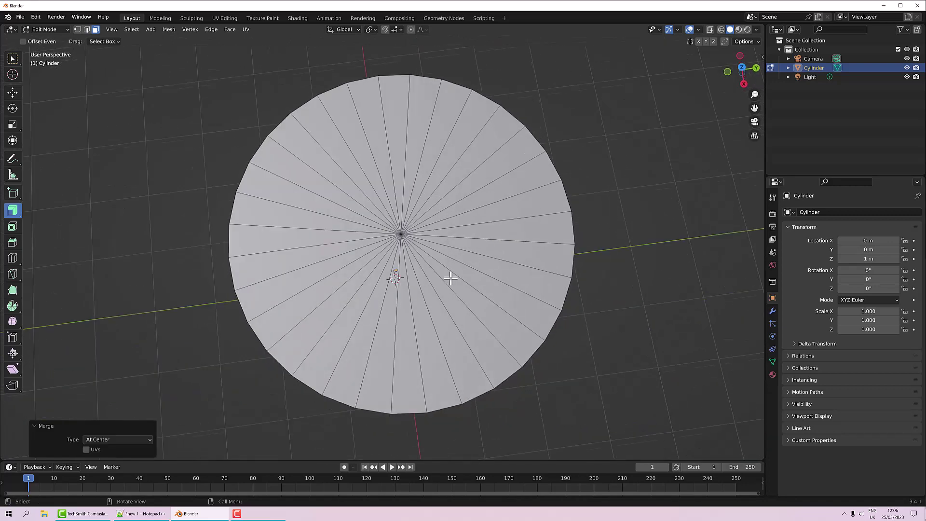
scroll(450, 278, "up", 5)
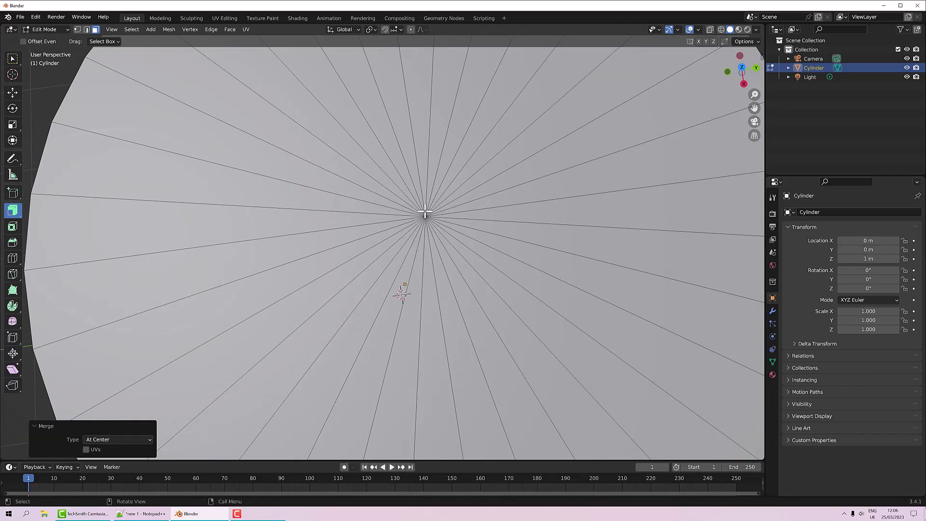
scroll(427, 219, "down", 5)
middle_click_drag(426, 229, 449, 320)
middle_click_drag(482, 372, 484, 312)
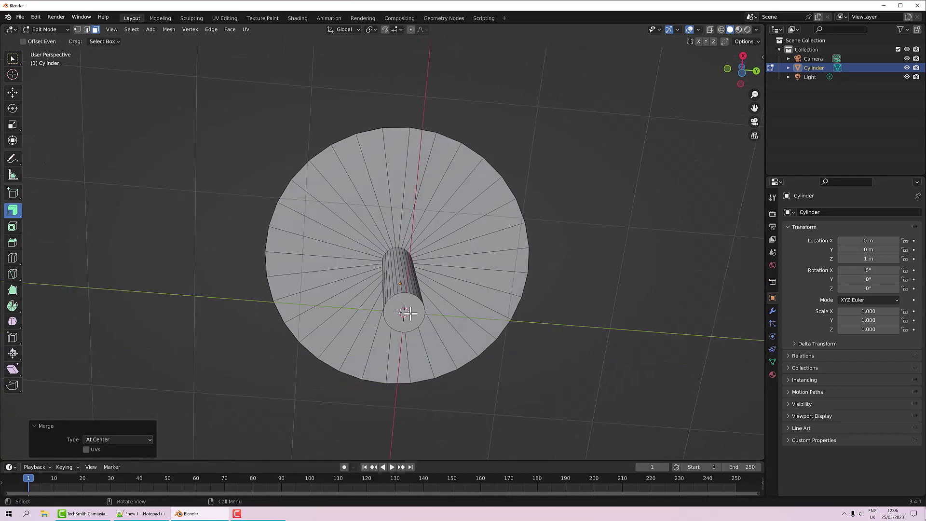
left_click(407, 329)
key("x")
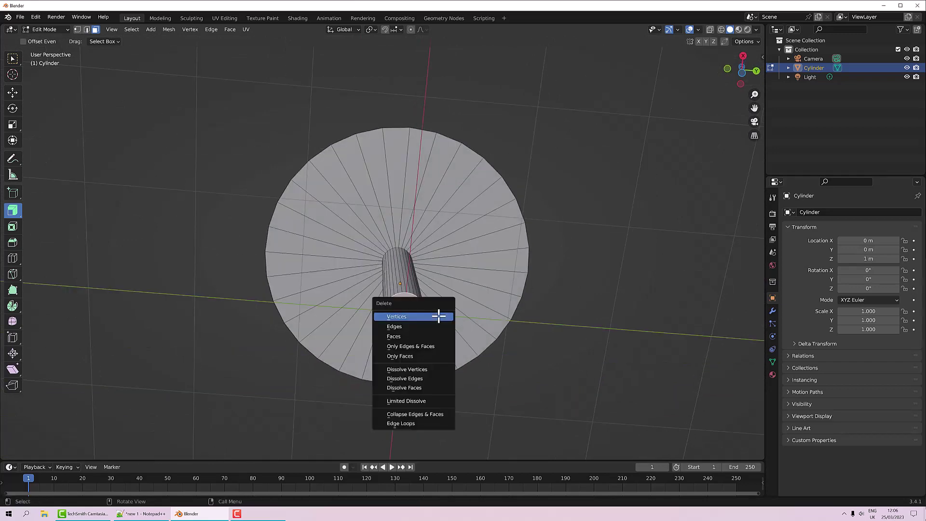
left_click(417, 336)
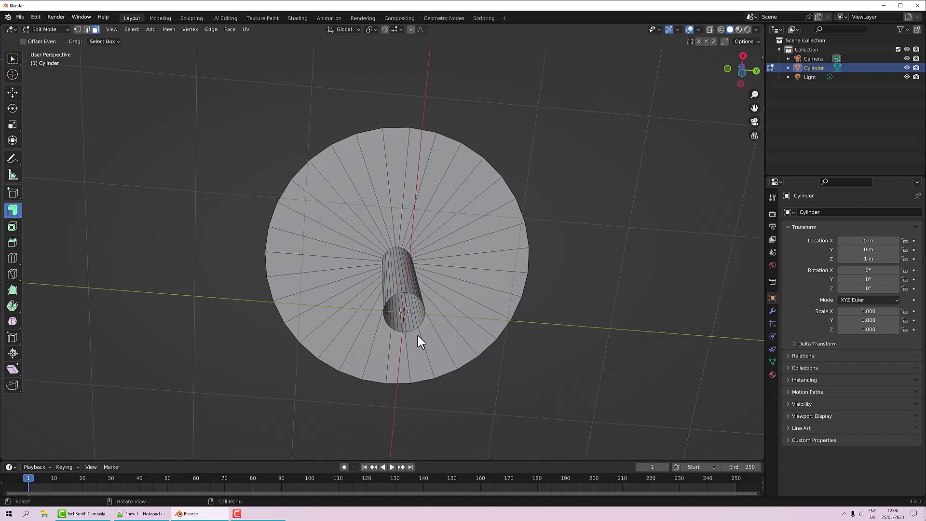
middle_click_drag(450, 273, 468, 391)
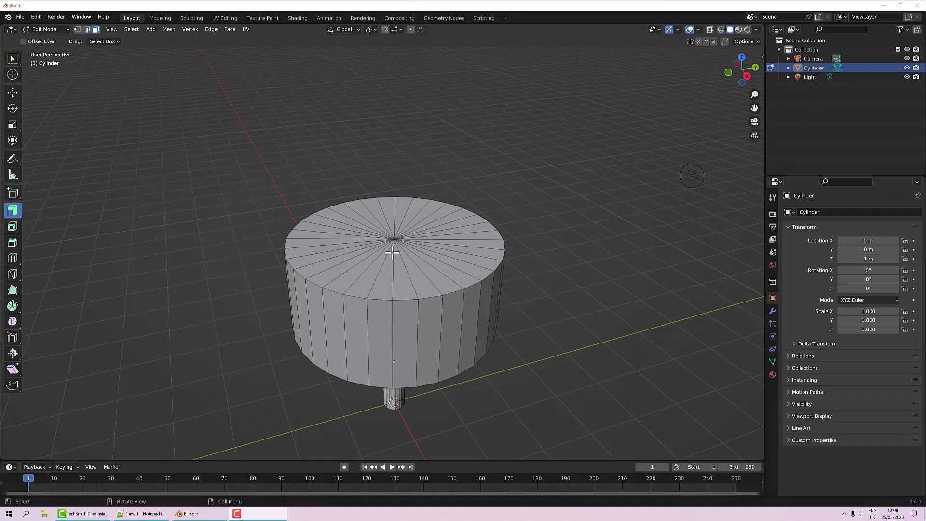
With edge selection, select the outer rim loop on the upper section's top and bevel it by about 1.37 m
middle_click_drag(392, 248, 432, 251)
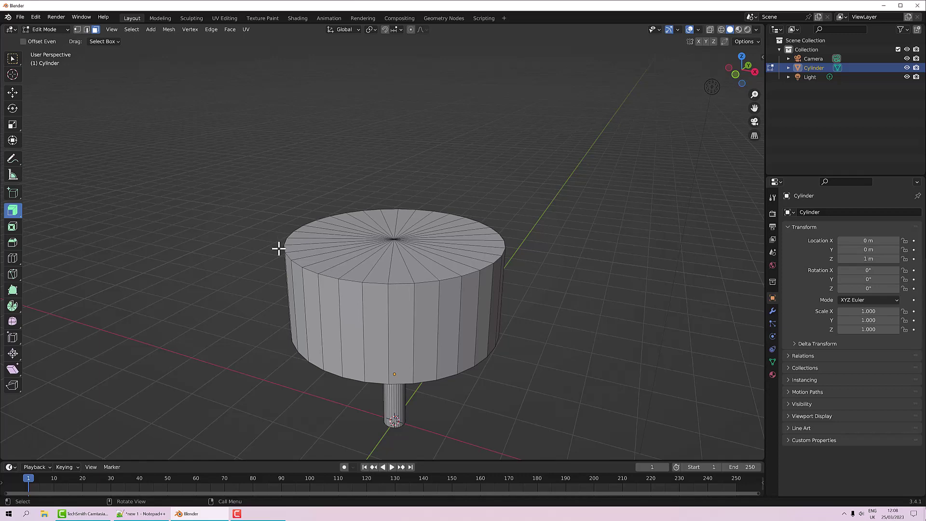
middle_click_drag(369, 292, 396, 305)
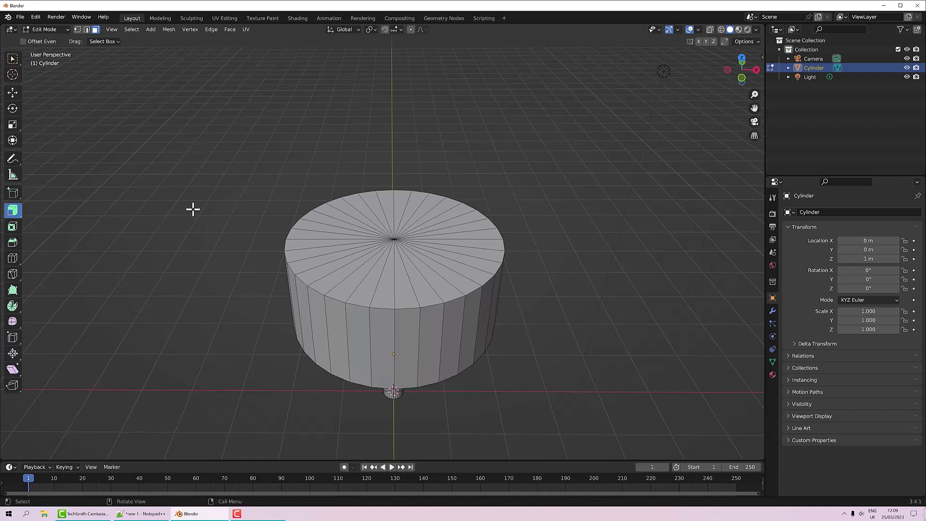
key("w")
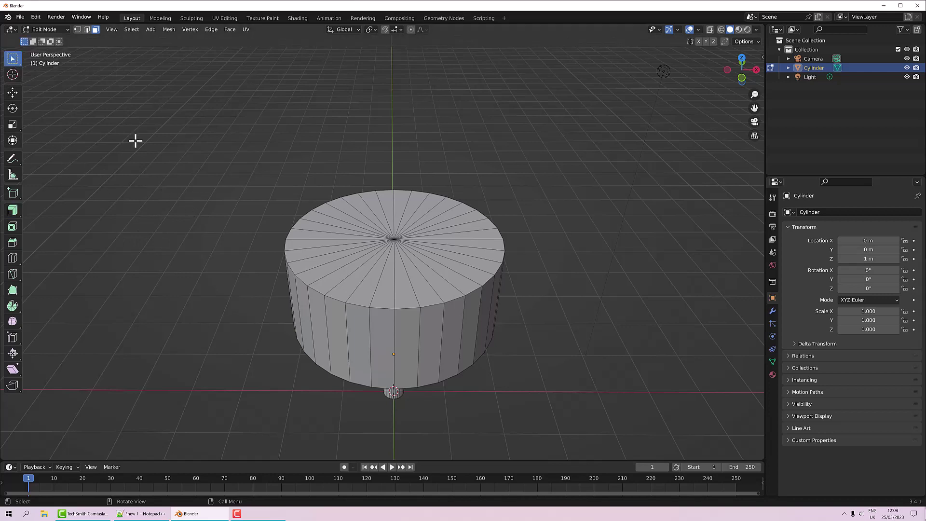
key("2")
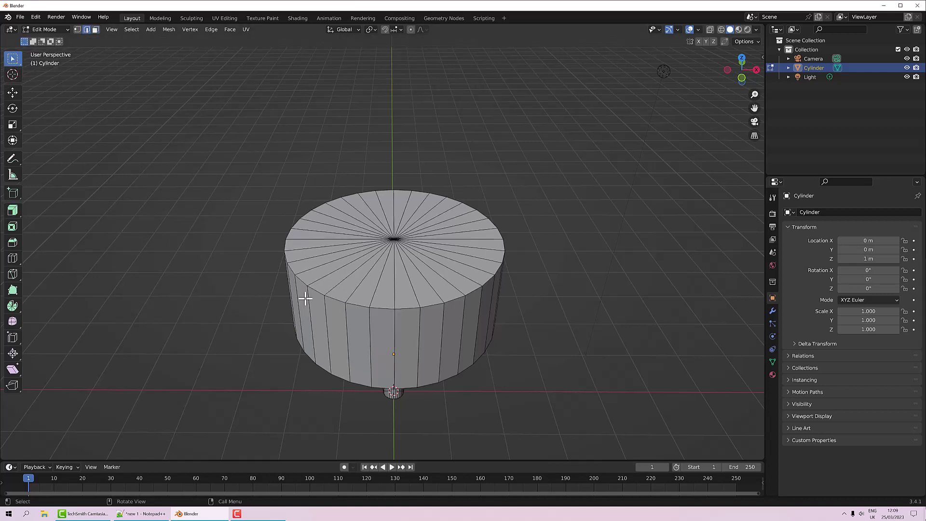
left_click(383, 307, "alt")
key("ctrl")
key("ctrl+b")
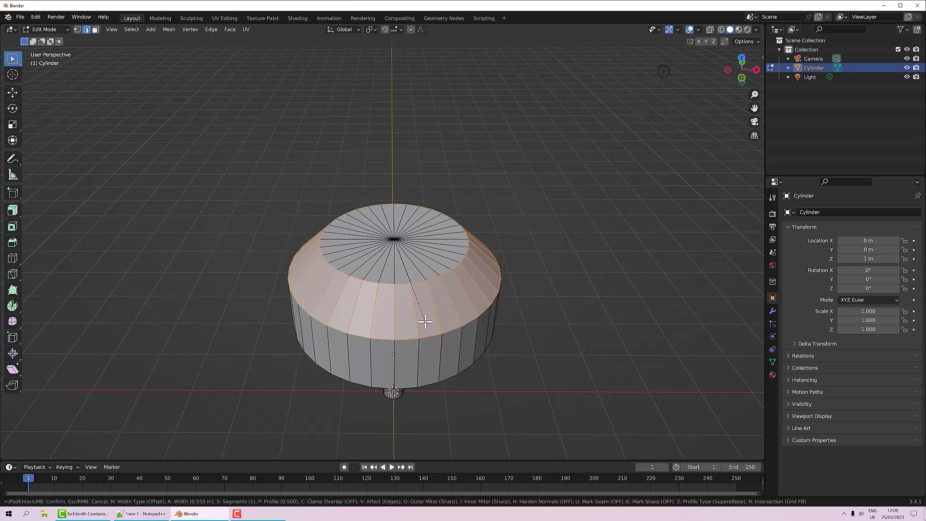
left_click(440, 343)
middle_click_drag(440, 344, 458, 300)
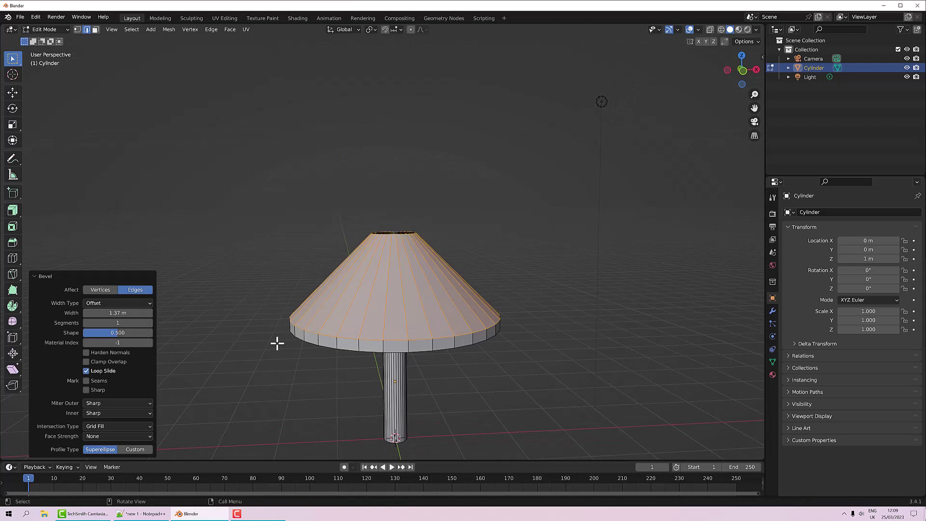
Set the rim bevel's number of segments to 4
left_click(90, 323)
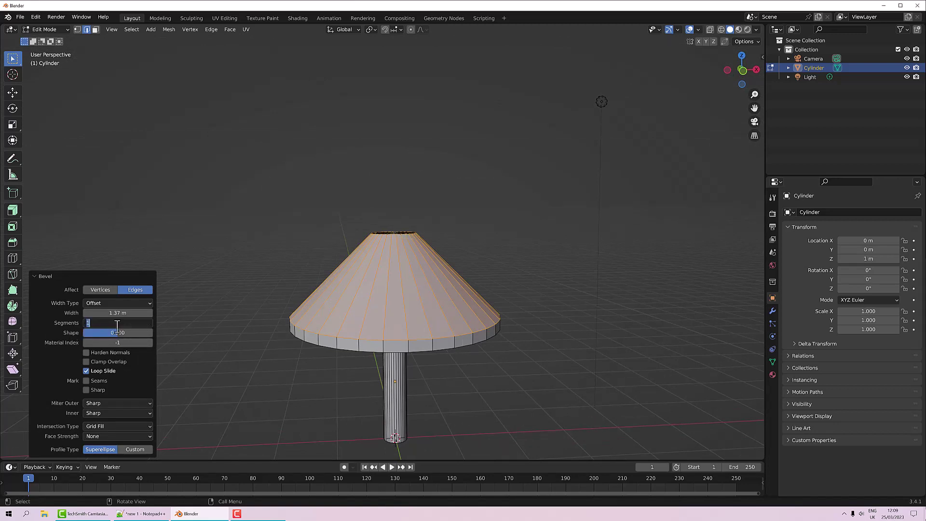
type("6")
key("Return")
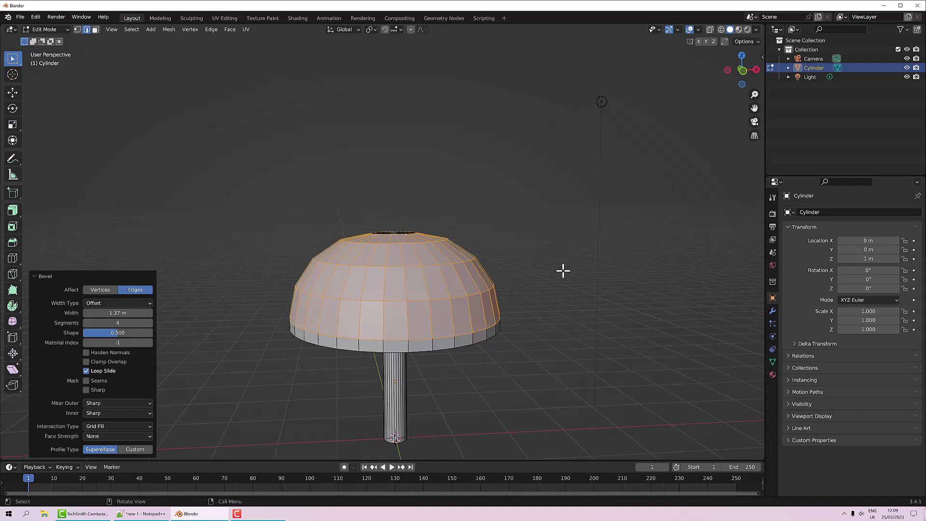
middle_click_drag(563, 269, 558, 295)
middle_click_drag(508, 357, 522, 382)
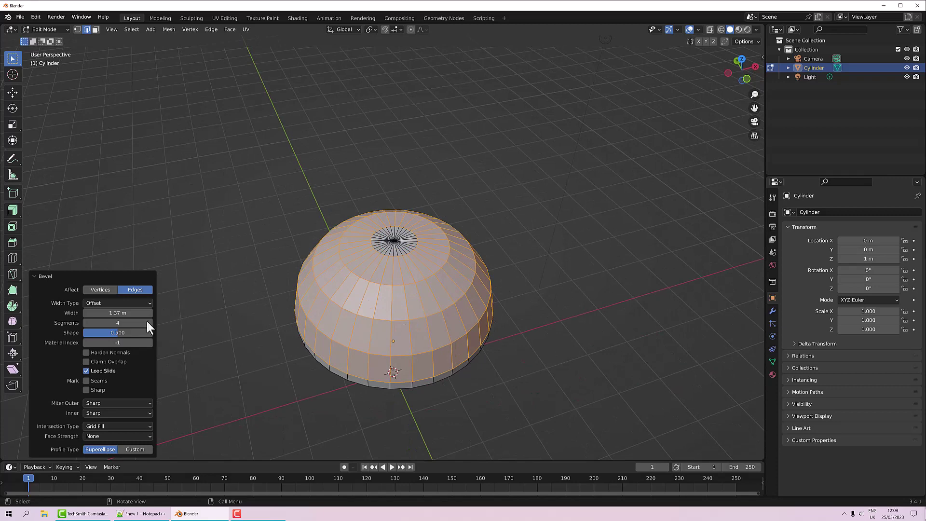
Set the rim bevel's number of segments to 5 and clear the selection
left_click(122, 323)
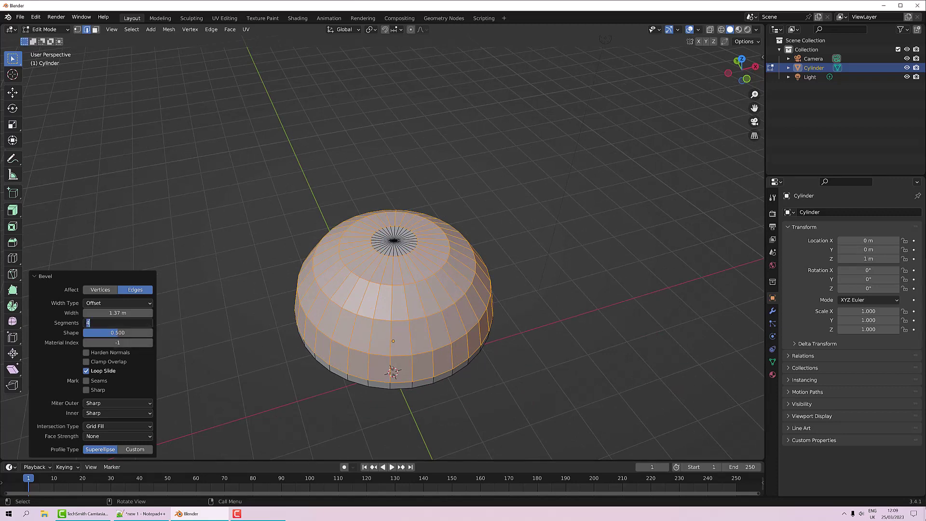
type("5")
key("Return")
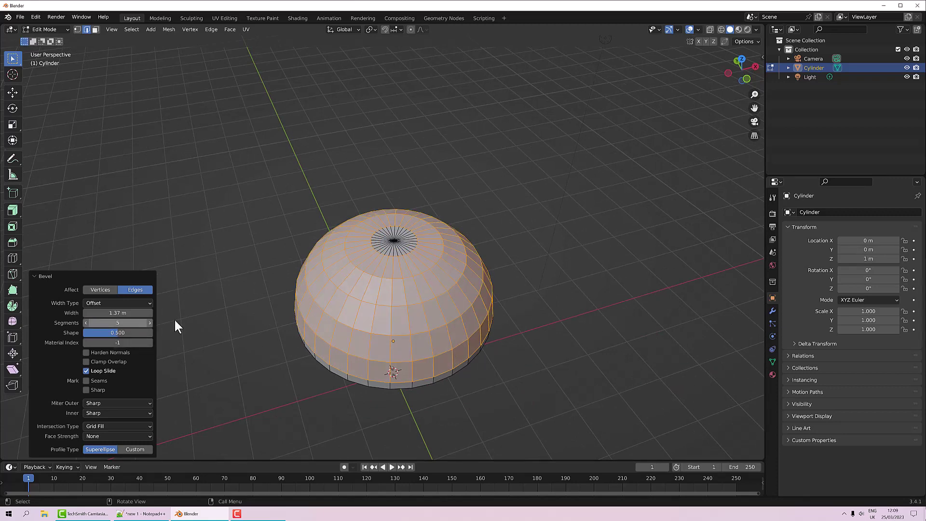
middle_click_drag(444, 307, 443, 294)
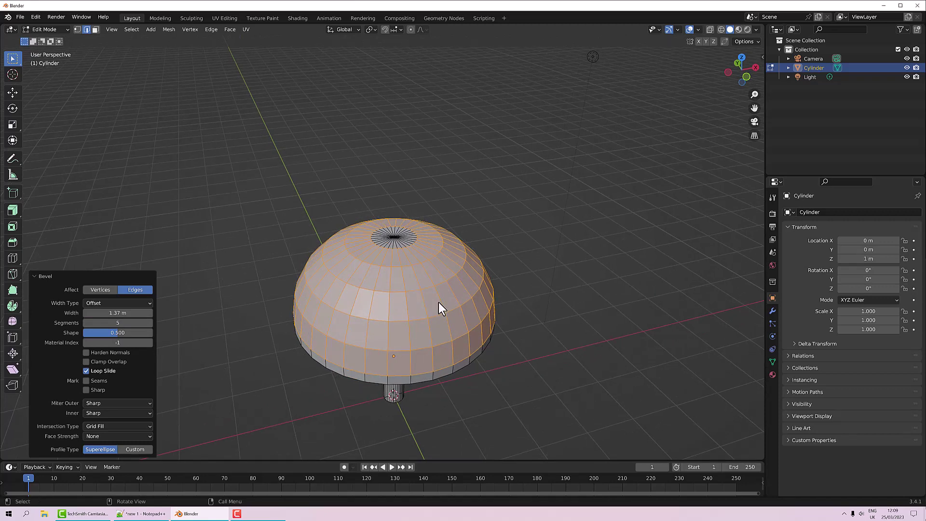
mouse_move(450, 309)
middle_mouse_down()
mouse_move(500, 316)
mouse_move(450, 318)
middle_mouse_up()
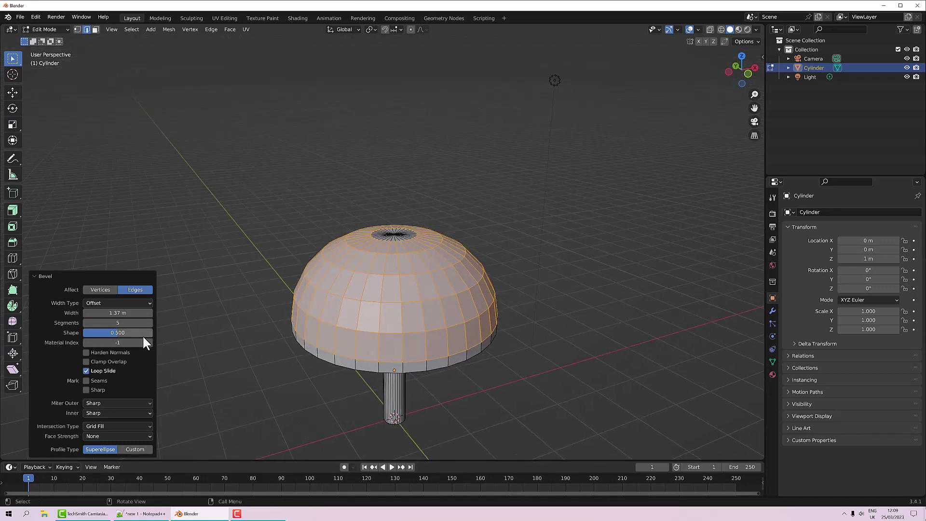
middle_click_drag(398, 354, 436, 301)
scroll(412, 365, "up", 2)
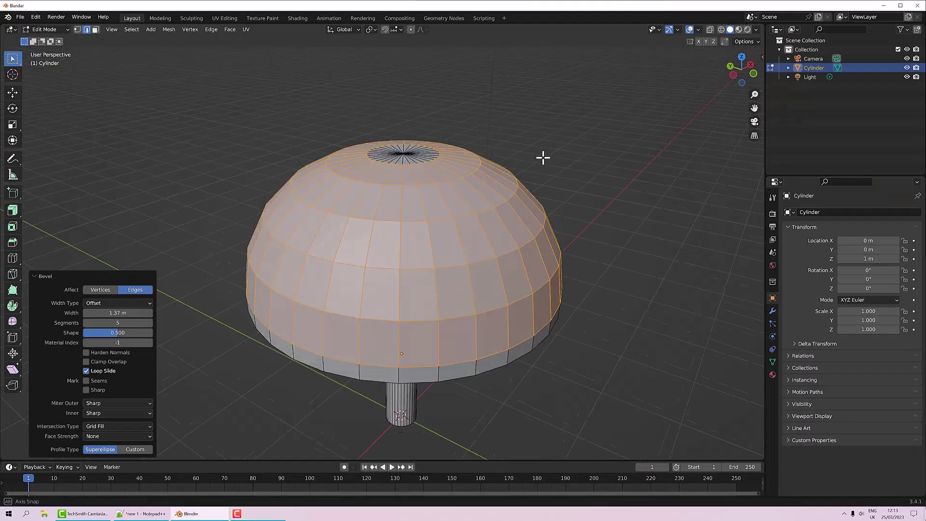
middle_click_drag(543, 157, 562, 136)
left_click(586, 154)
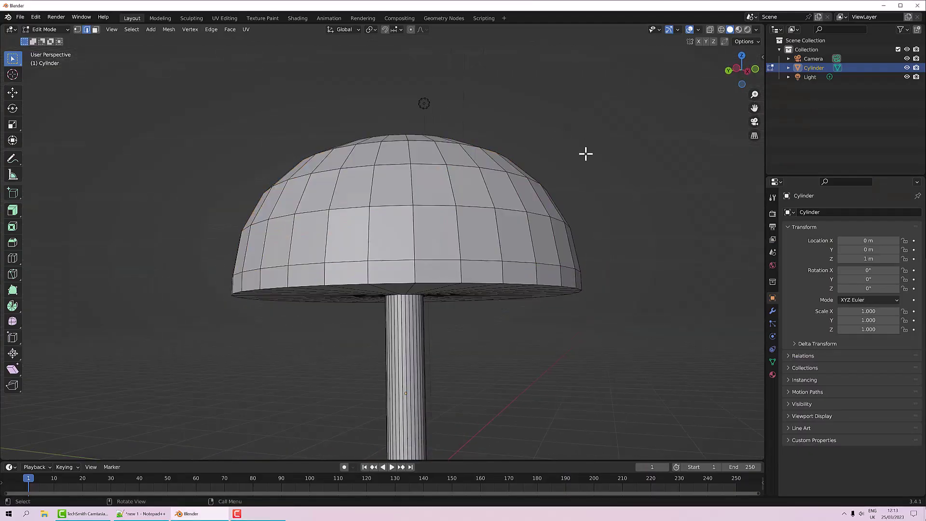
With face selection, select the ring of faces on the cap's underside and inset it by about 0.126 m
middle_click_drag(435, 171, 440, 218)
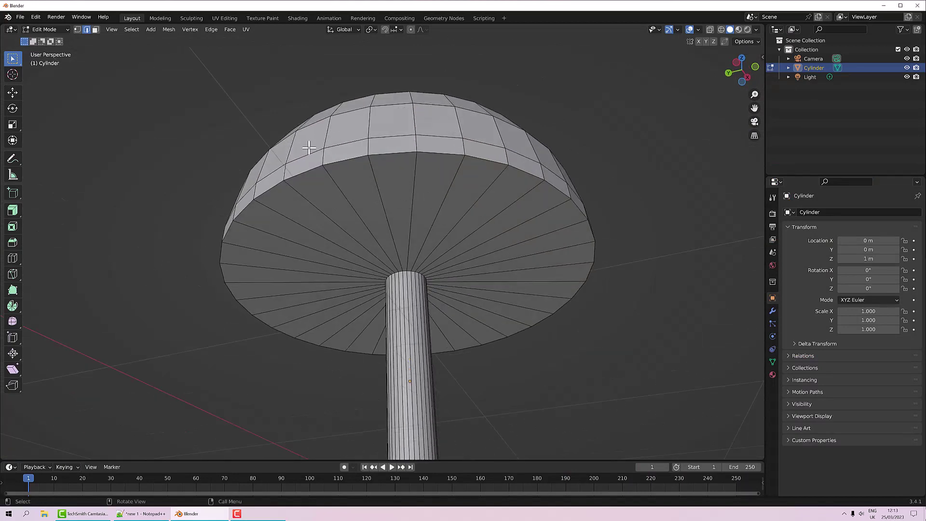
left_click(96, 30)
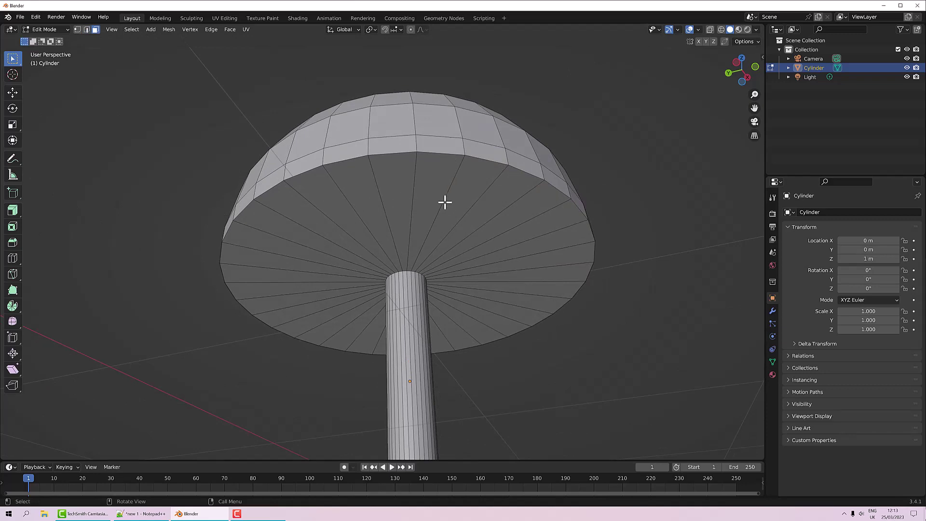
left_click(464, 212, "alt")
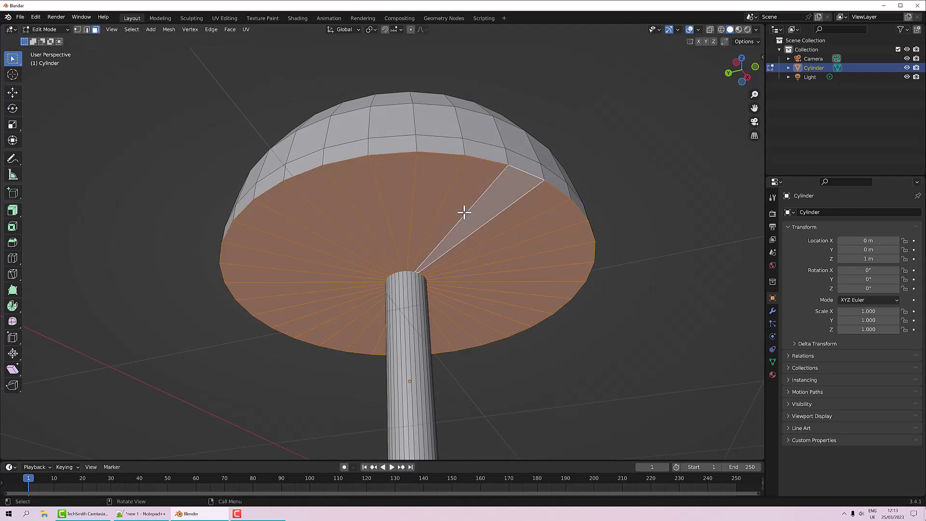
middle_click_drag(518, 255, 506, 212)
middle_click_drag(345, 198, 403, 244)
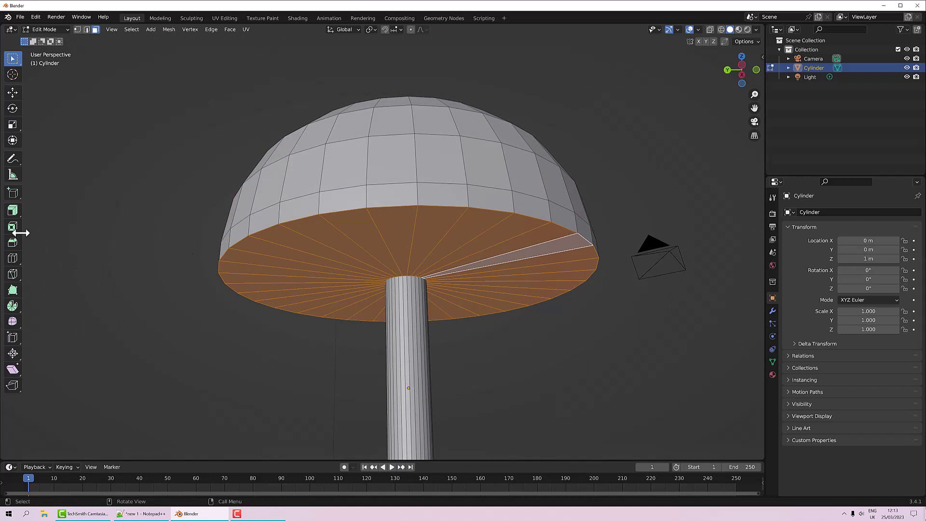
left_click(13, 230)
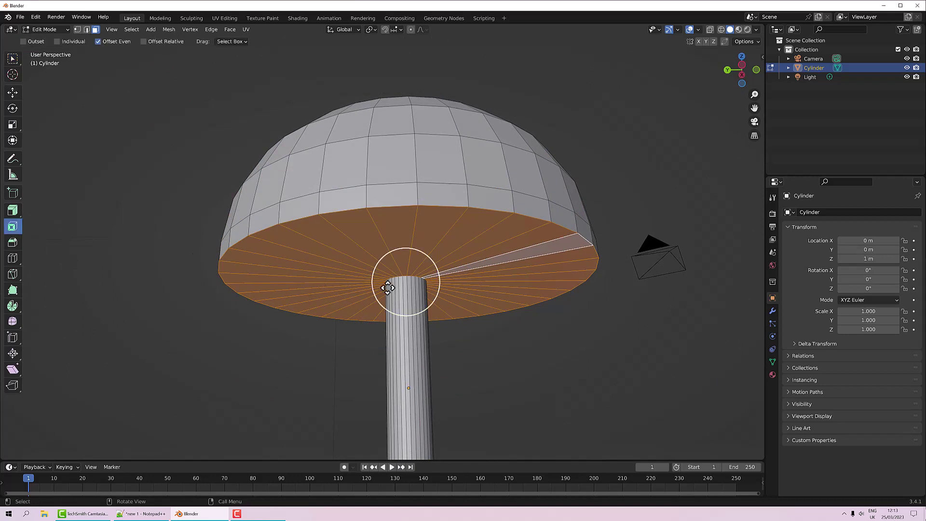
left_click_drag(422, 253, 413, 258)
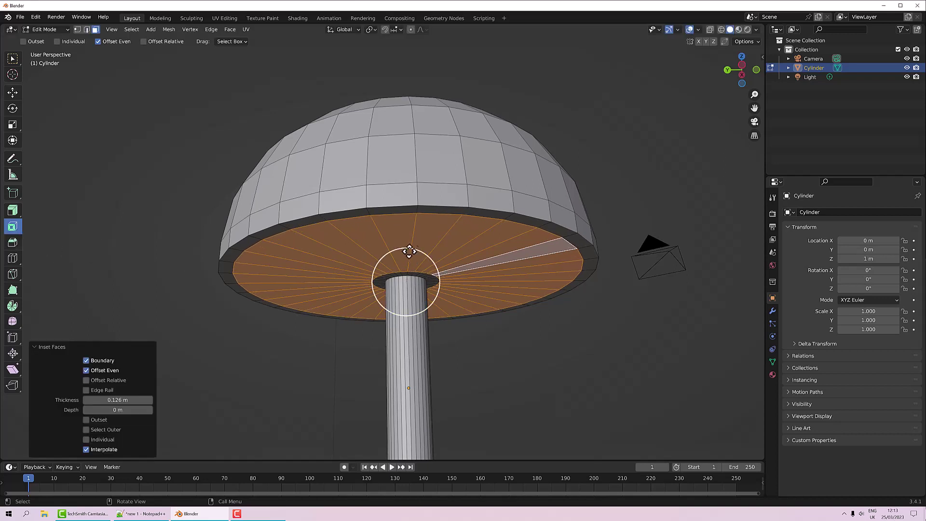
Inset the selected underside faces a second time by about 0.078 m
left_click_drag(421, 249, 383, 267)
middle_click_drag(383, 266, 299, 211)
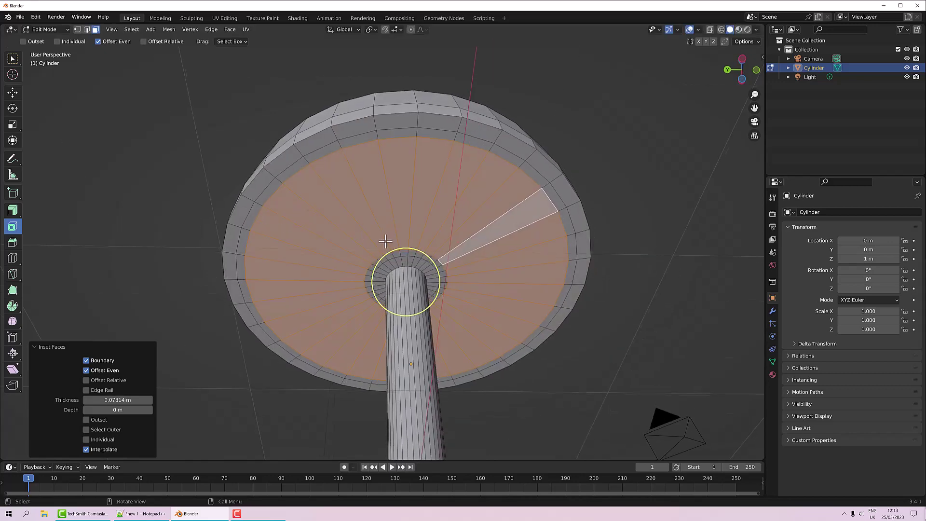
middle_click_drag(385, 241, 391, 257)
middle_click_drag(446, 290, 460, 292)
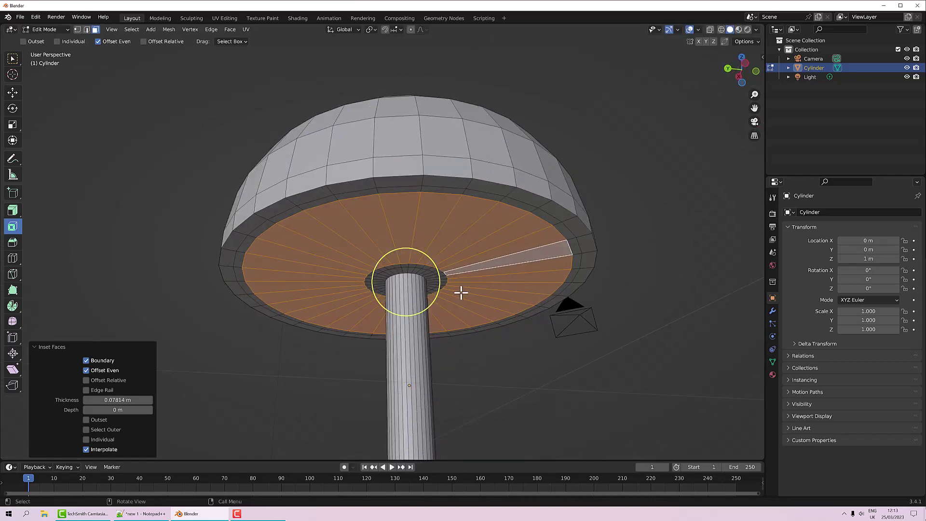
Move the inset underside faces up along global Z by about 0.067 m and clear the selection
key("g")
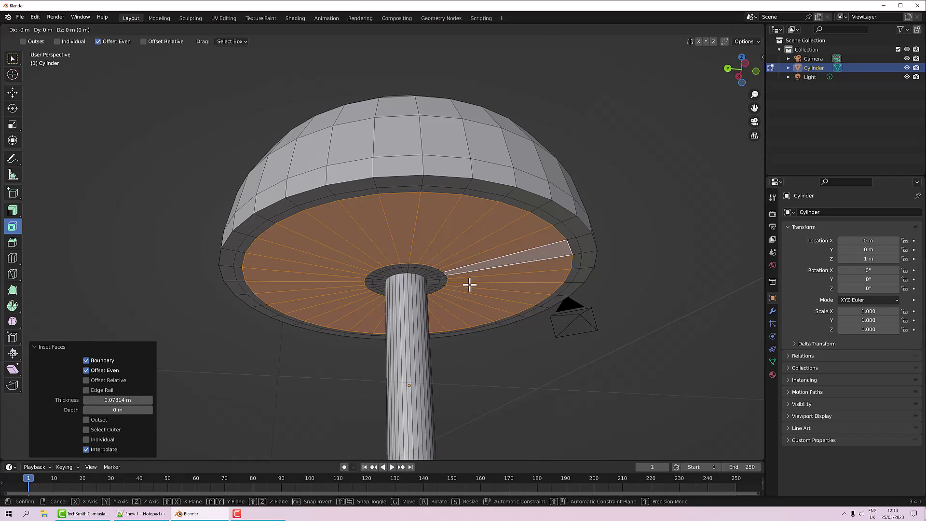
key("z")
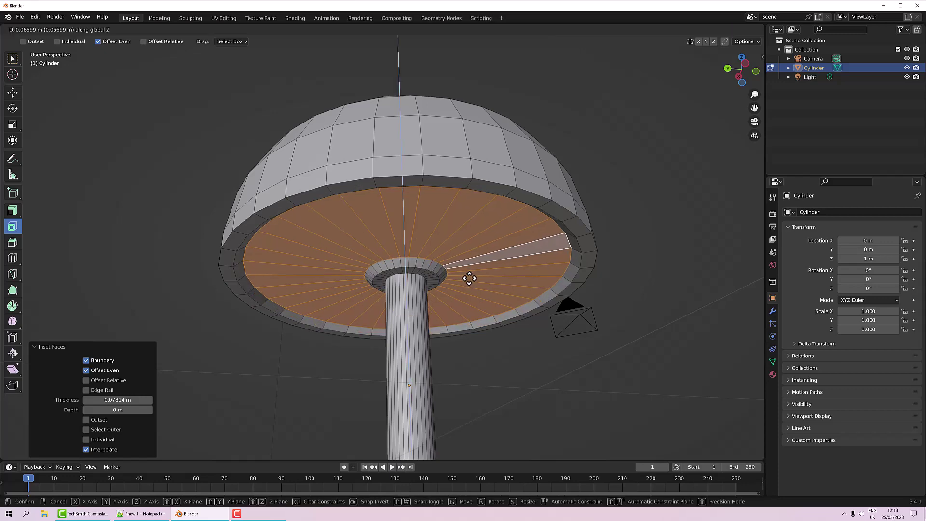
left_click(481, 282)
scroll(484, 283, "down", 3)
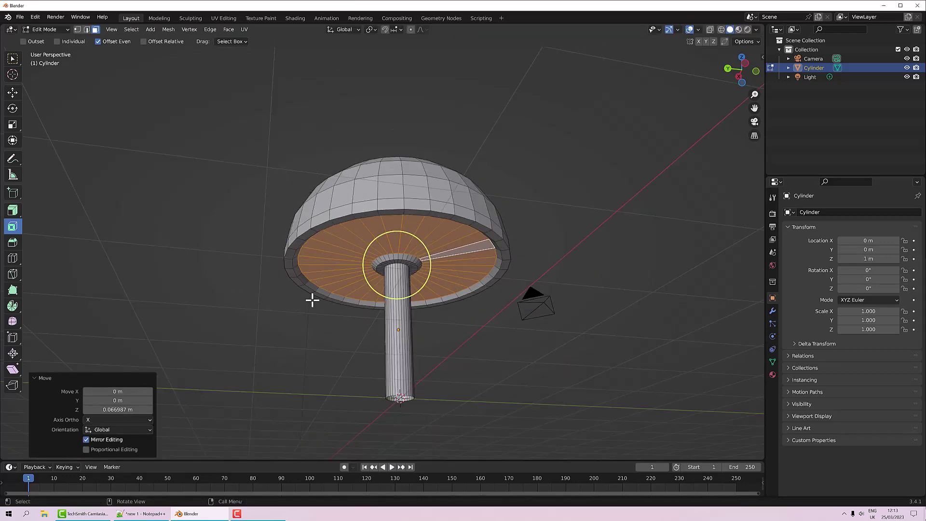
middle_click_drag(315, 273, 490, 312)
left_click(492, 312)
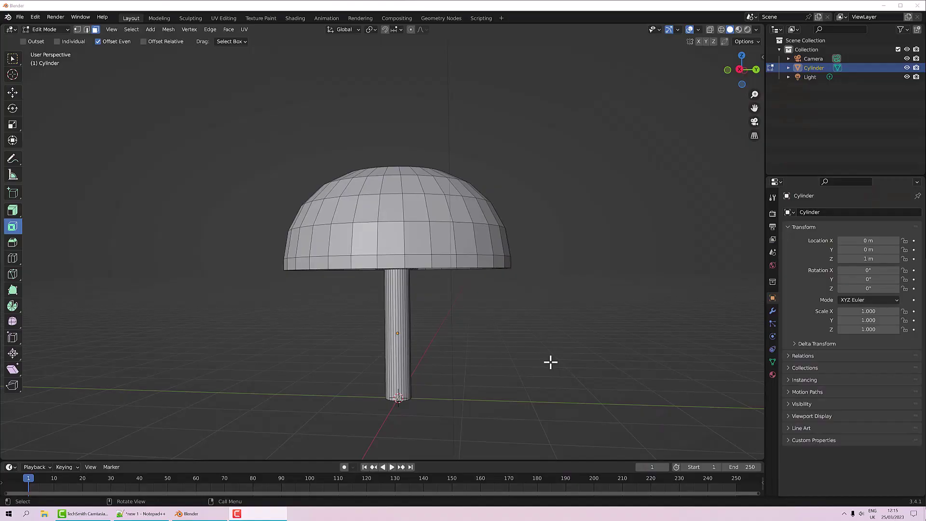
Add a loop cut with 3 cuts around the recessed faces on the cap's underside
middle_click_drag(583, 347, 438, 229)
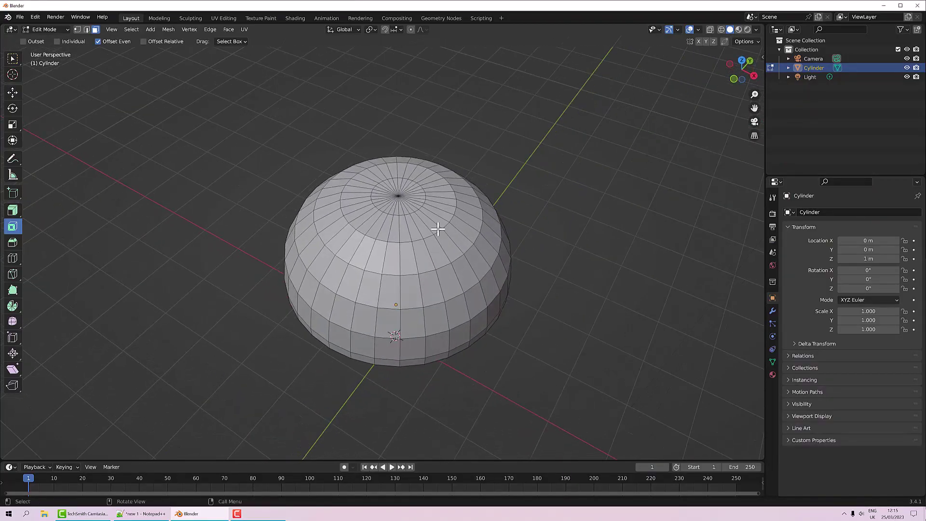
middle_click_drag(523, 331, 522, 215)
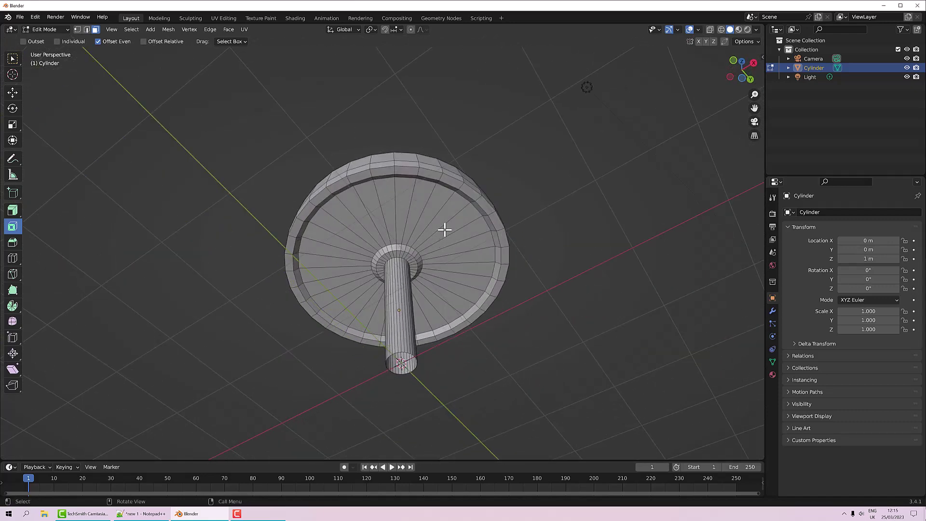
middle_click_drag(579, 281, 408, 273)
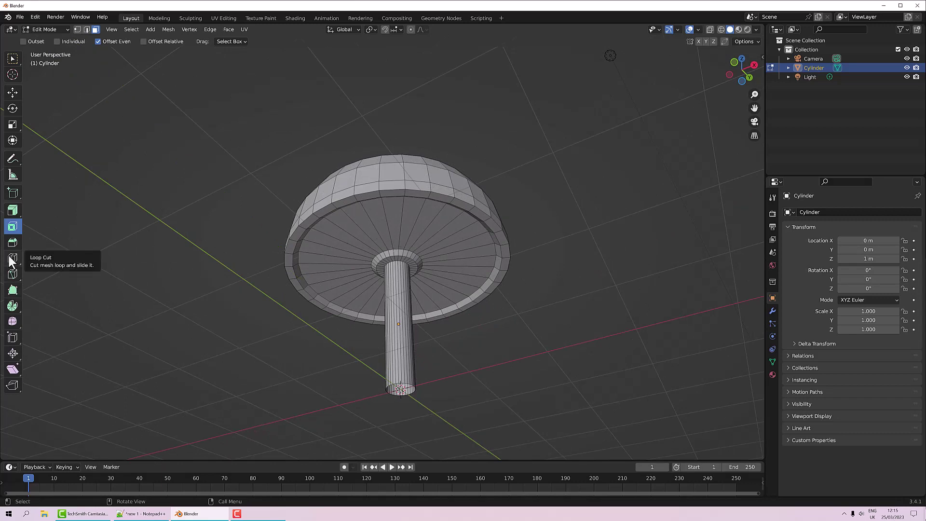
left_click(10, 258)
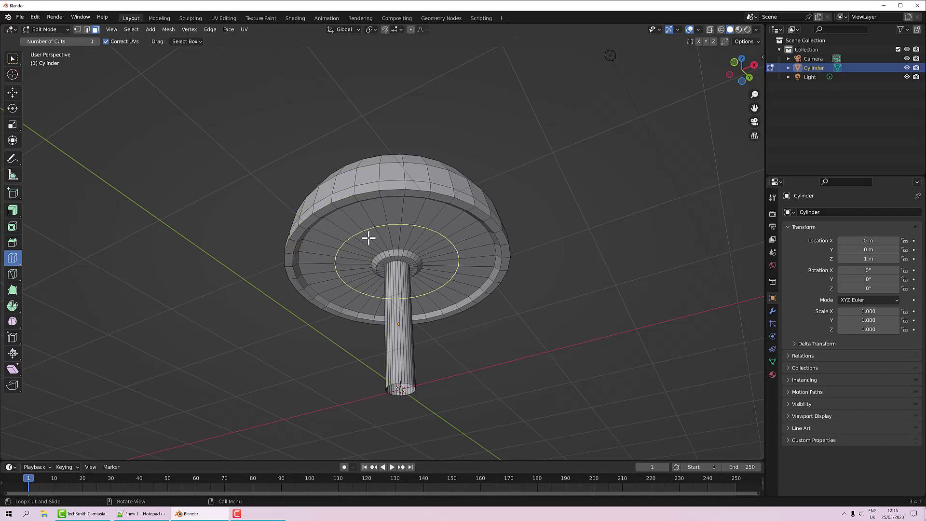
left_click(368, 238)
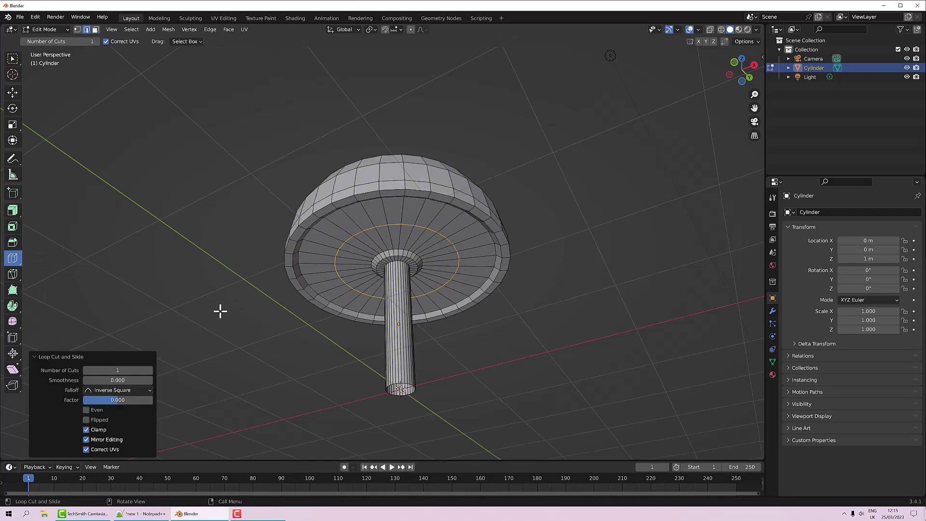
left_click_drag(85, 370, 99, 370)
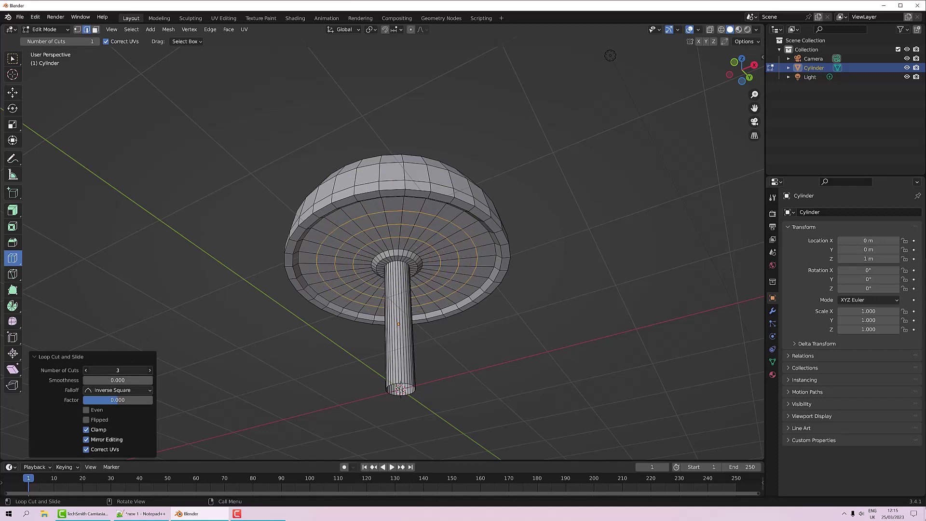
middle_click_drag(306, 376, 265, 333)
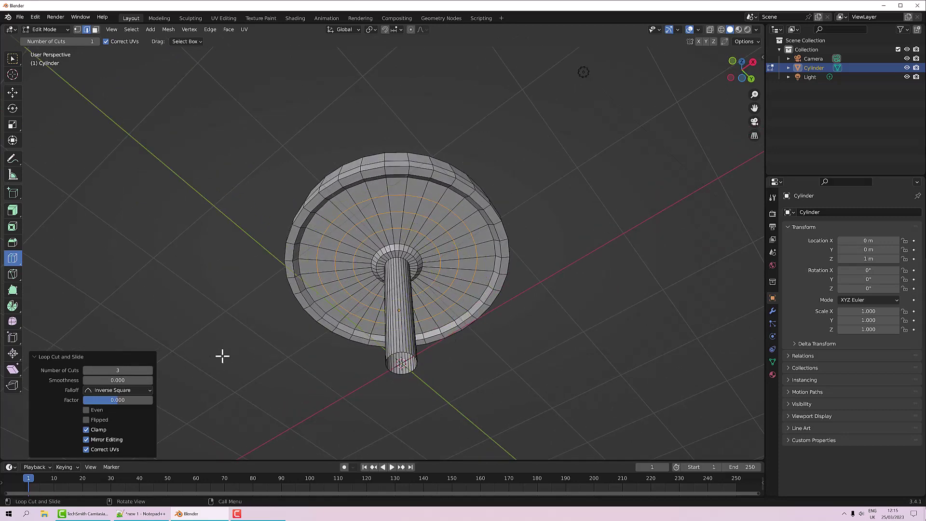
middle_click_drag(291, 364, 325, 399)
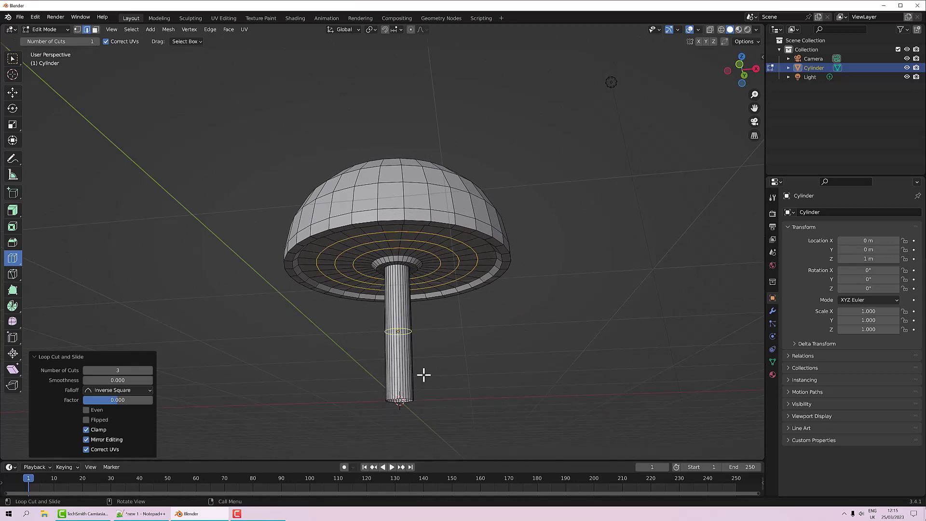
Add a loop cut with 6 cuts around the stem
middle_click_drag(424, 374, 472, 389)
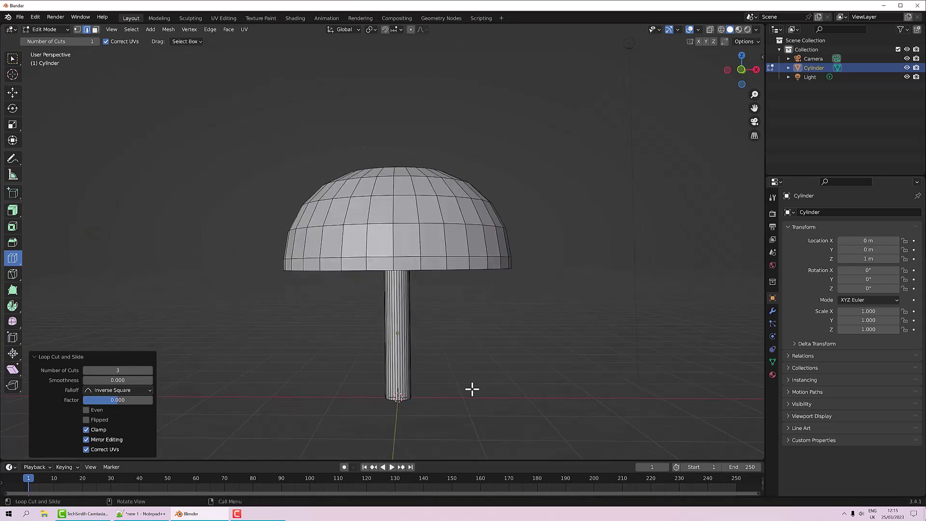
left_click(403, 340)
left_click(117, 370)
type("1")
key("Return")
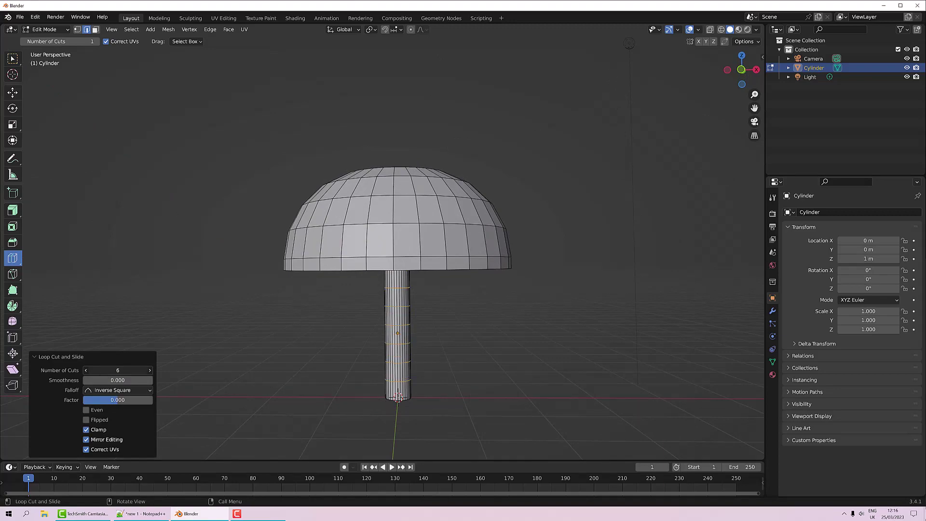
middle_click_drag(320, 377, 450, 352)
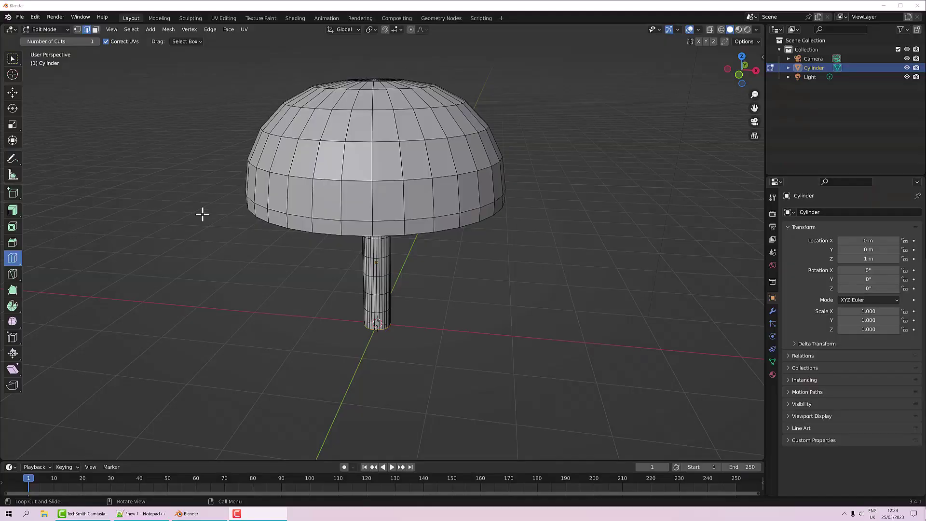
Enable proportional editing with Smooth falloff and switch to the box selection tool
middle_click_drag(203, 214, 208, 209)
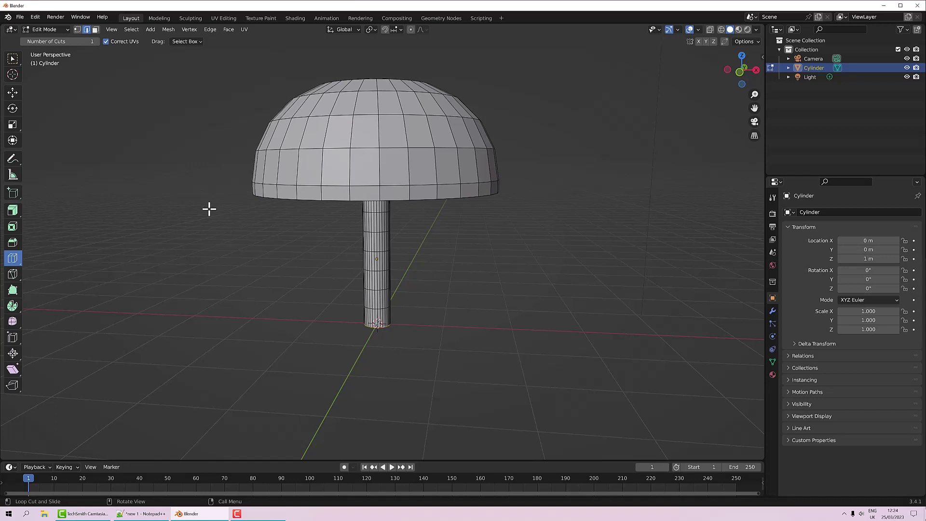
middle_click_drag(224, 209, 222, 207)
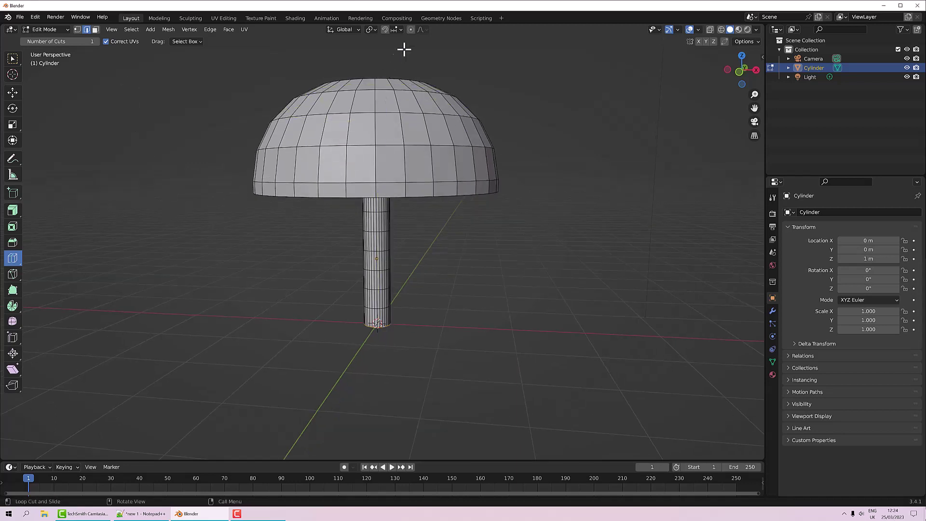
left_click(411, 30)
left_click(423, 29)
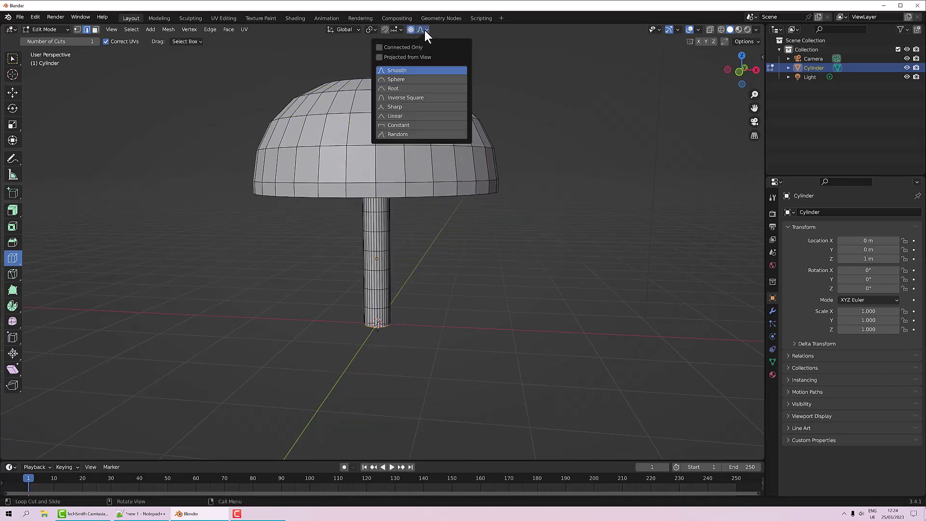
left_click(410, 70)
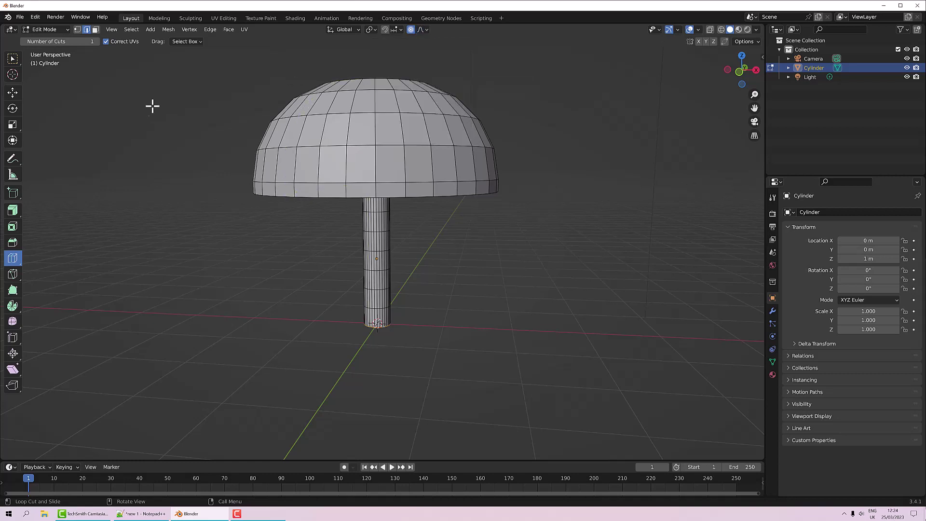
left_click(12, 59)
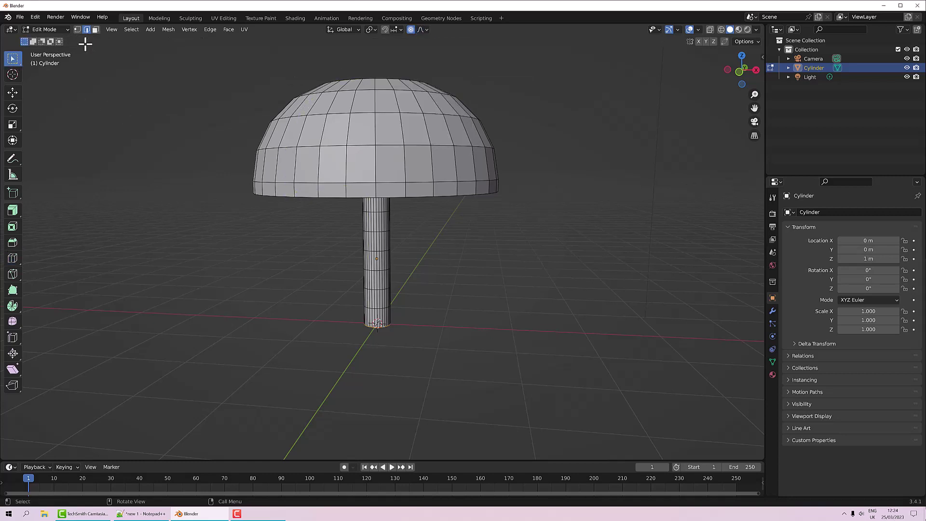
Scale the selected edge ring at the stem's base by about 1.65 with a proportional size of about 1.77
scroll(367, 352, "up", 6)
scroll(460, 390, "down", 5)
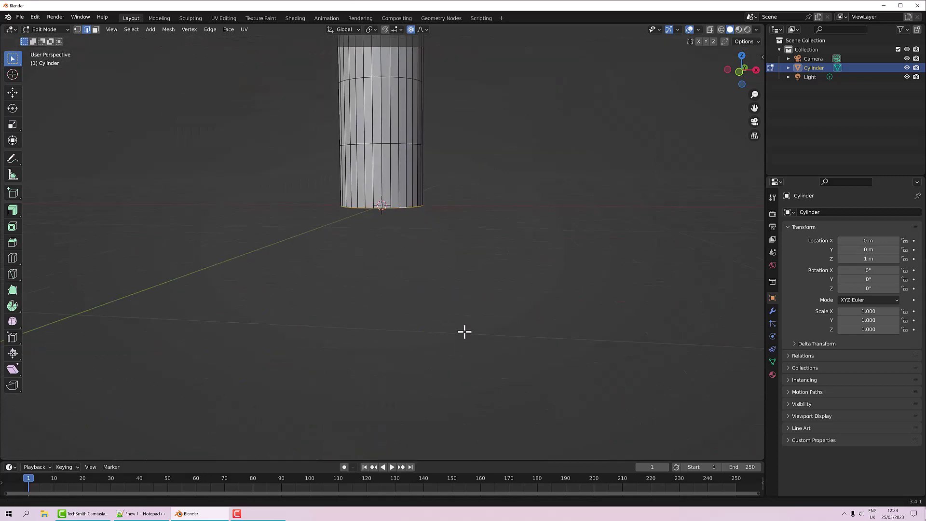
middle_click_drag(409, 227, 436, 252)
scroll(424, 271, "down", 6)
scroll(431, 238, "up", 2)
scroll(436, 254, "up", 2)
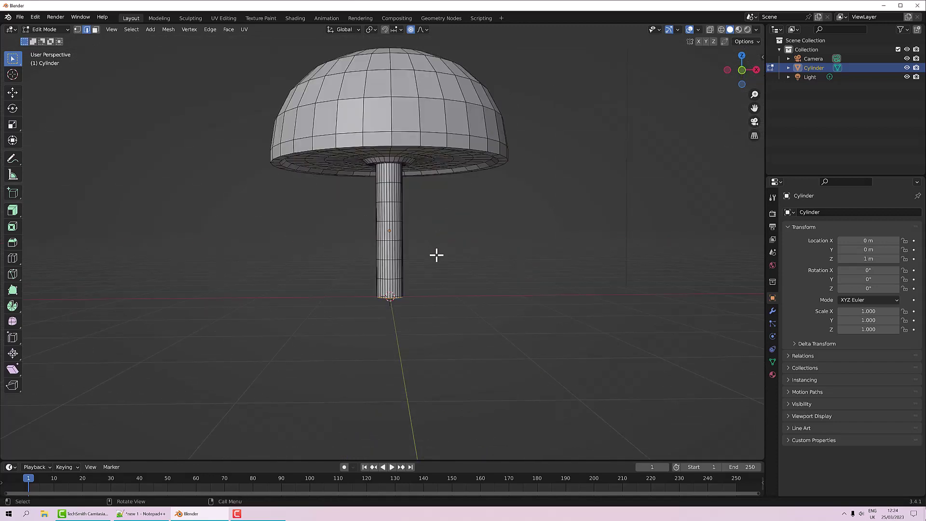
key("s")
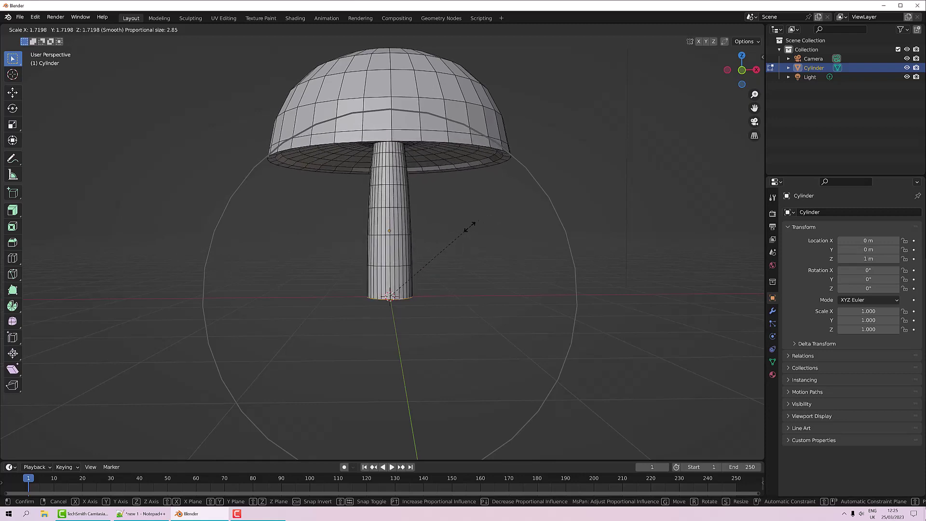
scroll(468, 227, "up", 5)
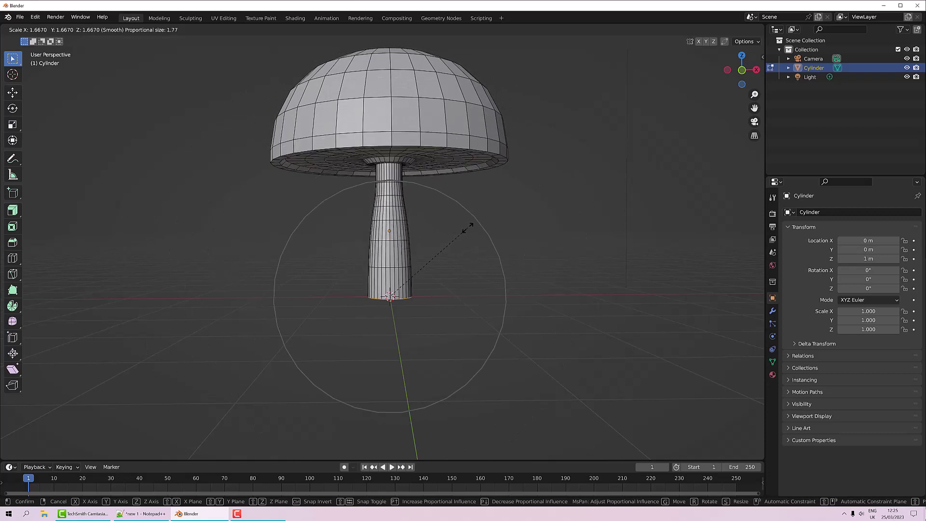
scroll(467, 227, "up", 1)
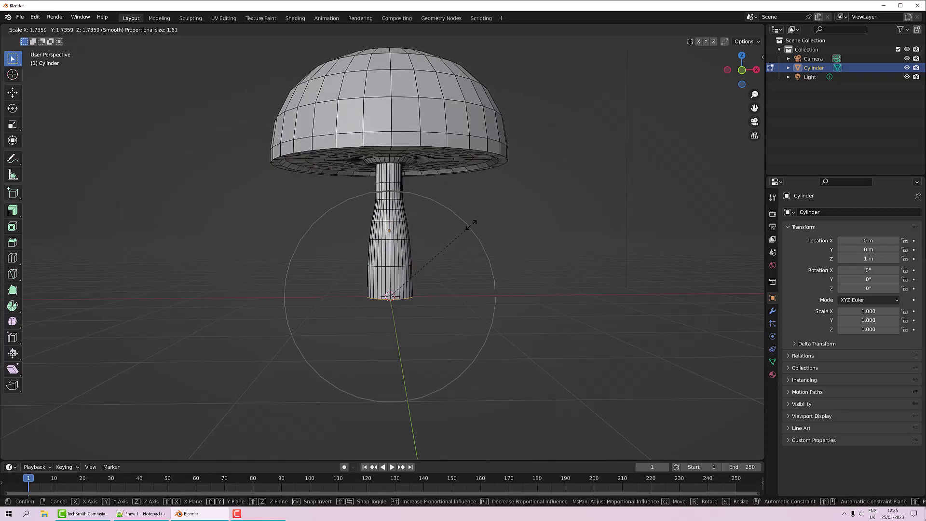
scroll(466, 225, "down", 1)
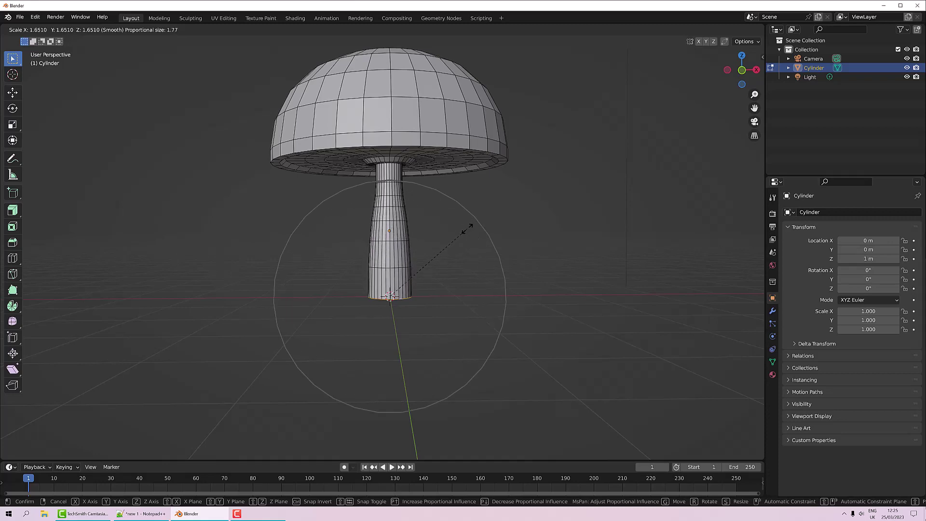
left_click(466, 225)
With face selection, select the faces at the cap's top centre and move them about 0.61 m down global Z, proportional size about 2.59
middle_click_drag(491, 235, 467, 196)
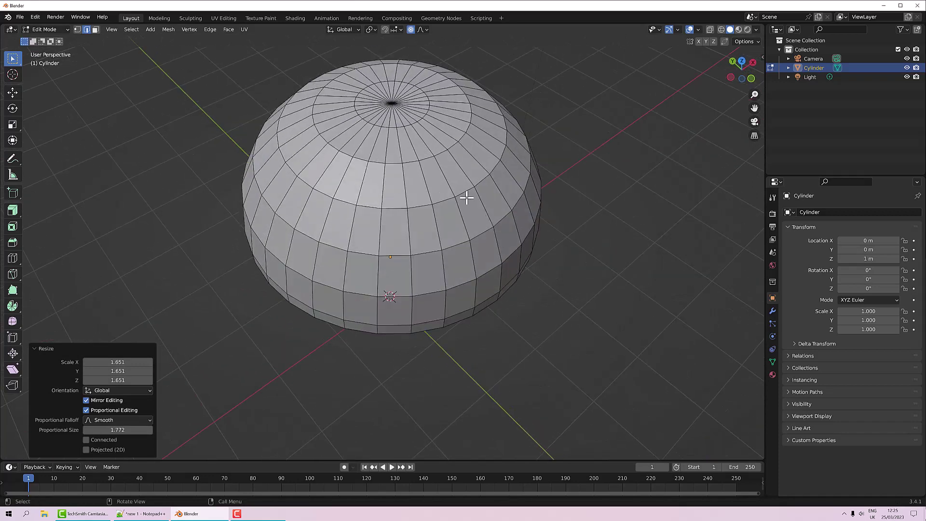
left_click(95, 30)
left_click_drag(377, 96, 405, 103)
scroll(442, 166, "down", 3)
mouse_move(442, 165)
middle_mouse_down()
mouse_move(441, 139)
mouse_move(444, 153)
middle_mouse_up()
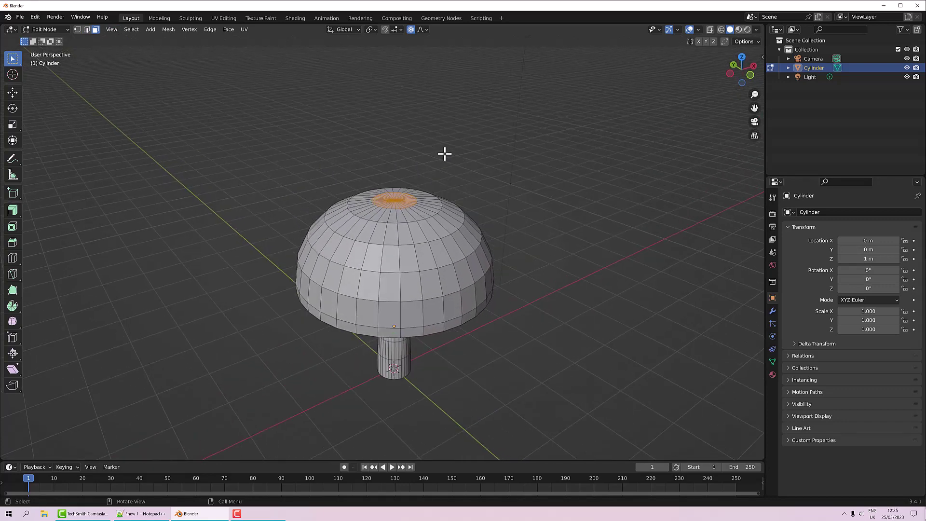
key("g")
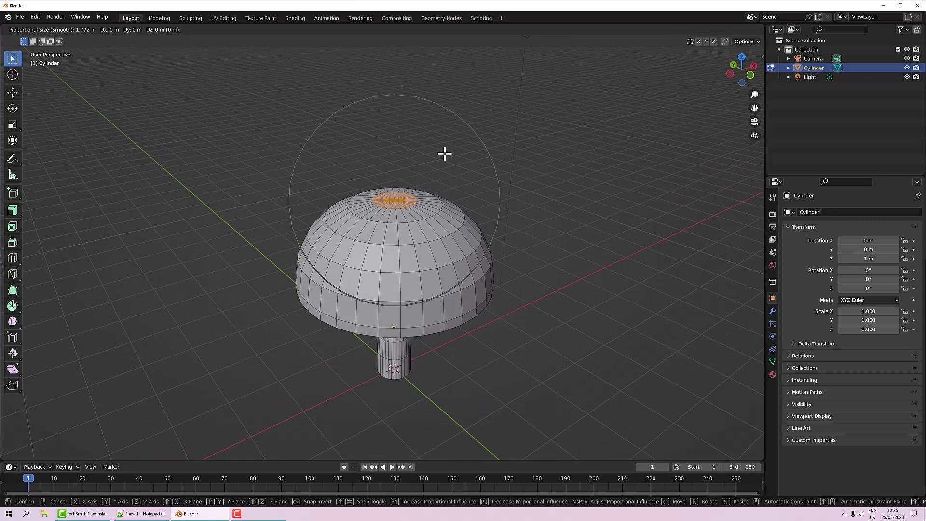
key("z")
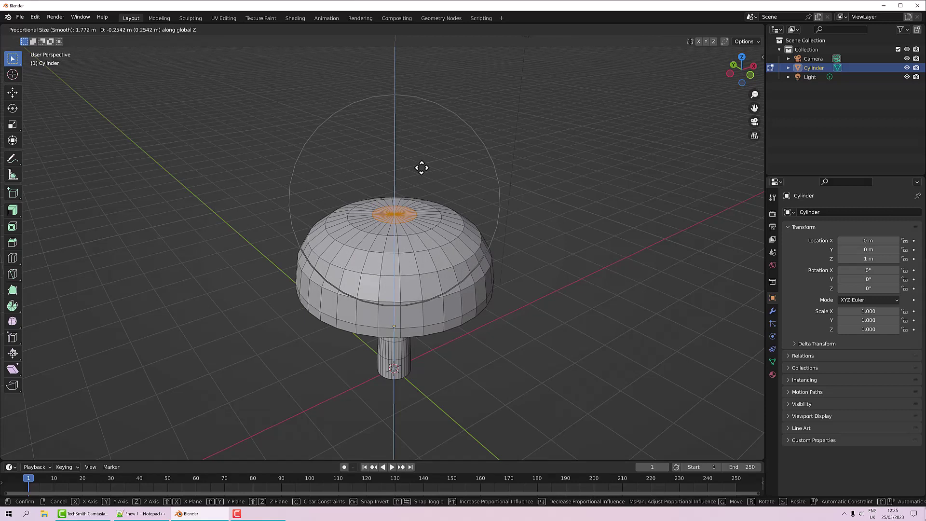
scroll(422, 168, "down", 4)
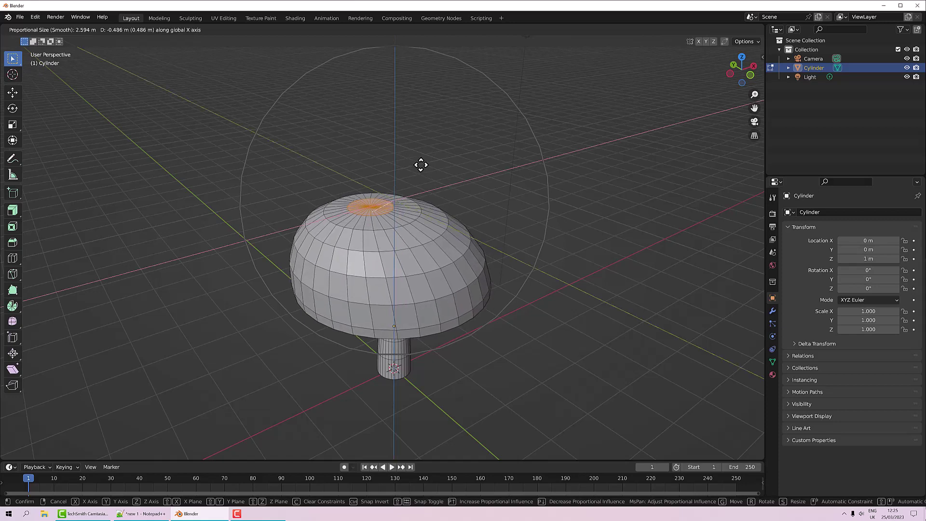
key("x")
key("z")
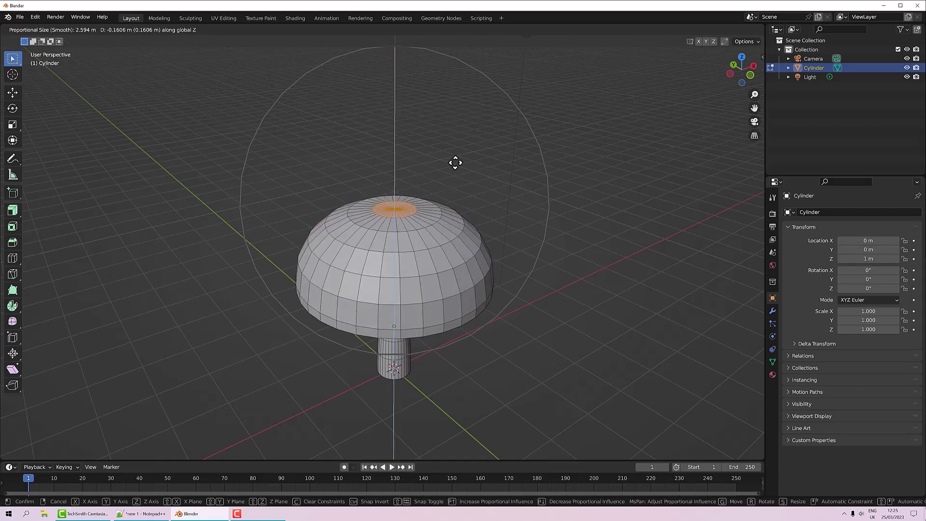
left_click(445, 188)
With vertex selection, select several scattered vertices around the upper cap and move them about 0.09 m down global Z, proportional size about 0.56
middle_click_drag(446, 188, 420, 283)
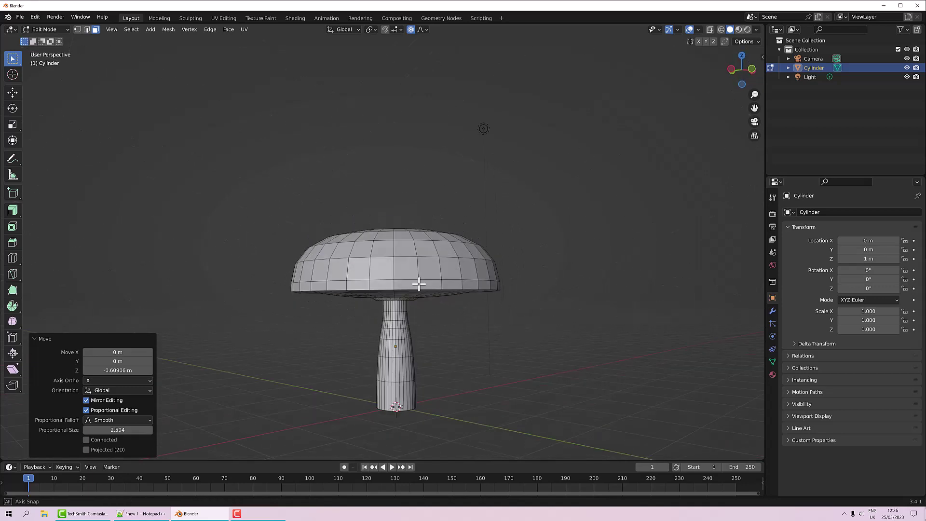
scroll(449, 273, "up", 8)
scroll(467, 246, "down", 8)
middle_click_drag(467, 247, 425, 298)
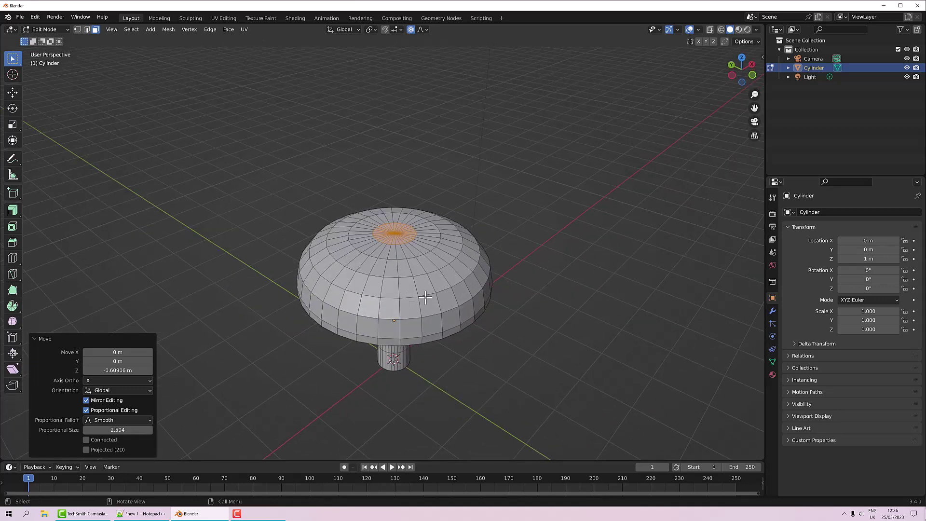
left_click(389, 310)
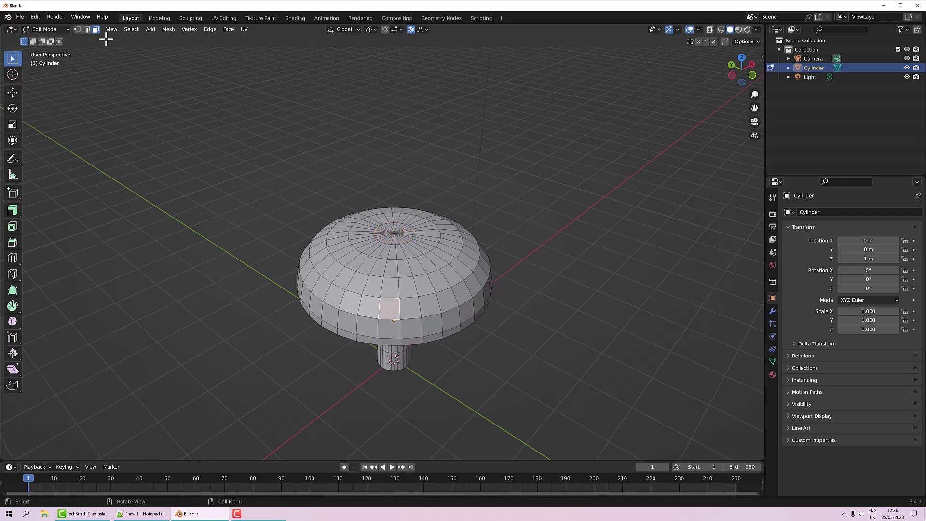
left_click(76, 30)
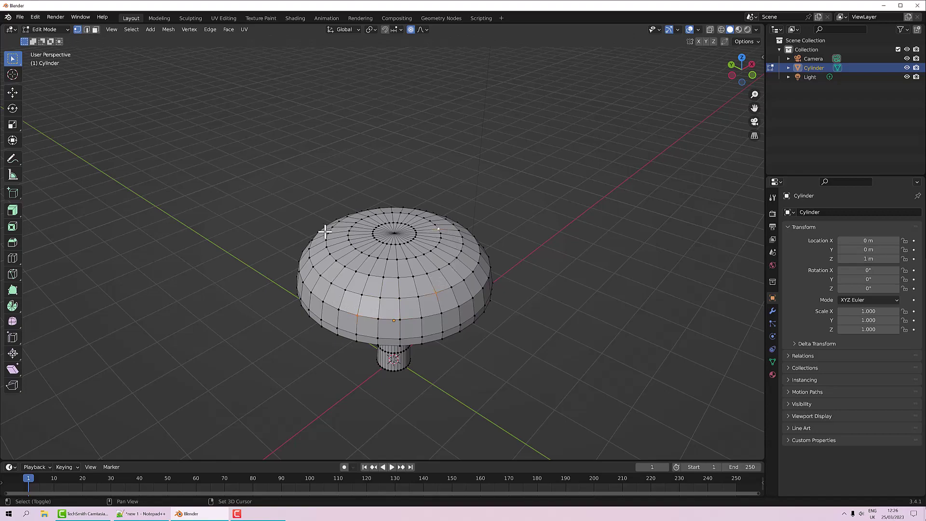
middle_click_drag(343, 271, 329, 311)
middle_click_drag(257, 316, 319, 273)
scroll(320, 273, "up", 2)
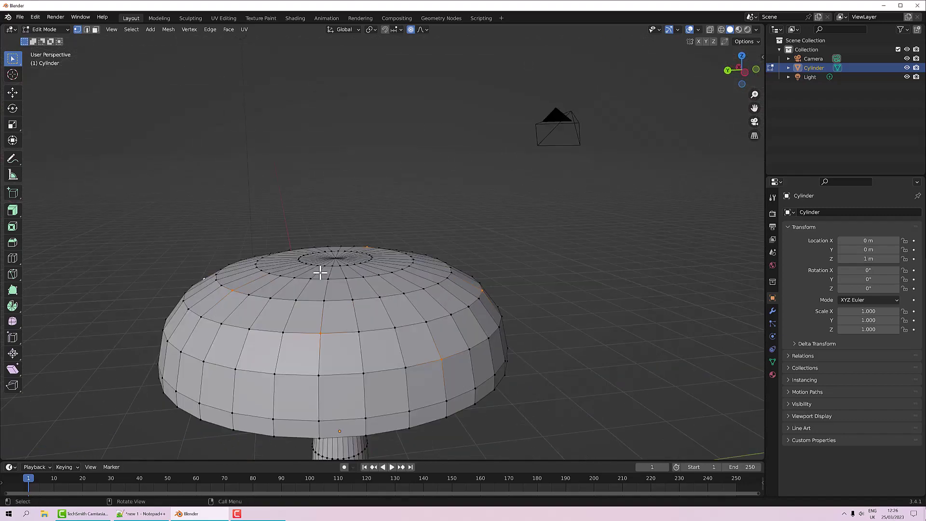
key("g")
key("z")
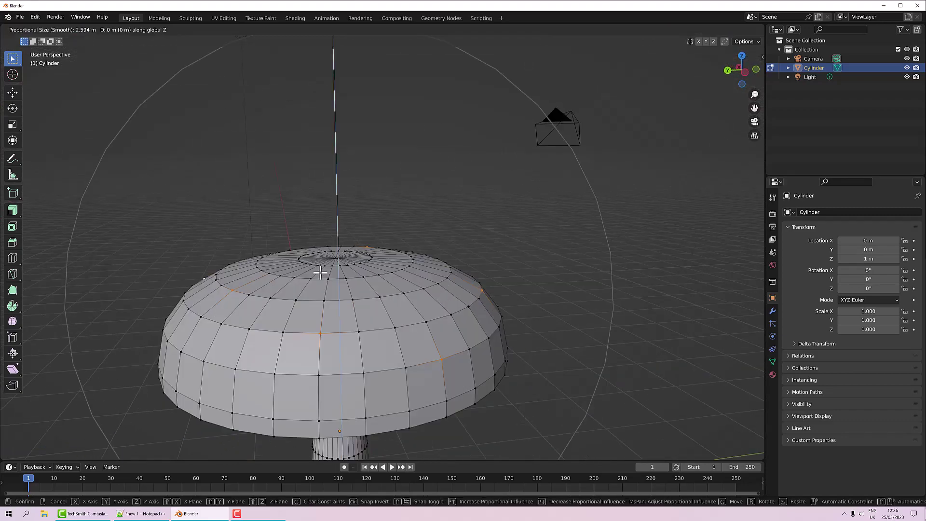
scroll(320, 273, "up", 7)
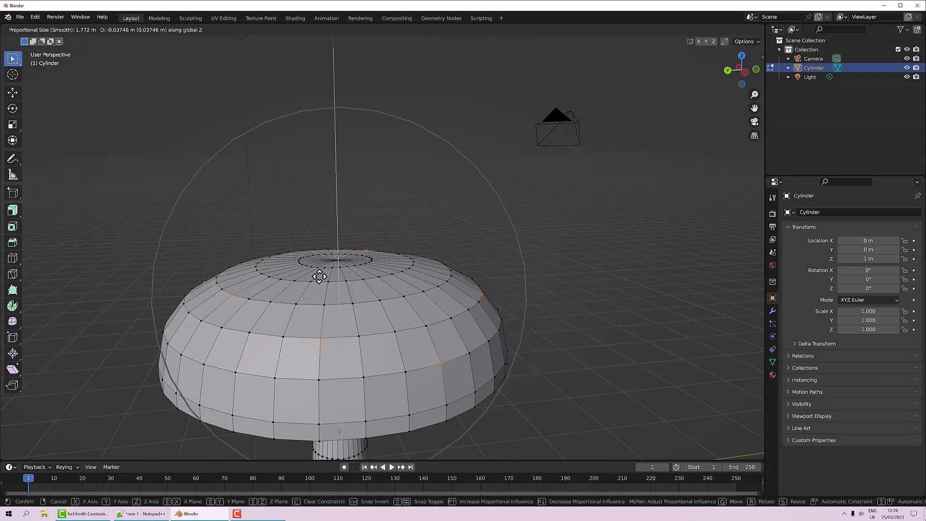
scroll(319, 280, "up", 6)
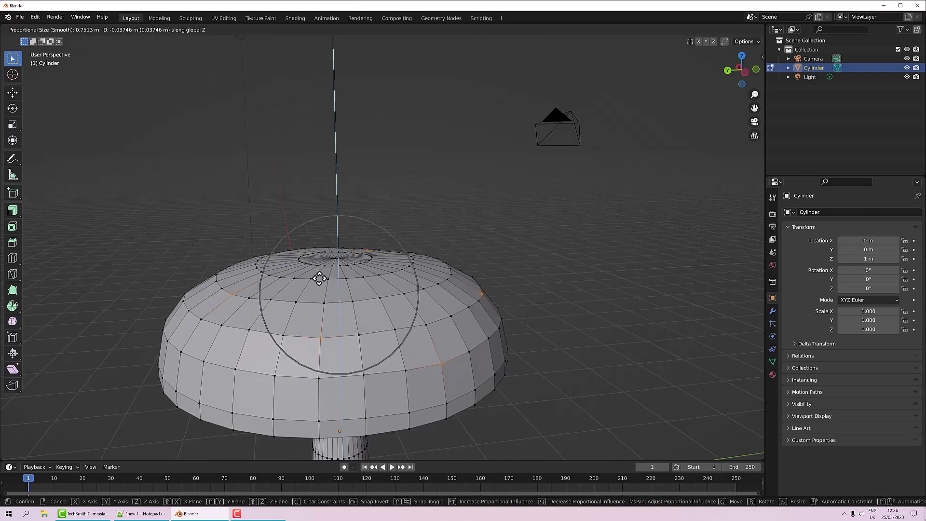
scroll(321, 286, "up", 2)
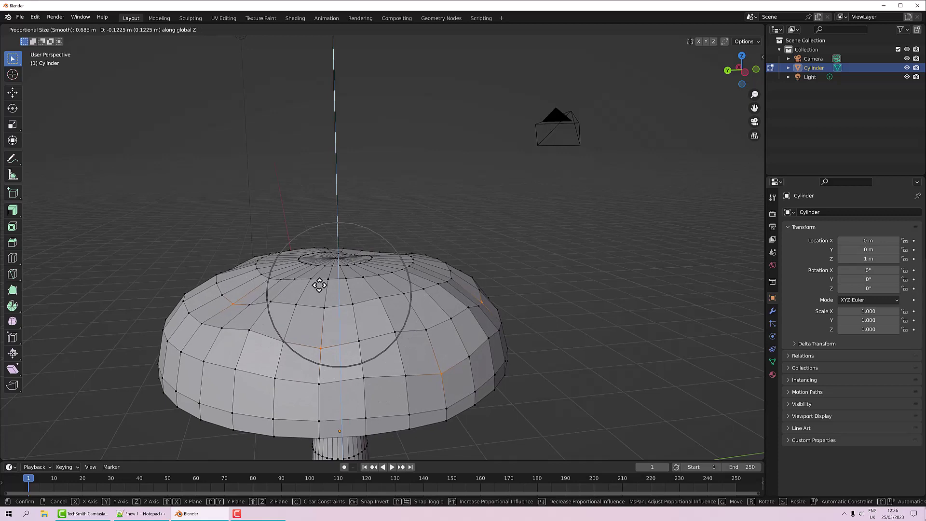
scroll(322, 288, "up", 1)
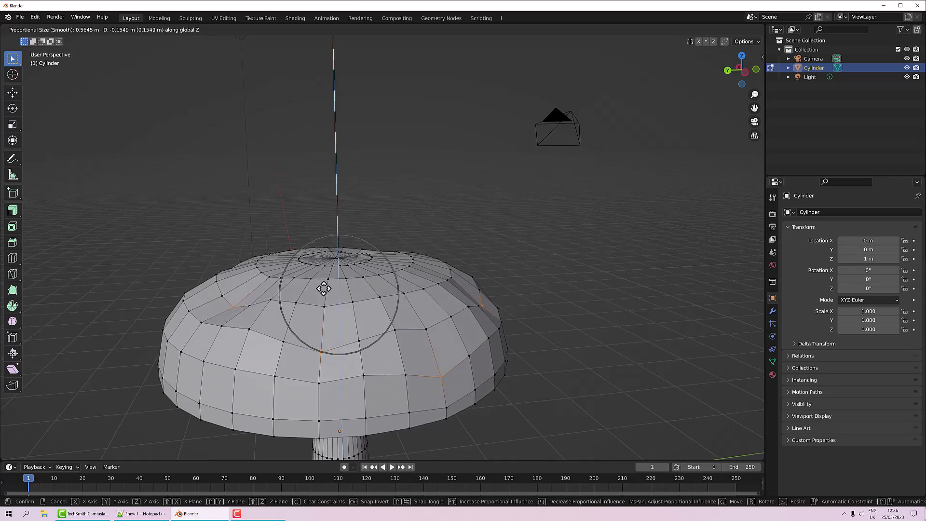
left_click(320, 281)
With face selection, select the face ring around the upper cap and rotate it slightly in the side view, proportional size about 2.14
middle_click_drag(320, 282, 357, 256)
scroll(357, 256, "down", 3)
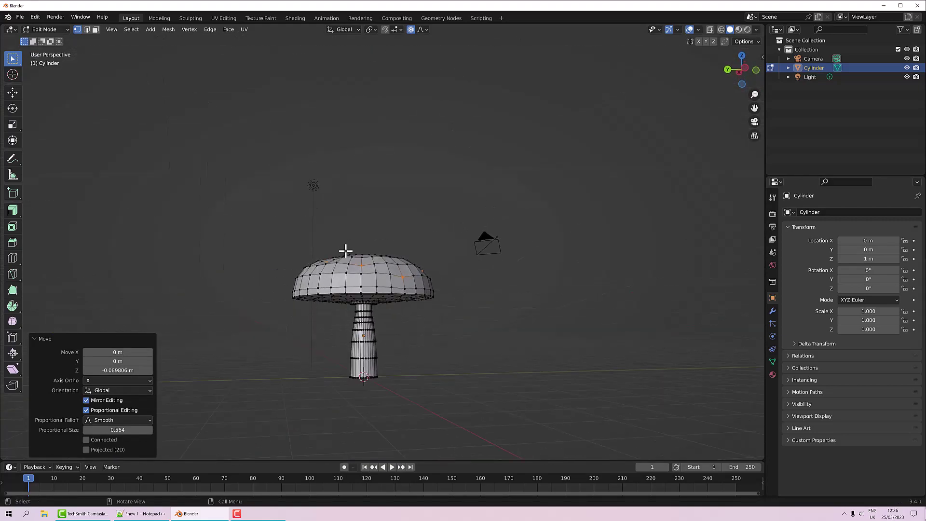
middle_click_drag(355, 247, 371, 265)
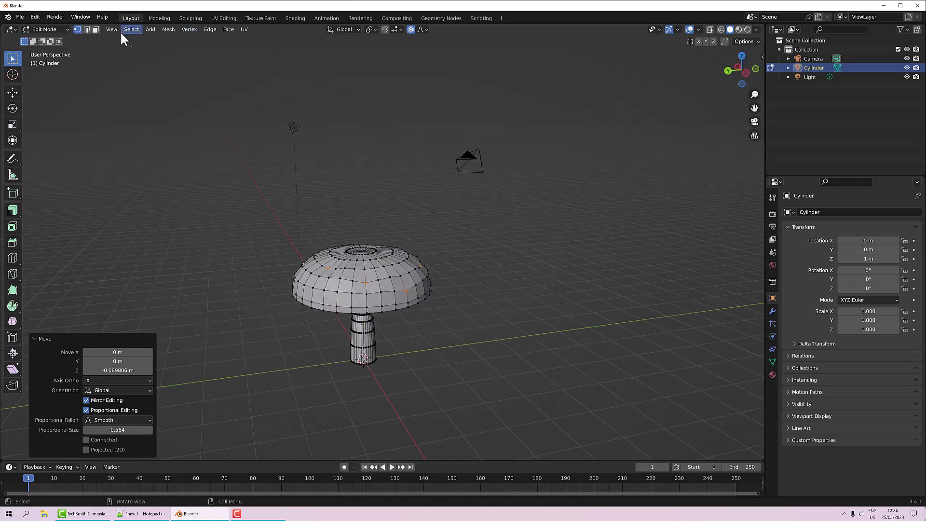
left_click(95, 30)
scroll(358, 275, "up", 4)
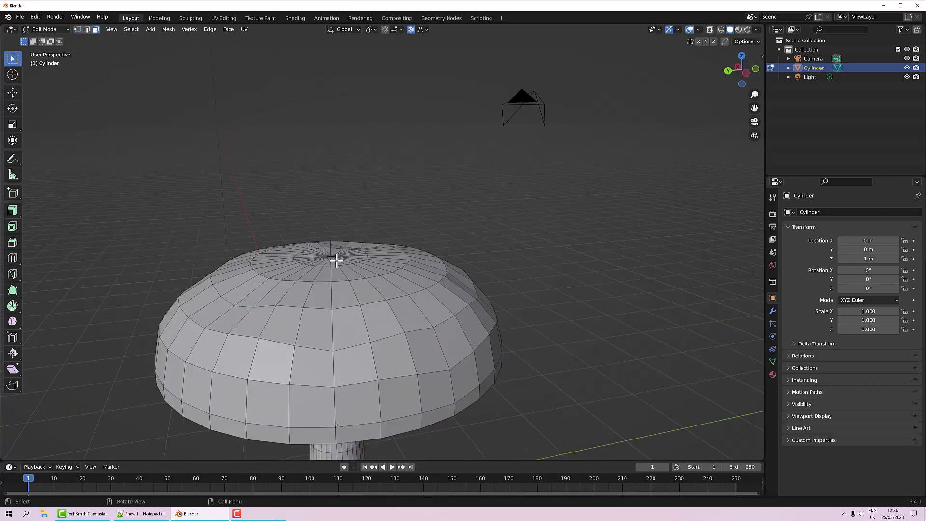
left_click(336, 327, "alt")
scroll(336, 326, "down", 4)
middle_click_drag(335, 321, 331, 307)
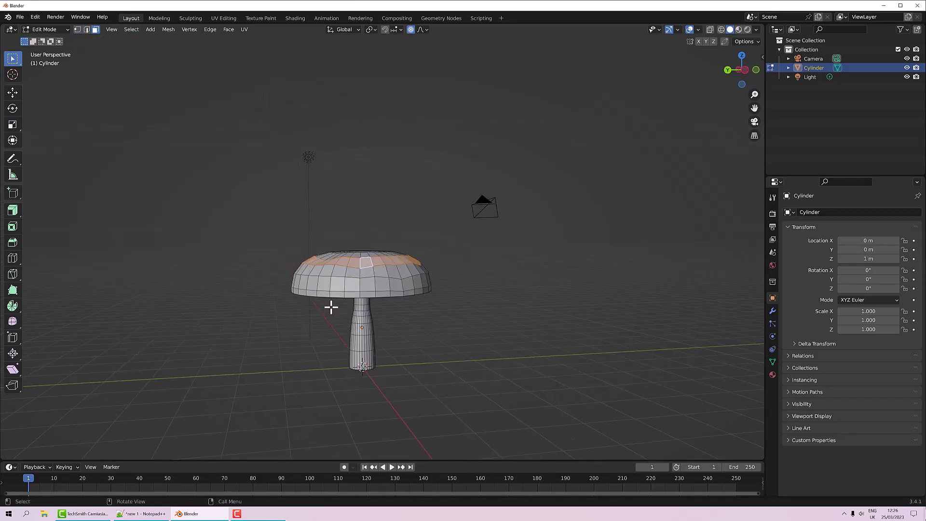
key("r")
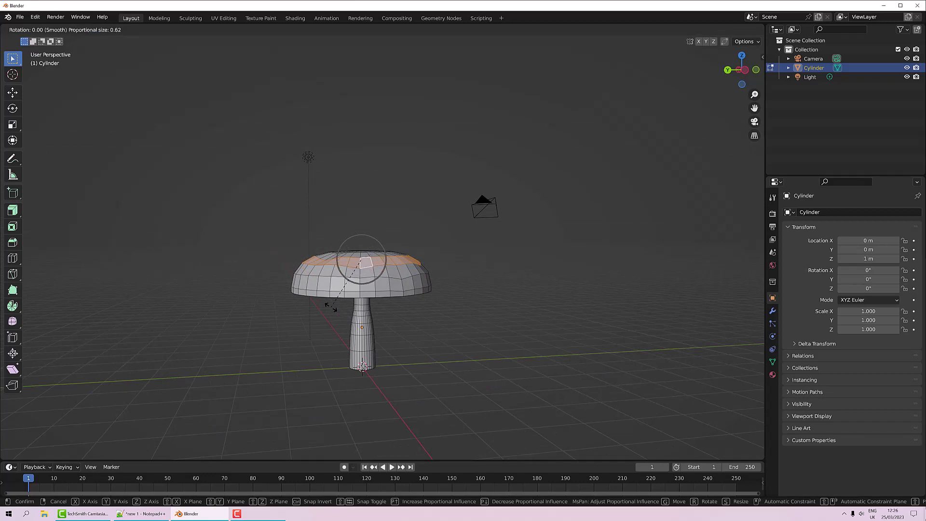
scroll(331, 308, "down", 7)
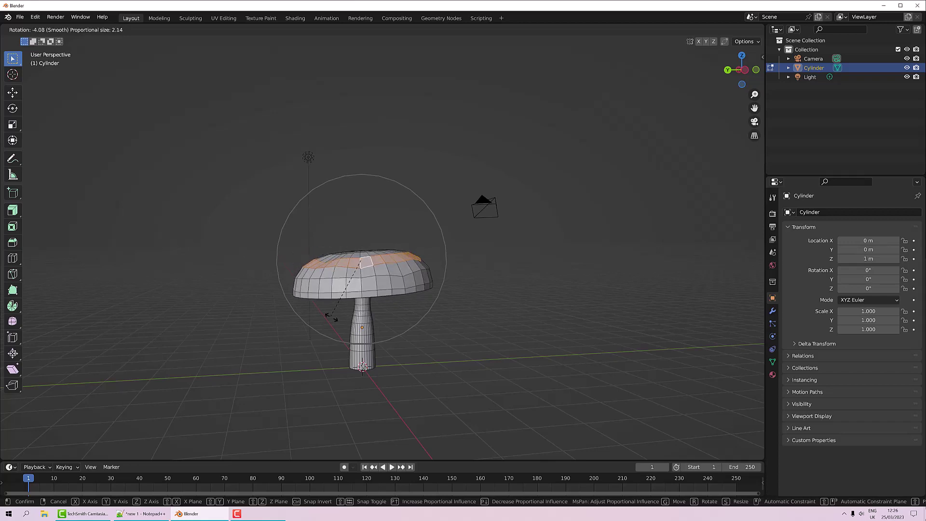
left_click(325, 314)
Rotate the same cap face ring again from a different viewing angle with proportional size 2.14, and deselect everything
middle_click_drag(422, 316, 330, 343)
key("r")
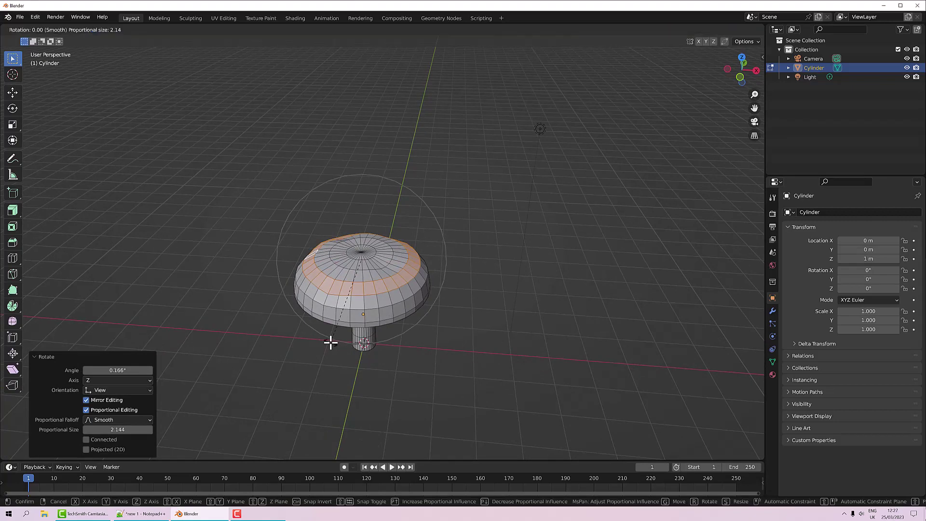
left_click(326, 327)
middle_click_drag(325, 325, 447, 332)
scroll(435, 331, "up", 4)
scroll(436, 332, "down", 2)
left_click(492, 294)
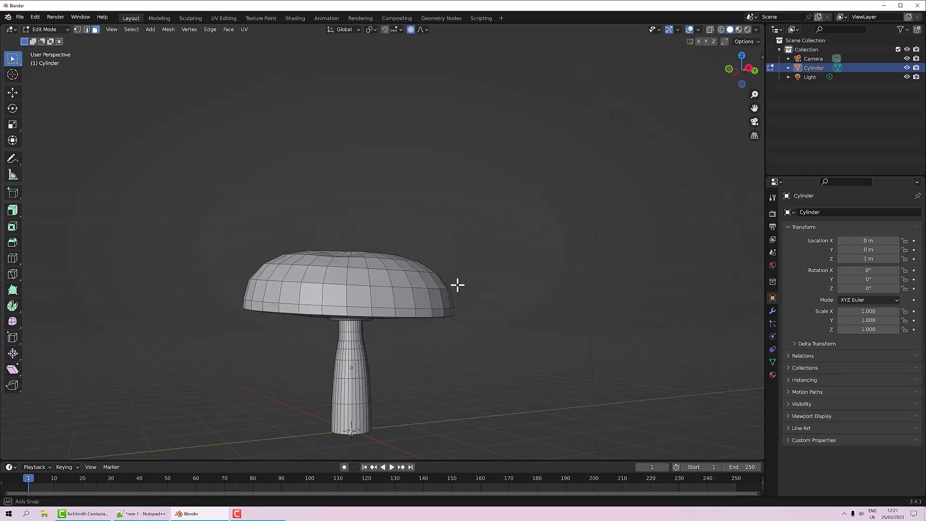
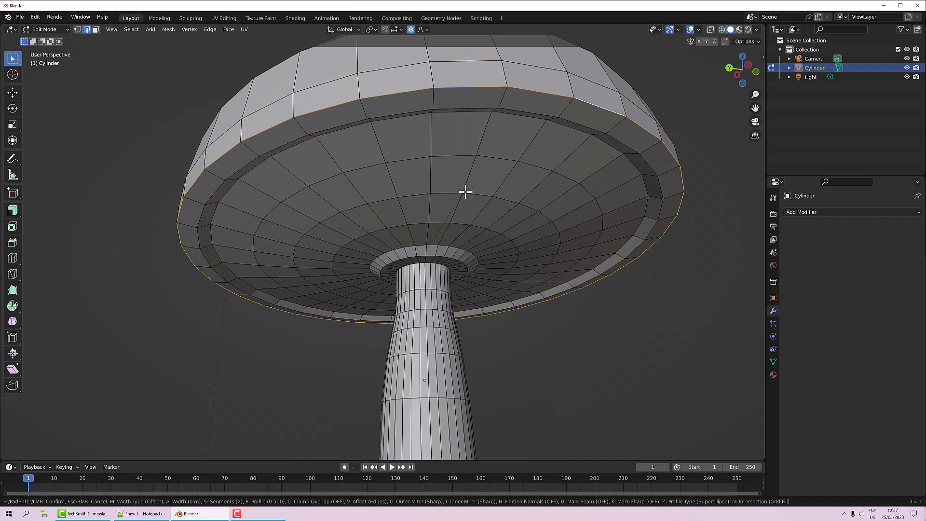
Bevel the cap's lower outer rim by about 0.061 m and the stem's top edge loop by about 0.055 m, each with 2 segments
left_click(470, 190)
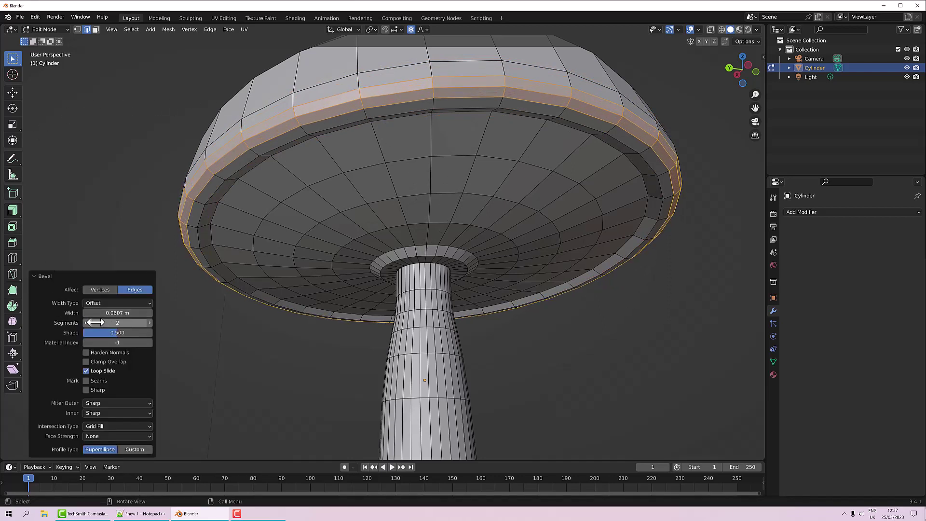
left_click(415, 265)
scroll(418, 266, "up", 6)
scroll(428, 277, "down", 3)
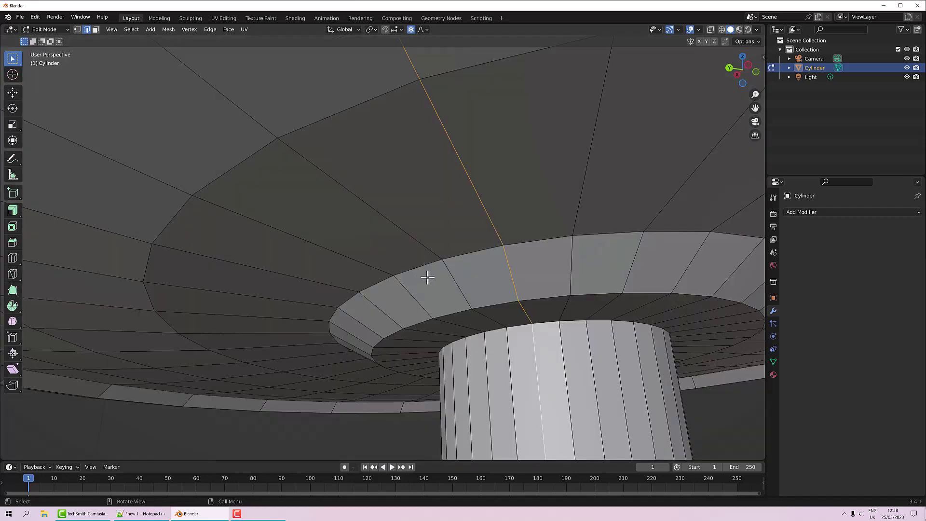
left_click(552, 322, "alt")
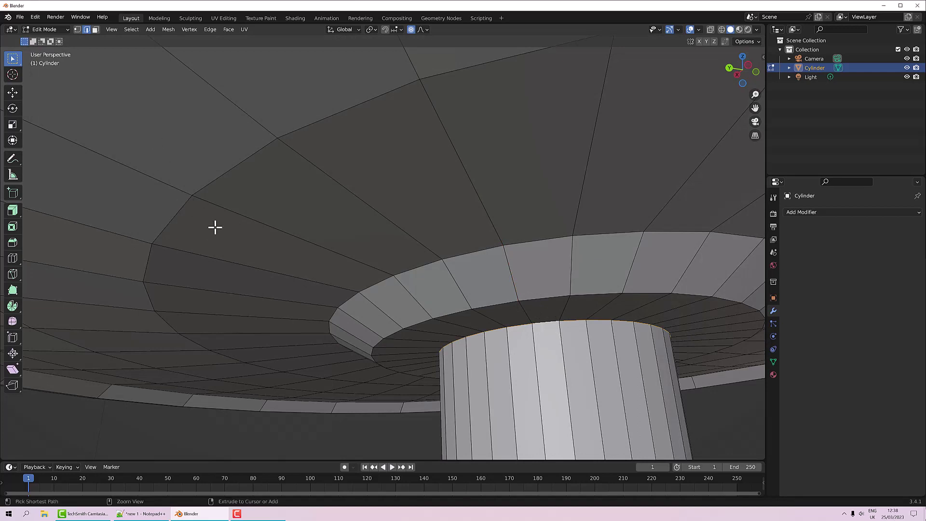
key("ctrl+b")
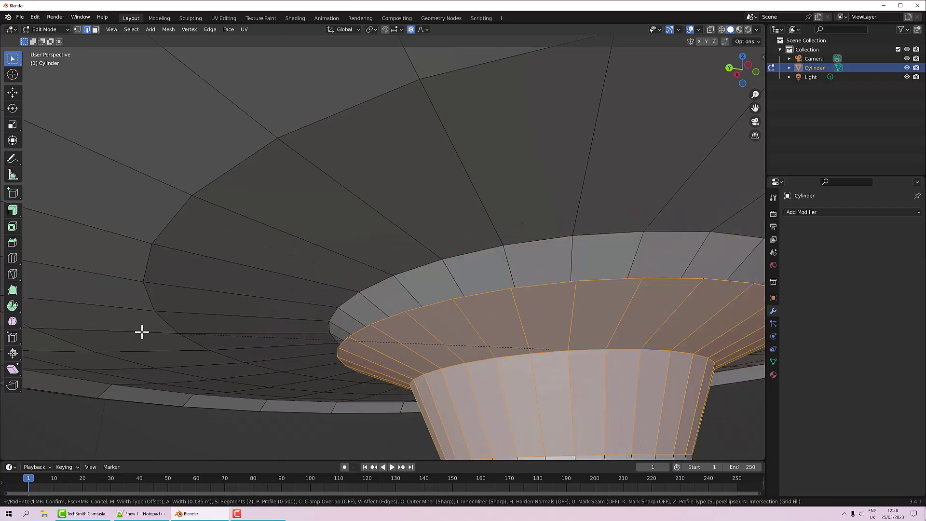
left_click(188, 334)
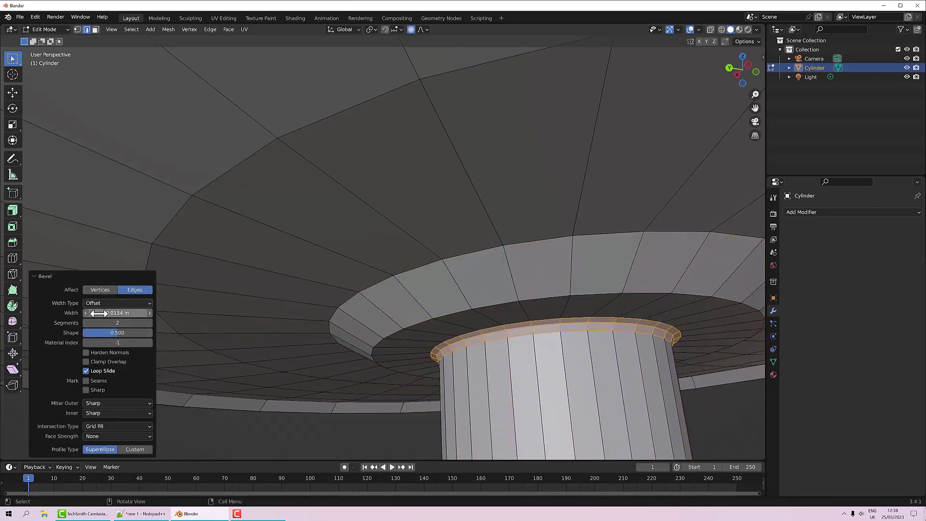
left_click_drag(104, 312, 127, 313)
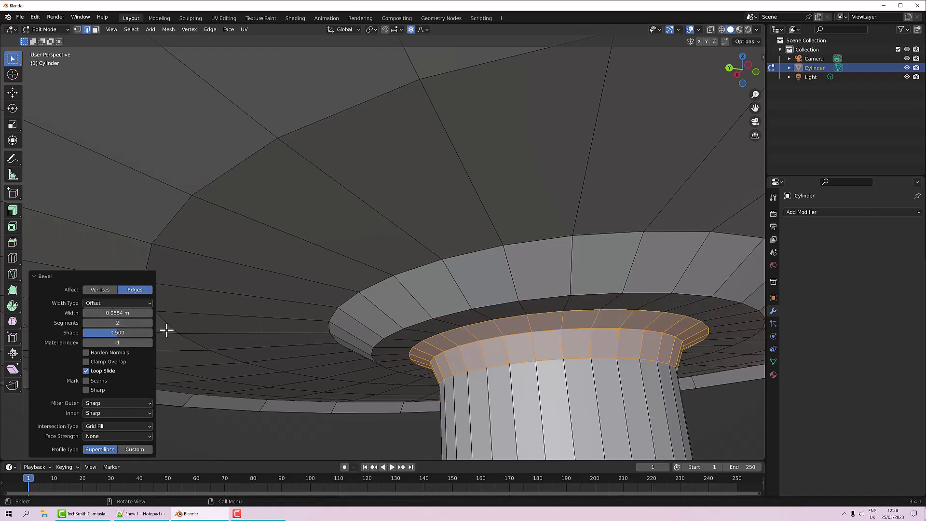
Bevel the inner edge loop of the collar under the cap by about 0.044 m and its outer edge loop by 0.02 m, 2 segments each
middle_click_drag(410, 326, 389, 275)
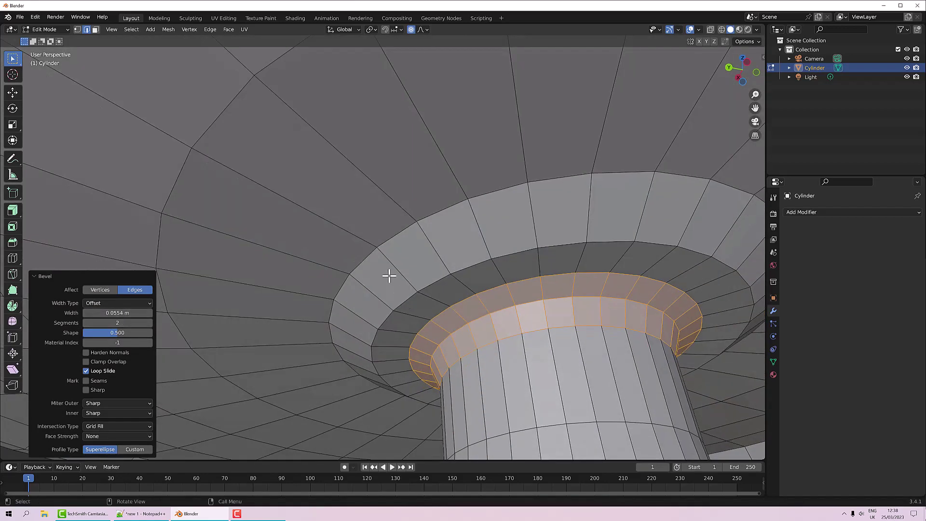
left_click(432, 286, "alt")
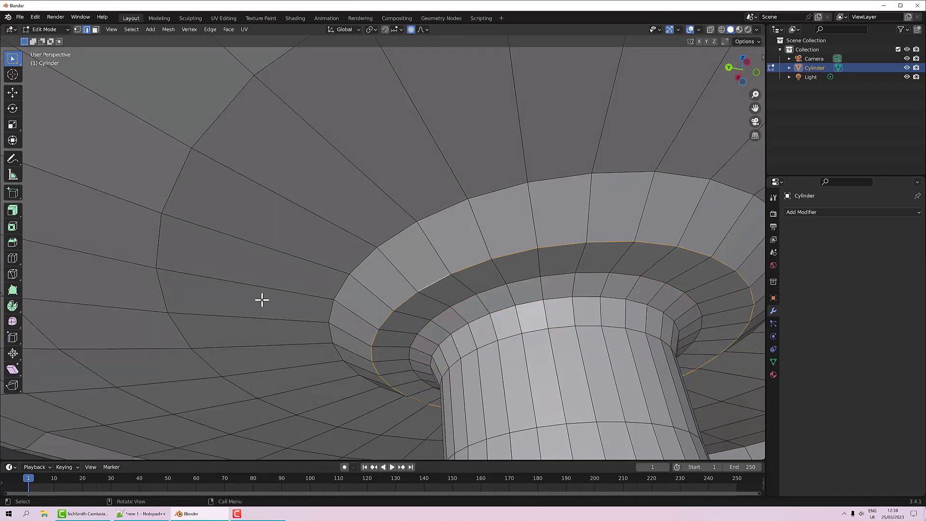
key("ctrl+b")
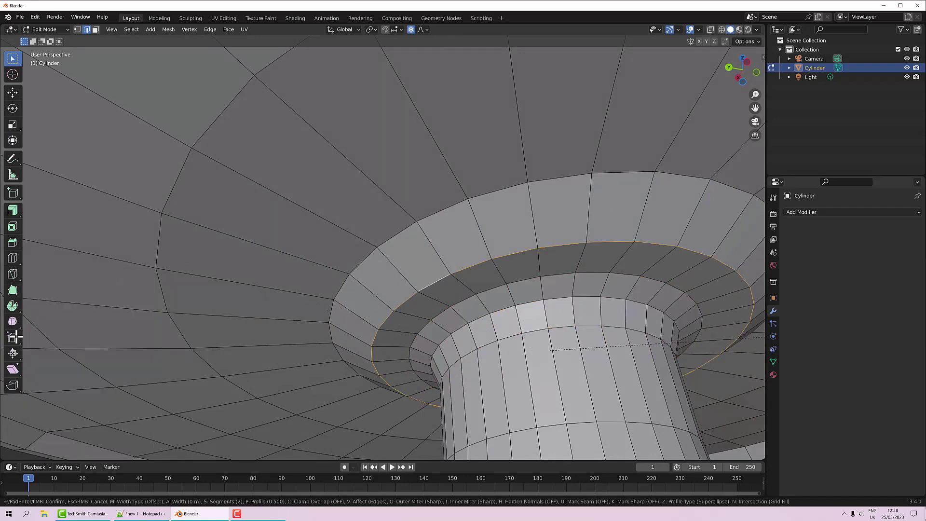
left_click(91, 327)
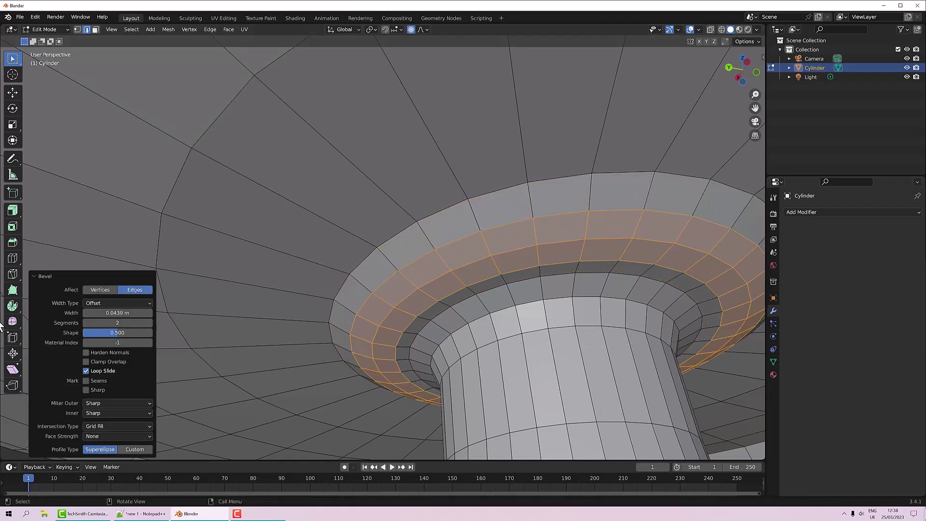
left_click(374, 254, "alt")
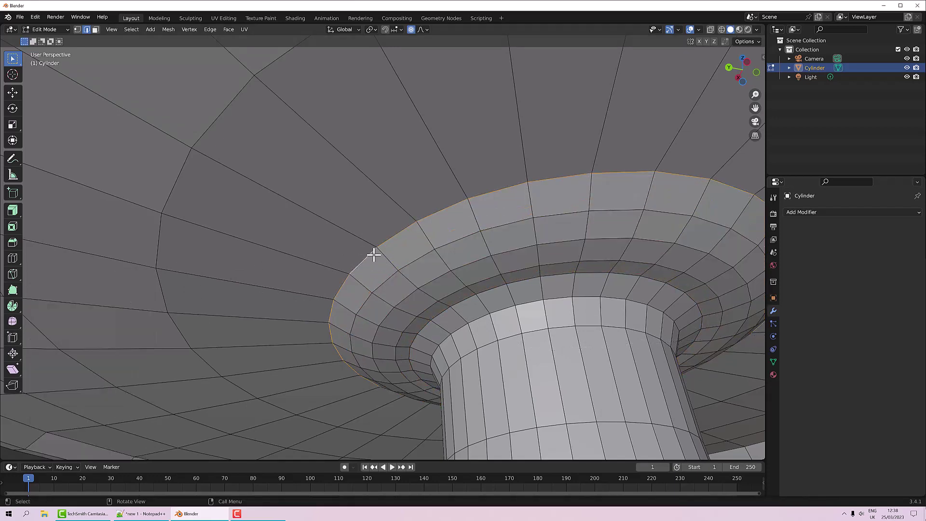
key("ctrl+b")
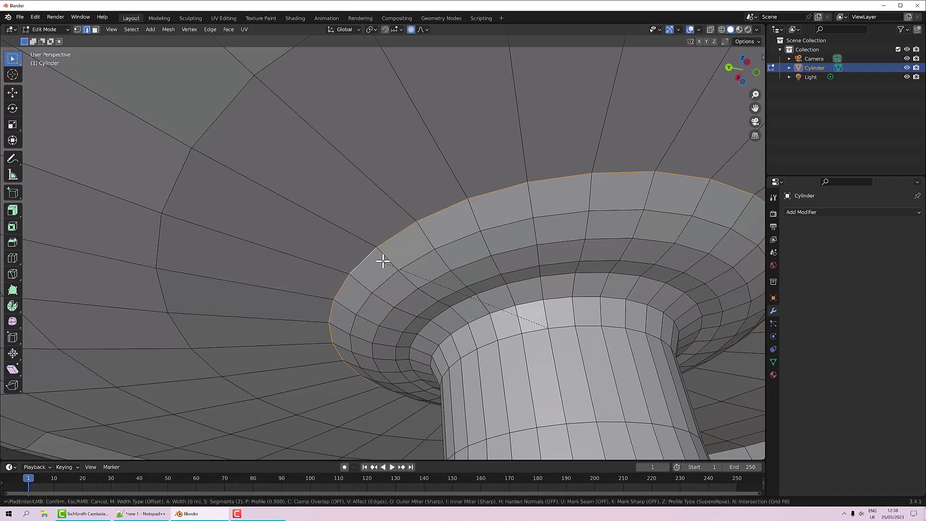
left_click(373, 276)
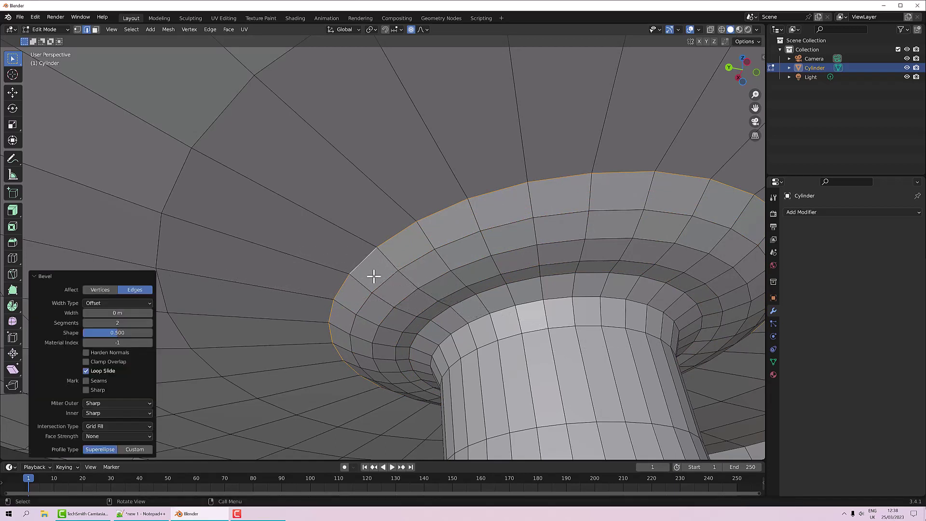
mouse_move(117, 313)
left_mouse_down()
mouse_move(133, 313)
mouse_move(120, 313)
left_mouse_up()
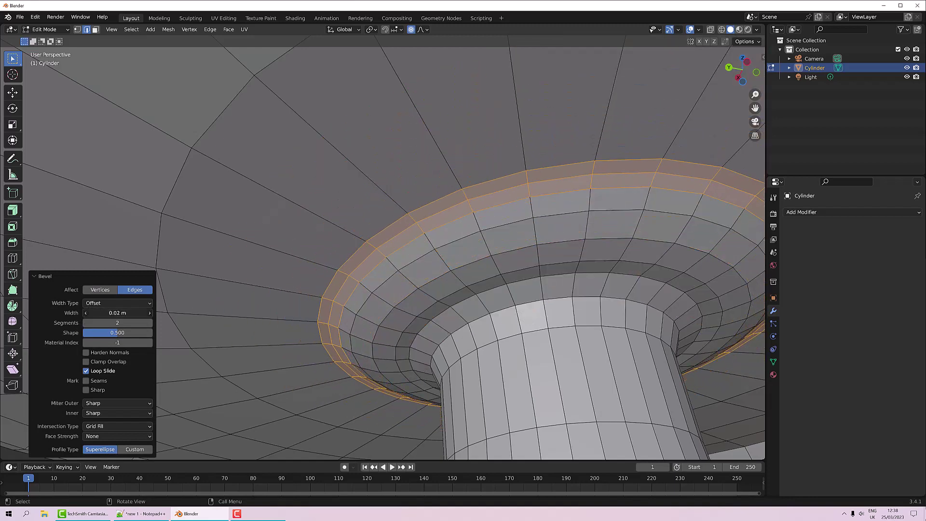
Select both edge loops of the recessed step inside the cap's underside rim and bevel them by about 0.03 m with 2 segments
scroll(248, 297, "down", 10)
scroll(318, 191, "up", 2)
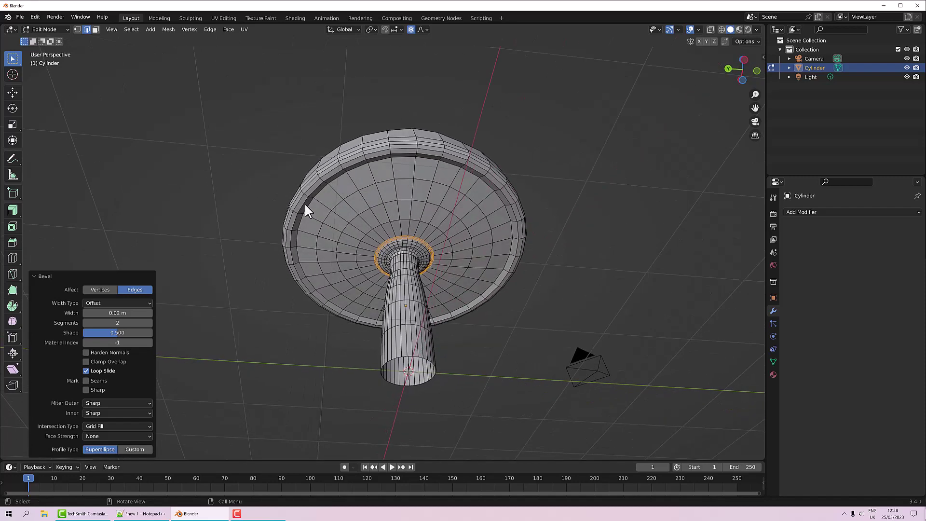
scroll(305, 205, "up", 3)
left_click(223, 161, "alt")
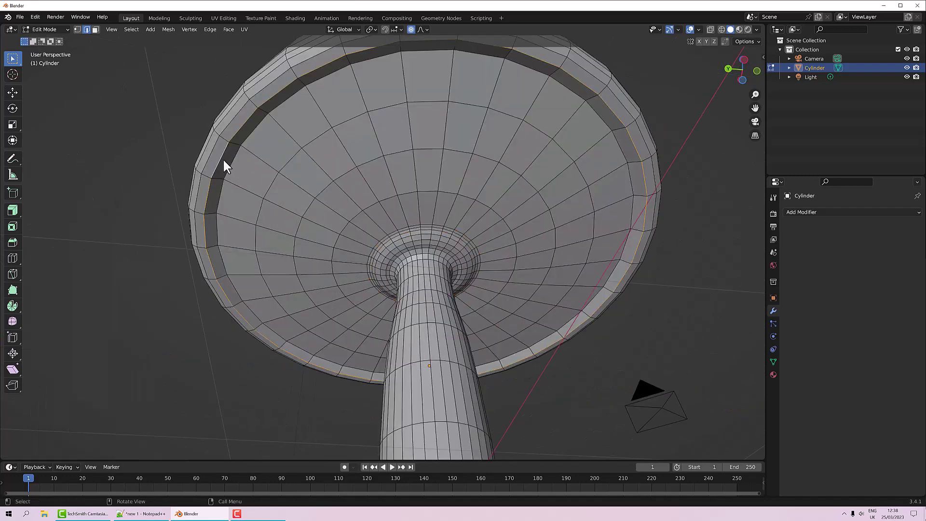
left_click(229, 163, "alt+shift")
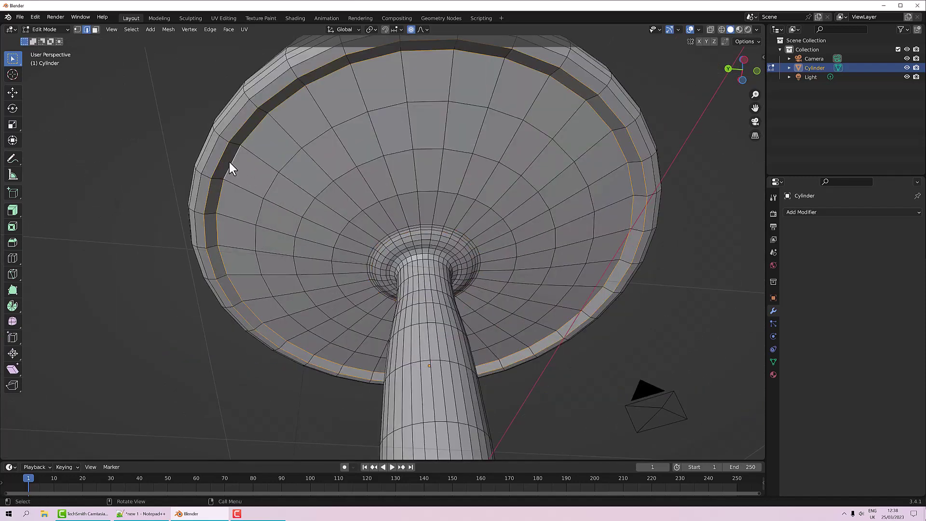
key("ctrl+b")
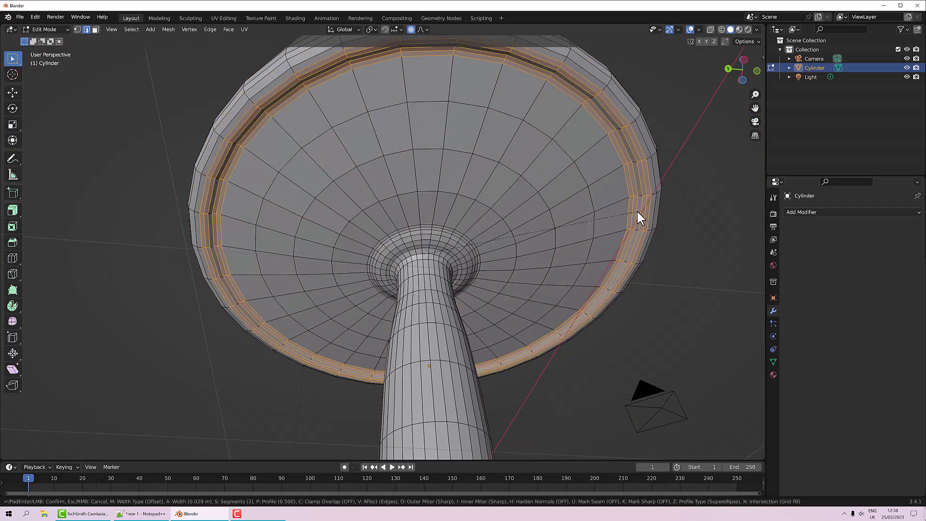
left_click(636, 207)
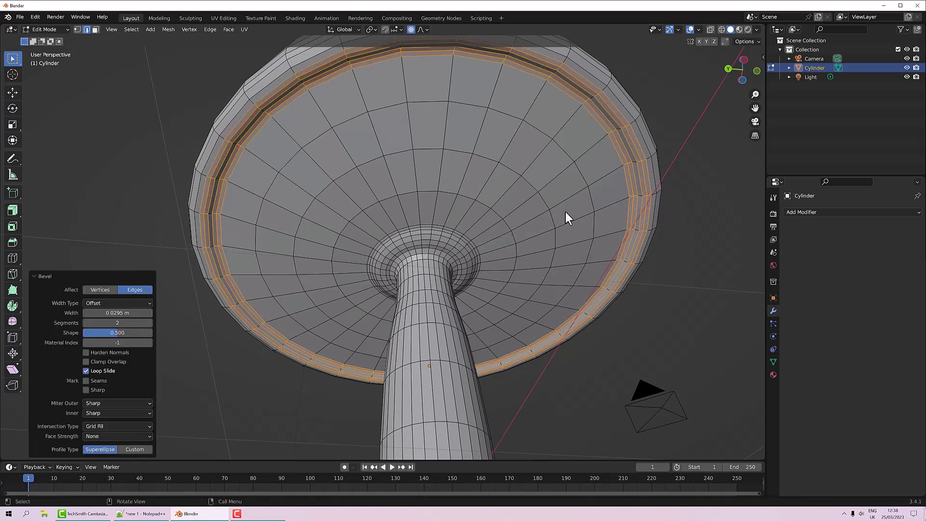
Add one loop cut to the stem section just below the middle and two loop cuts to the stem's lowest section
scroll(507, 198, "down", 6)
middle_click_drag(441, 186, 409, 256)
scroll(484, 281, "up", 4)
scroll(390, 218, "down", 4)
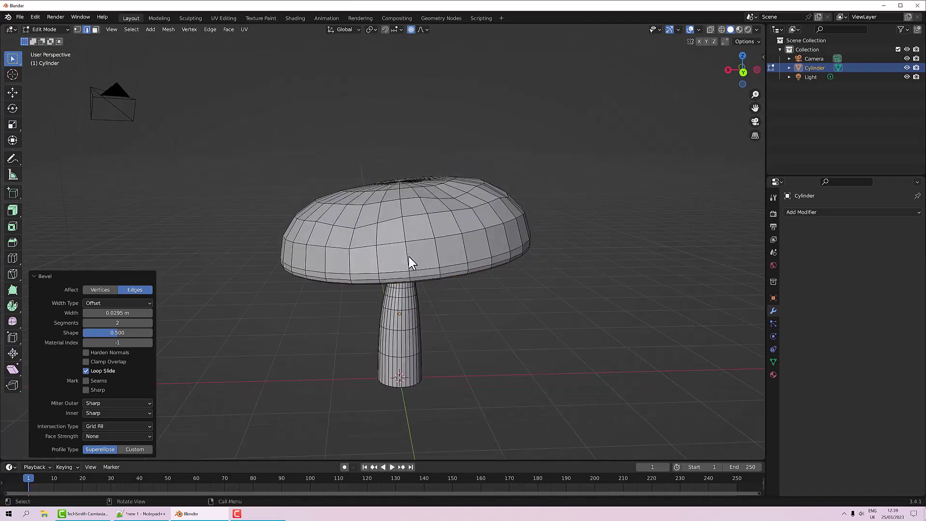
middle_click_drag(427, 358, 433, 300)
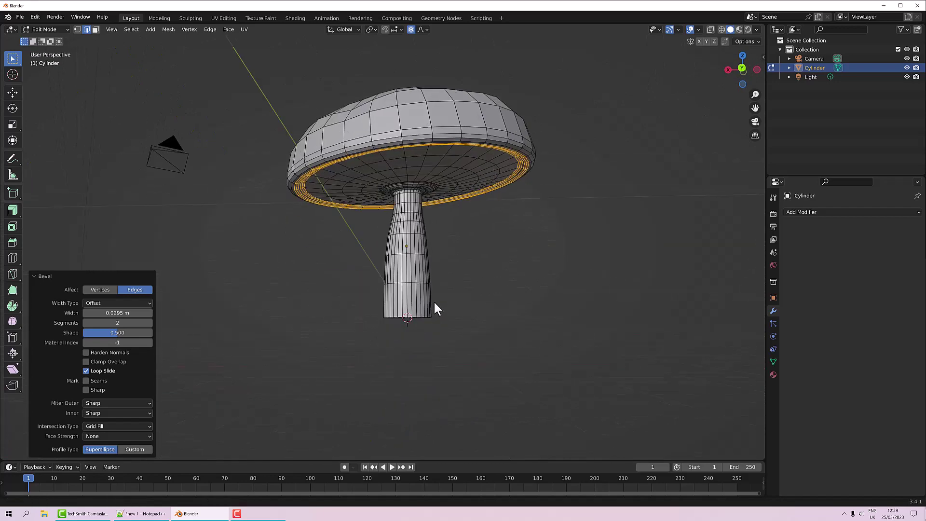
scroll(418, 282, "up", 4)
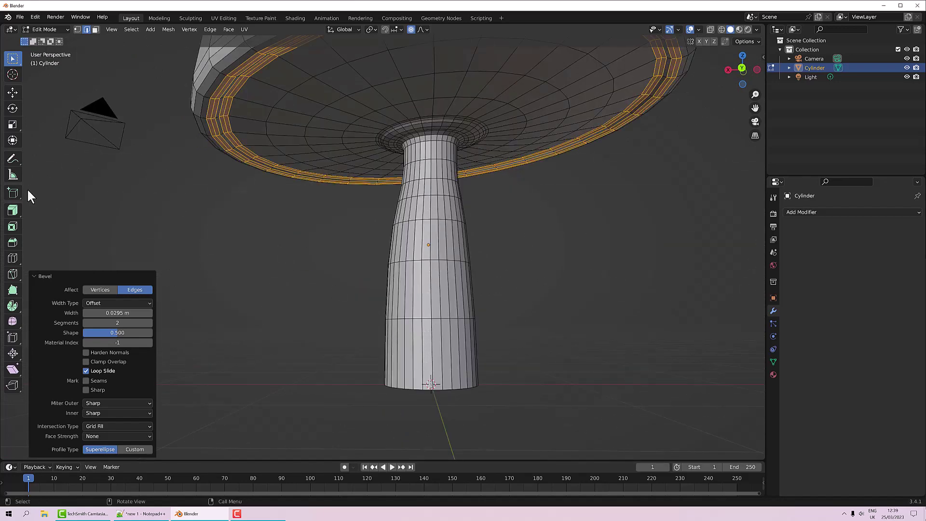
left_click(10, 261)
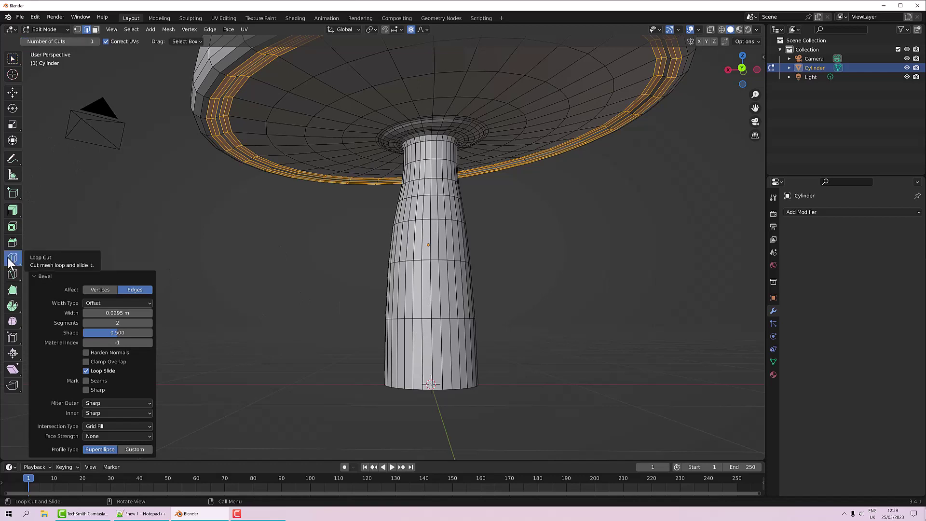
left_click(403, 291)
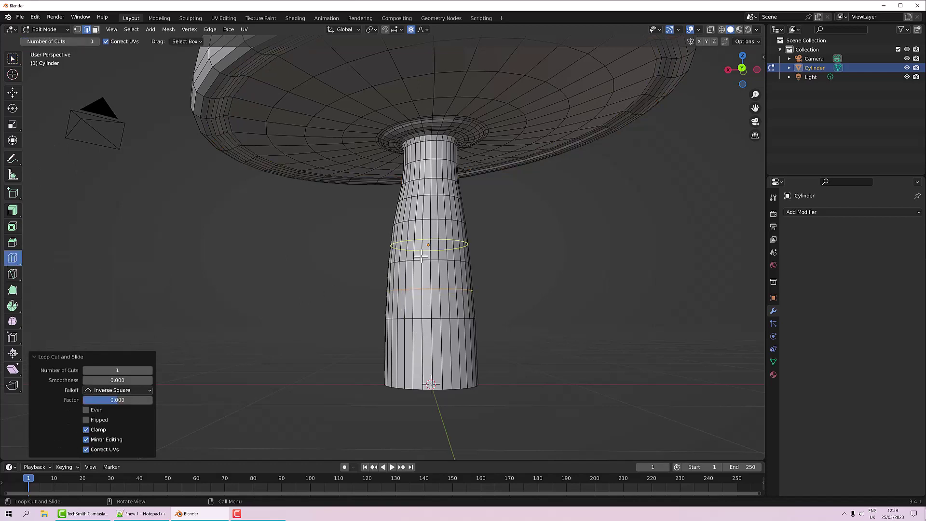
left_click(424, 352)
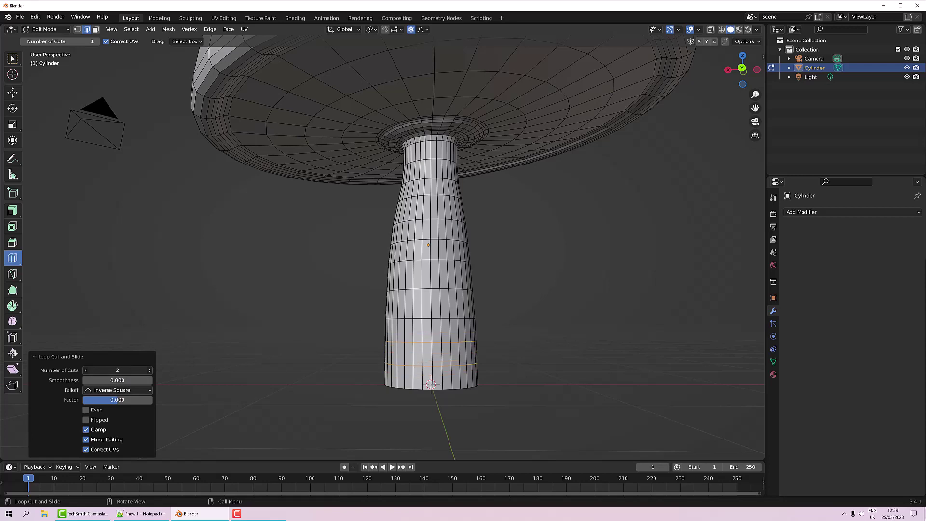
scroll(285, 333, "down", 3)
middle_click_drag(285, 332, 376, 331)
middle_click_drag(488, 277, 355, 263)
scroll(345, 263, "down", 3)
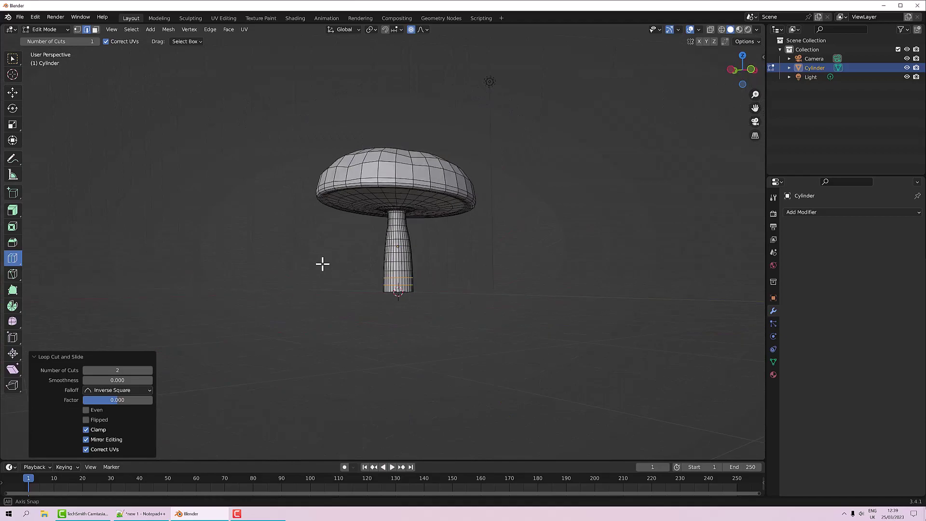
Select the edge loop around the cap's lower outer rim and mark it as a UV seam
scroll(333, 261, "up", 2)
middle_click_drag(337, 258, 564, 278)
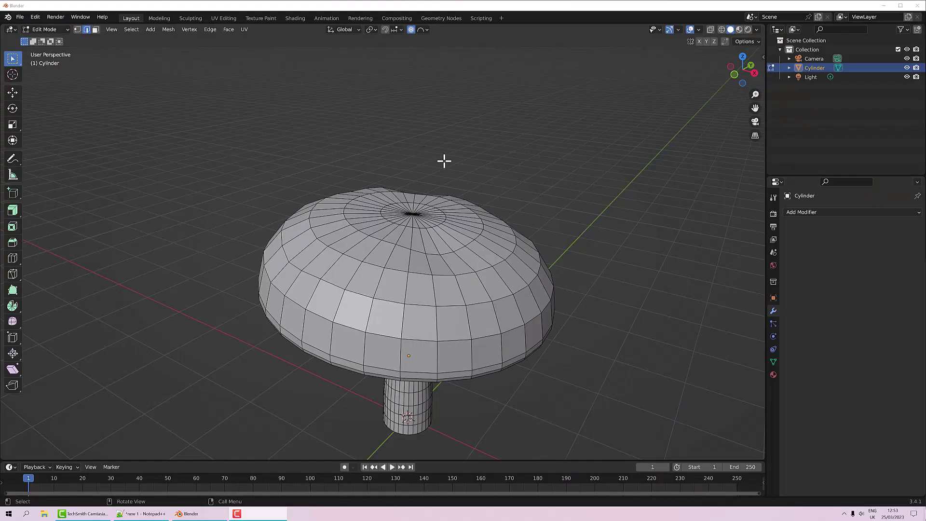
middle_click_drag(444, 161, 463, 106)
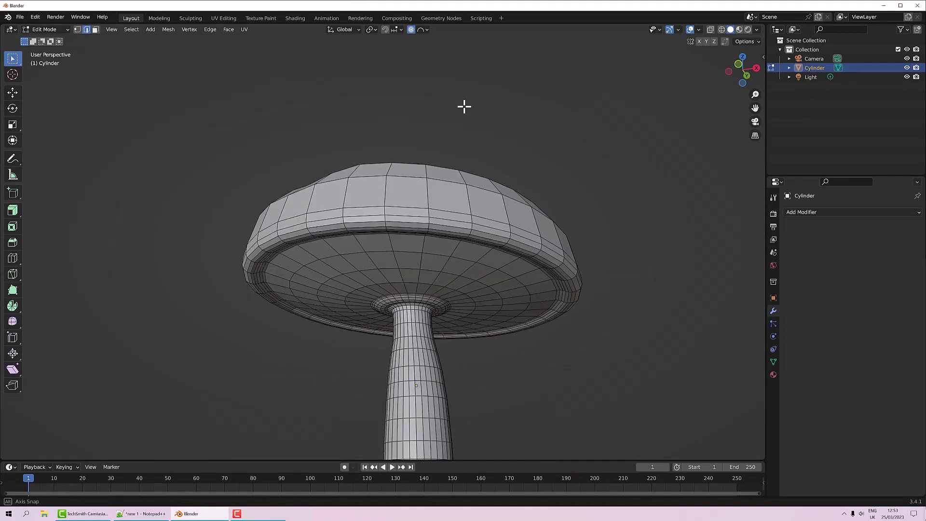
middle_click_drag(463, 149, 471, 133)
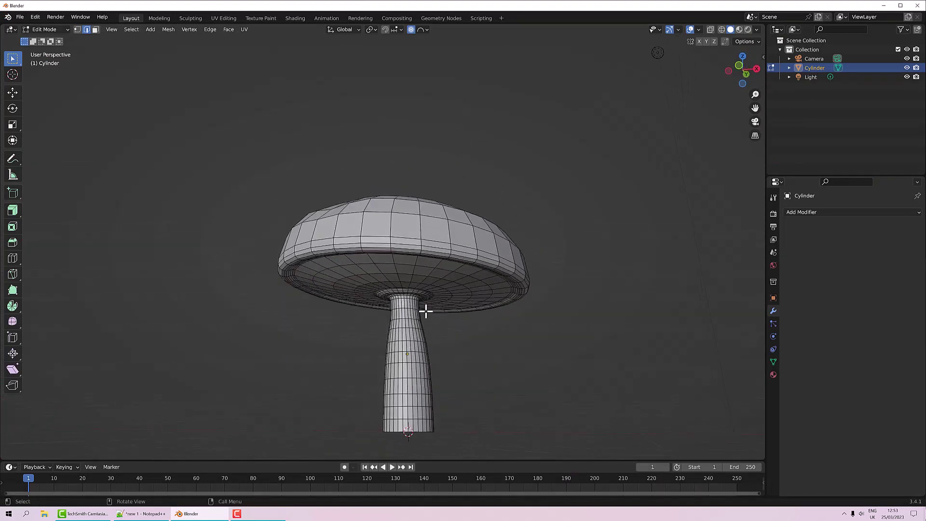
middle_click_drag(384, 238, 389, 233)
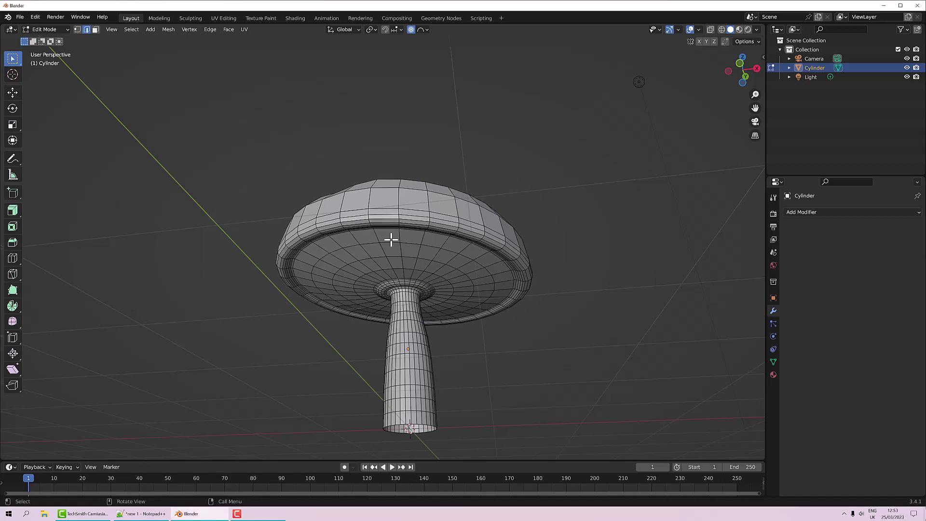
scroll(390, 239, "up", 3)
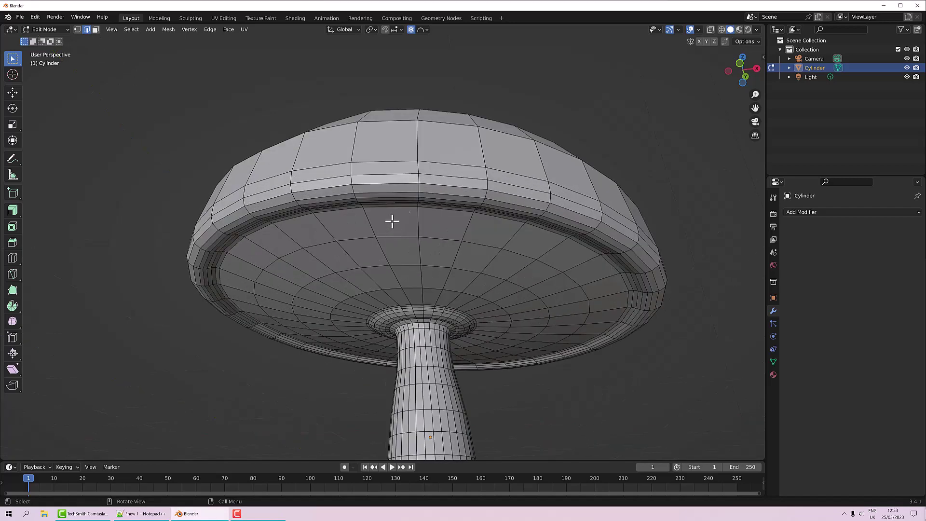
left_click(388, 193, "alt")
right_click(388, 191)
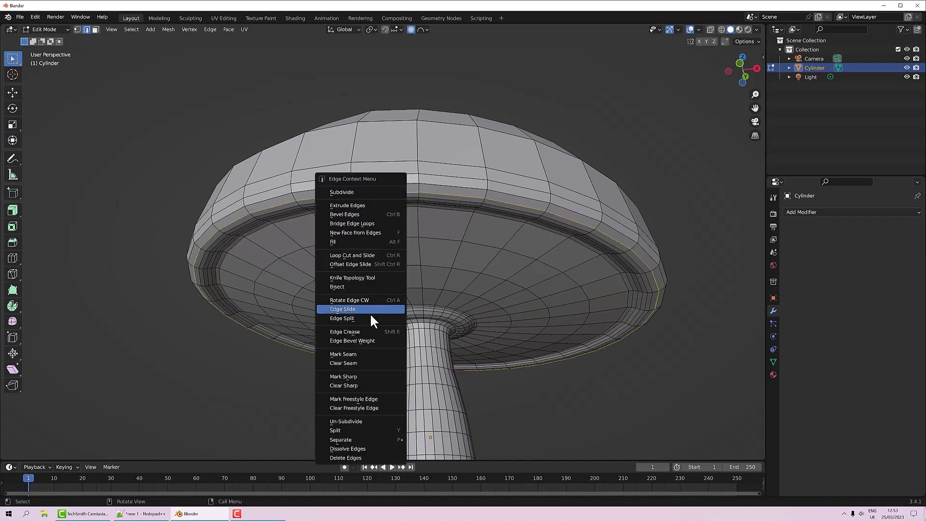
left_click(363, 354)
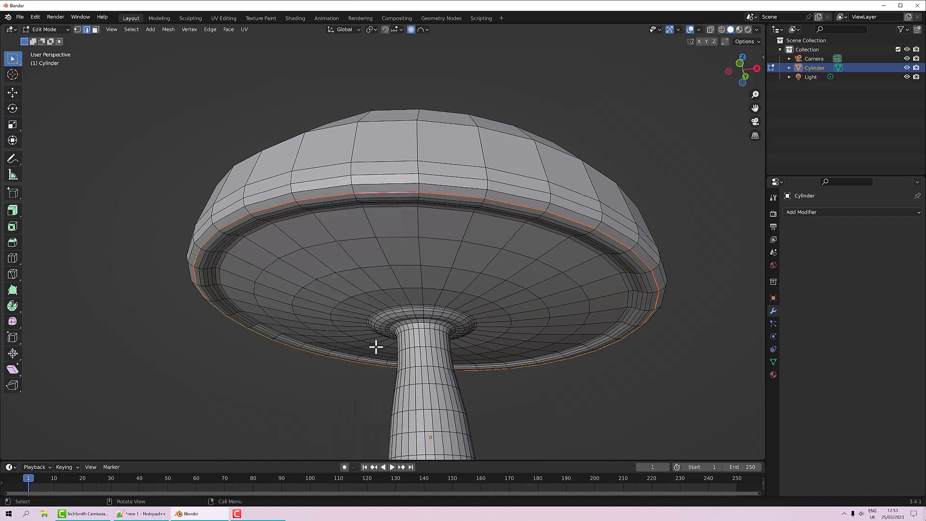
Select the edge loop where the top of the stem meets the collar under the cap and mark it as a seam
left_click(413, 319, "alt")
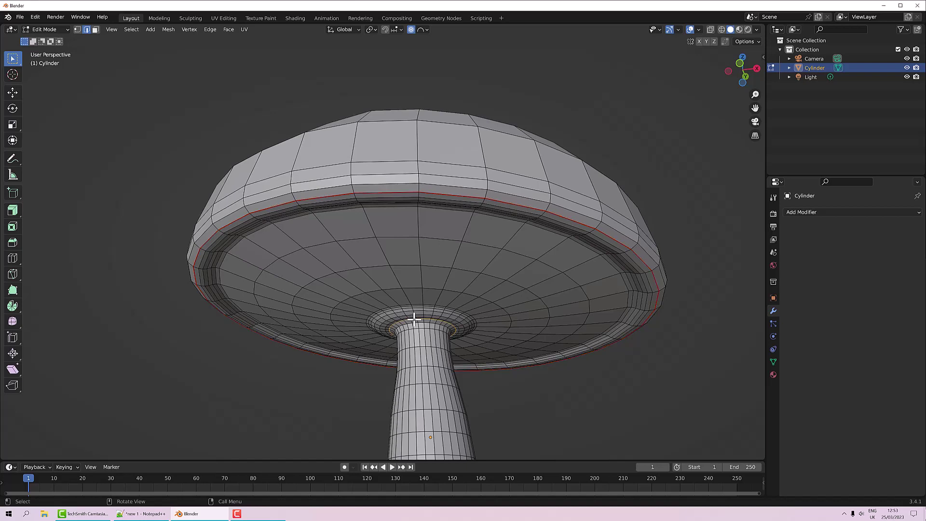
right_click(414, 319)
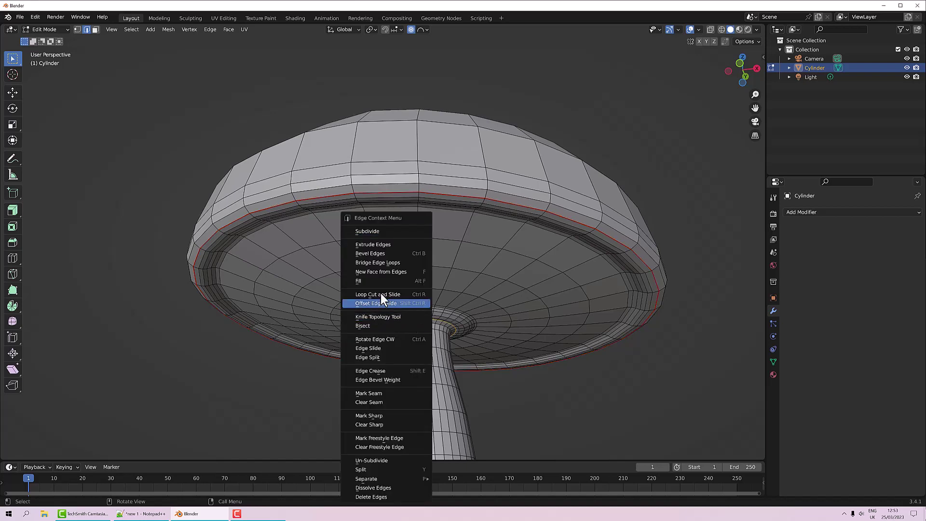
left_click(385, 393)
In the back view, select a vertical run of edges along the stem's height using Shortest Path and mark it as a seam
scroll(445, 342, "down", 4)
middle_click_drag(444, 335, 474, 367)
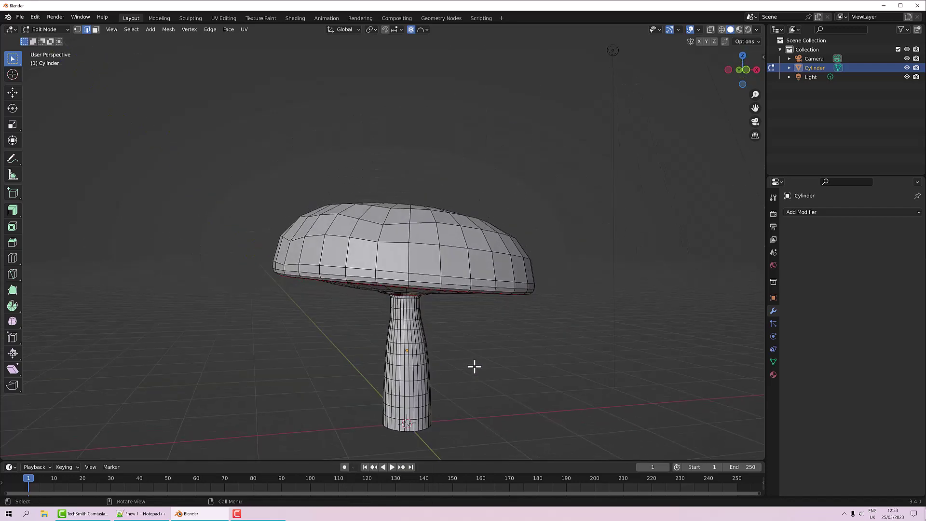
key("grave")
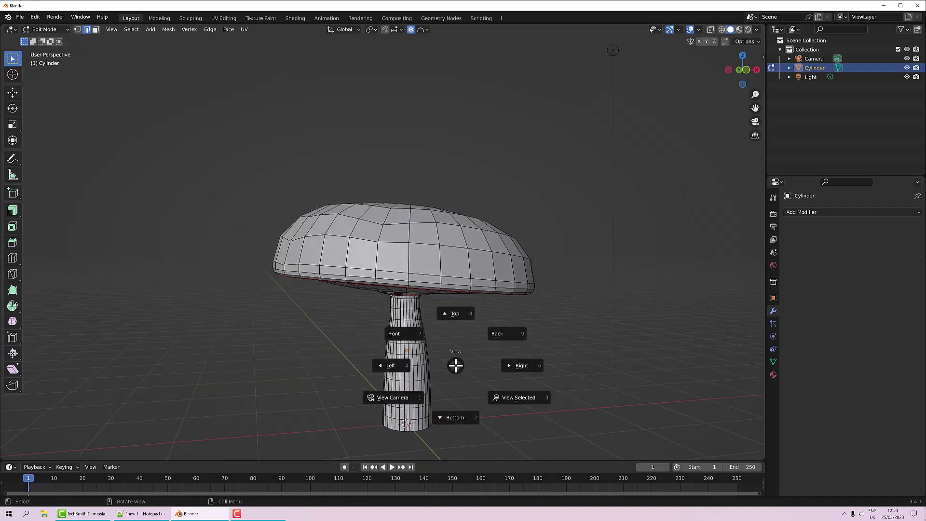
left_click(497, 340)
scroll(425, 318, "up", 3)
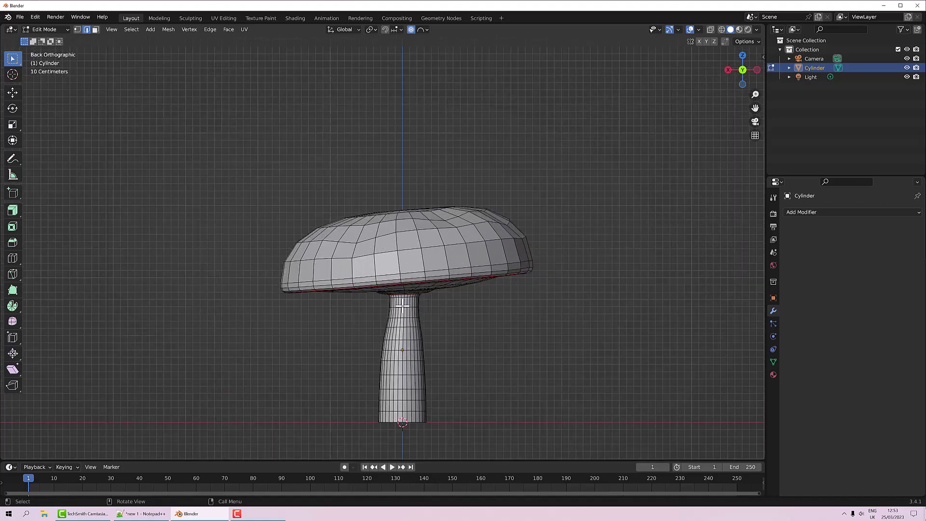
scroll(420, 323, "up", 2)
middle_click_drag(458, 334, 410, 232, "shift")
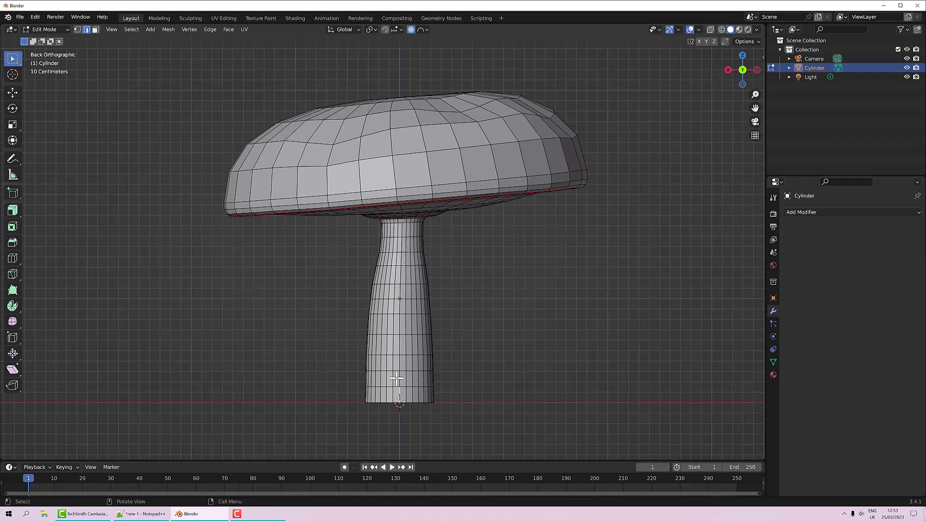
left_click(134, 29)
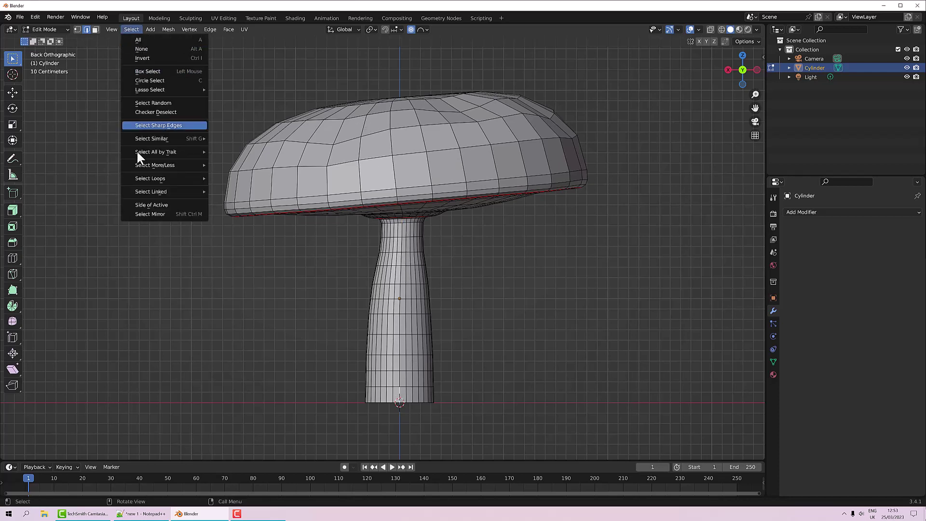
mouse_move(209, 191)
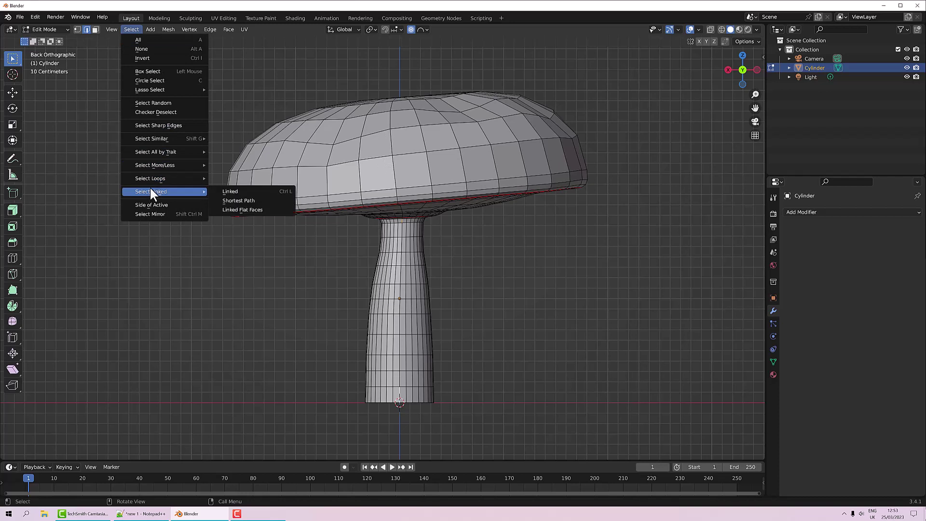
left_click(242, 200)
right_click(358, 293)
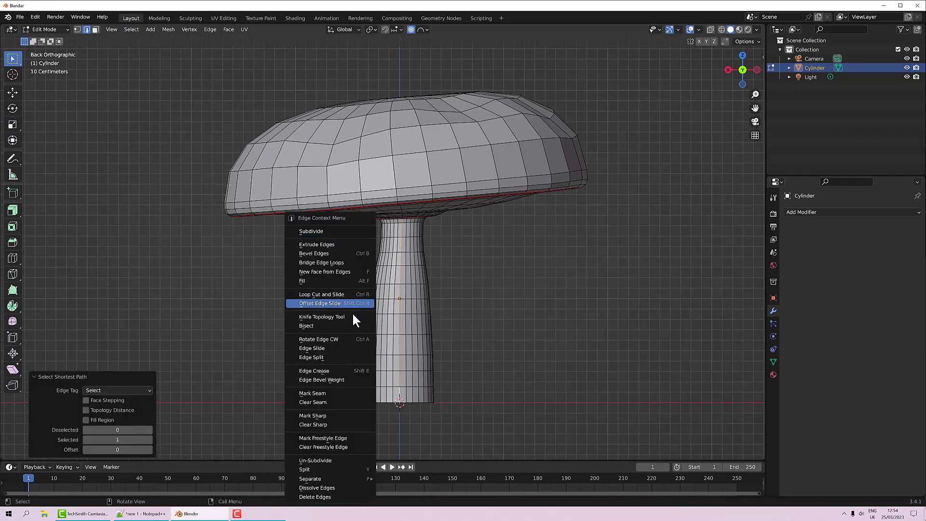
left_click(336, 391)
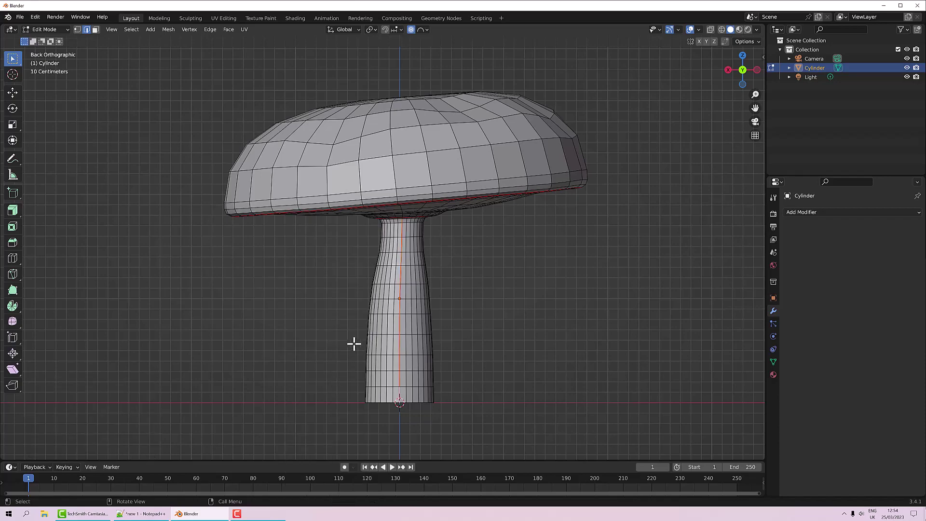
Switch to the UV Editing workspace, select the whole mushroom mesh and unwrap it along the marked seams
scroll(350, 338, "up", 2)
middle_click_drag(351, 338, 311, 38)
left_click(224, 18)
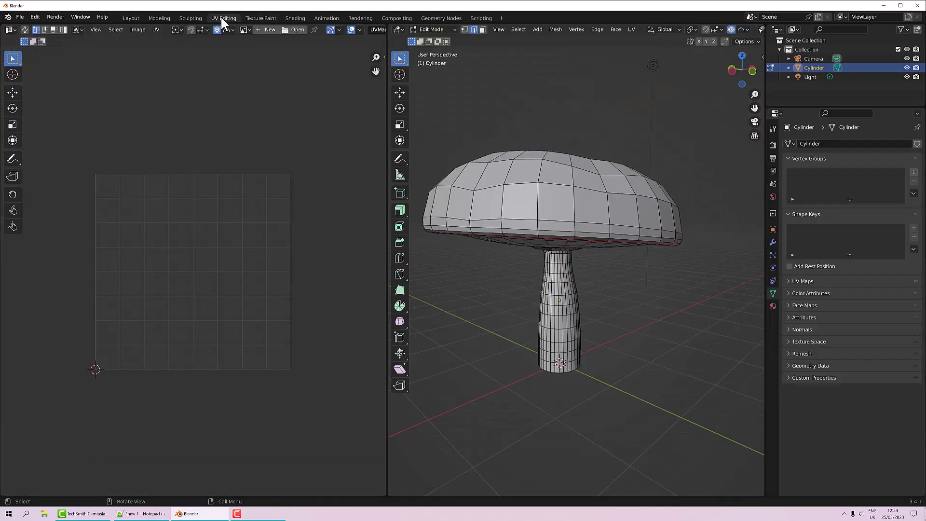
key("a")
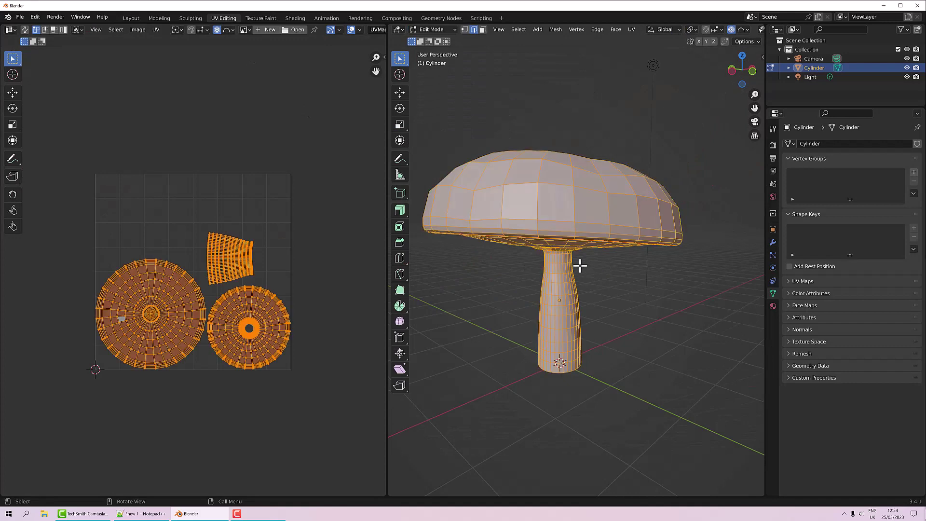
right_click(242, 218)
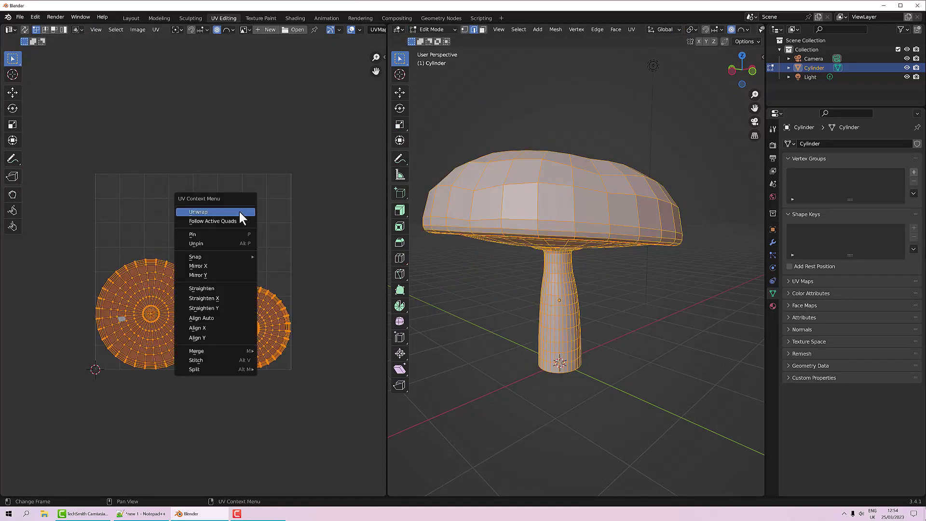
left_click(240, 212)
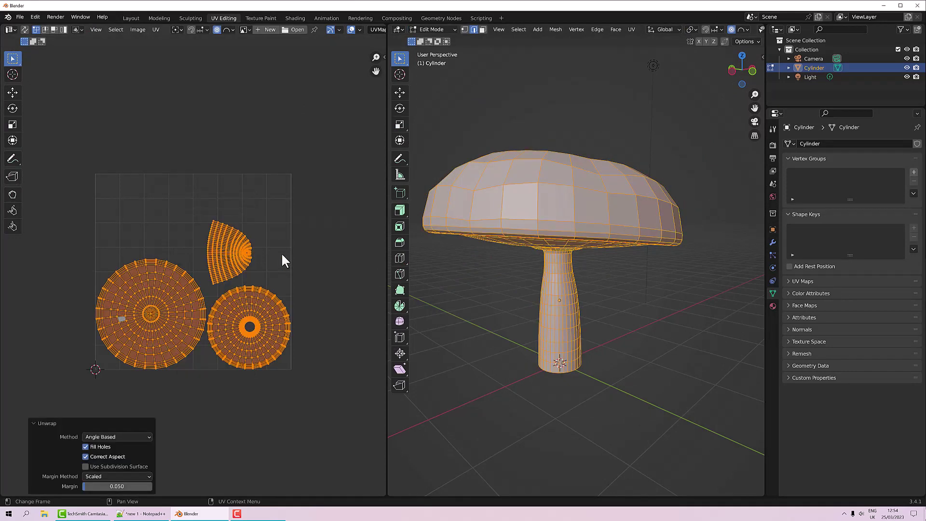
Mark the short unmarked edge at the very top of the stem as a seam, joining the vertical seam to the loop under the cap
middle_click_drag(251, 252, 312, 241, "ctrl")
scroll(315, 251, "right", 5, "ctrl")
scroll(317, 260, "up", 3)
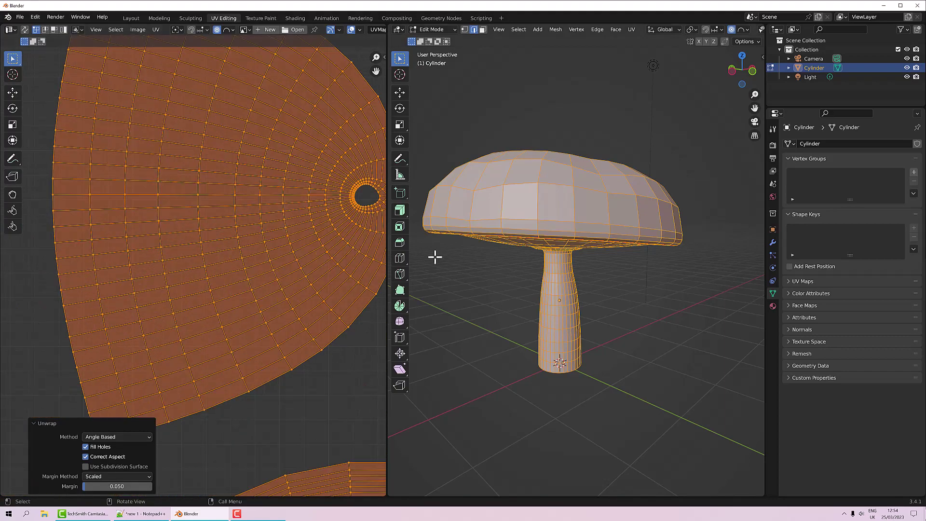
scroll(581, 269, "up", 1)
middle_click_drag(580, 270, 419, 258)
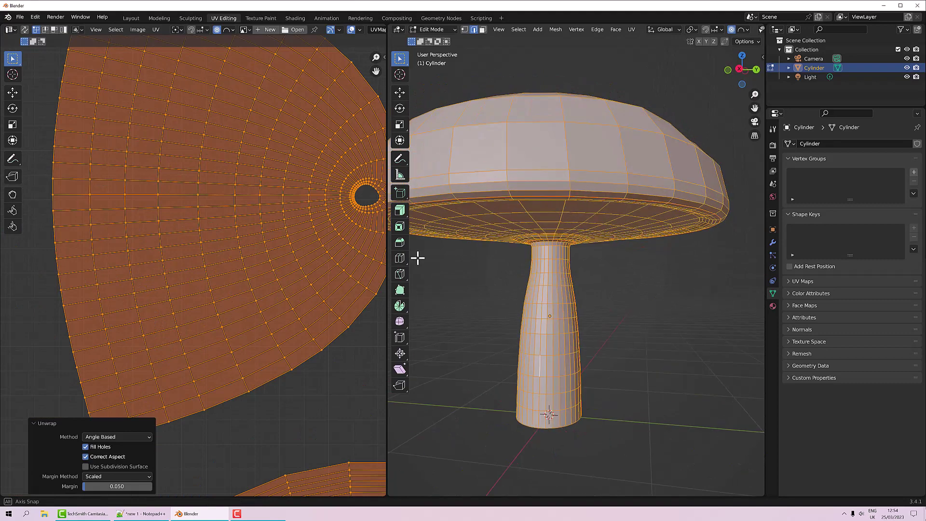
left_click(602, 313)
middle_click_drag(603, 318, 570, 200)
scroll(593, 264, "up", 4)
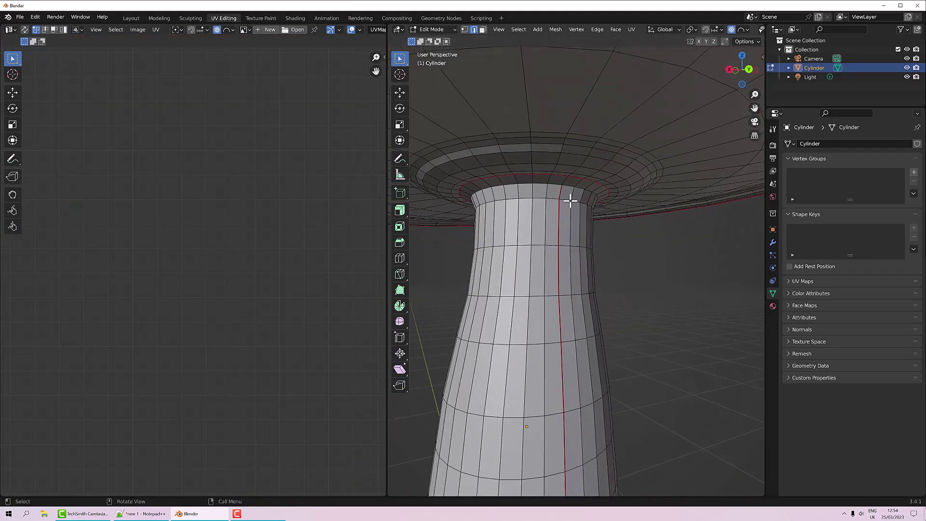
right_click(563, 178)
left_click(538, 316)
scroll(602, 287, "down", 2)
Select the entire mesh and unwrap it again using the completed stem seam
key("a")
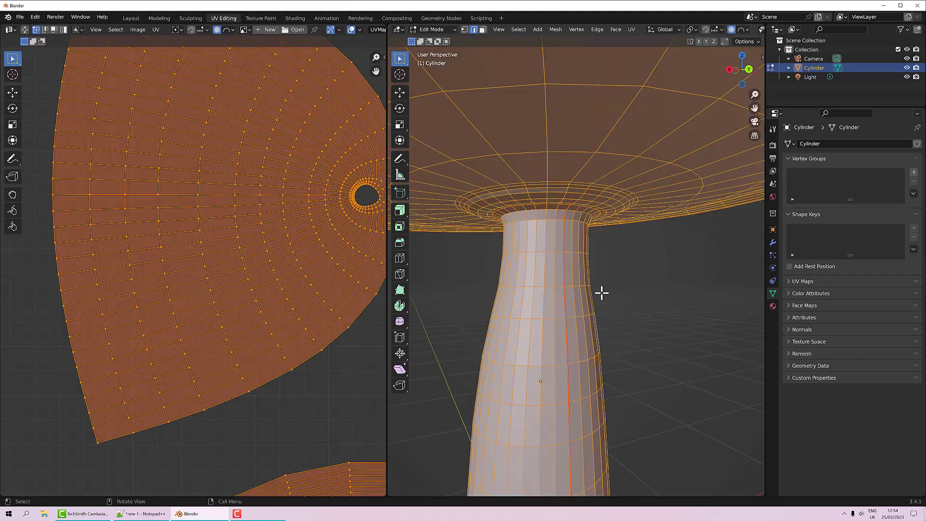
right_click(602, 291)
right_click(260, 282)
left_click(259, 284)
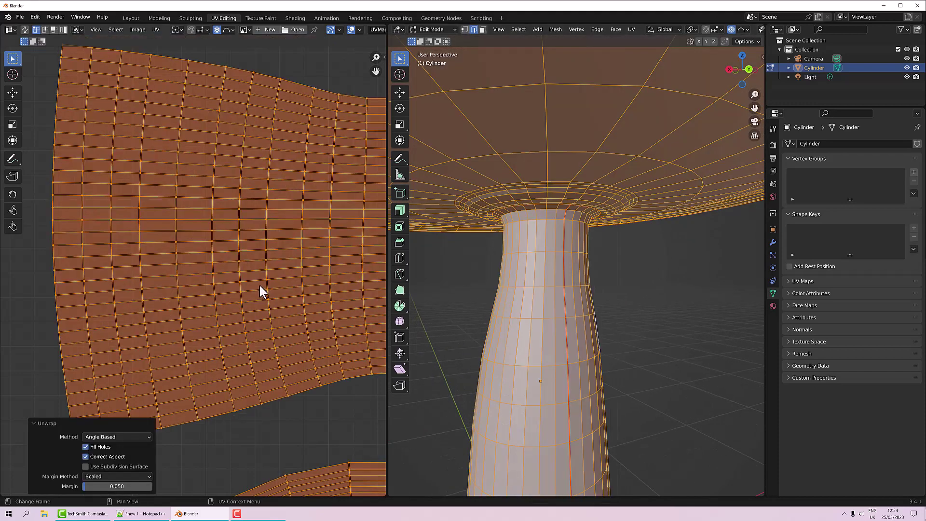
scroll(256, 289, "down", 4)
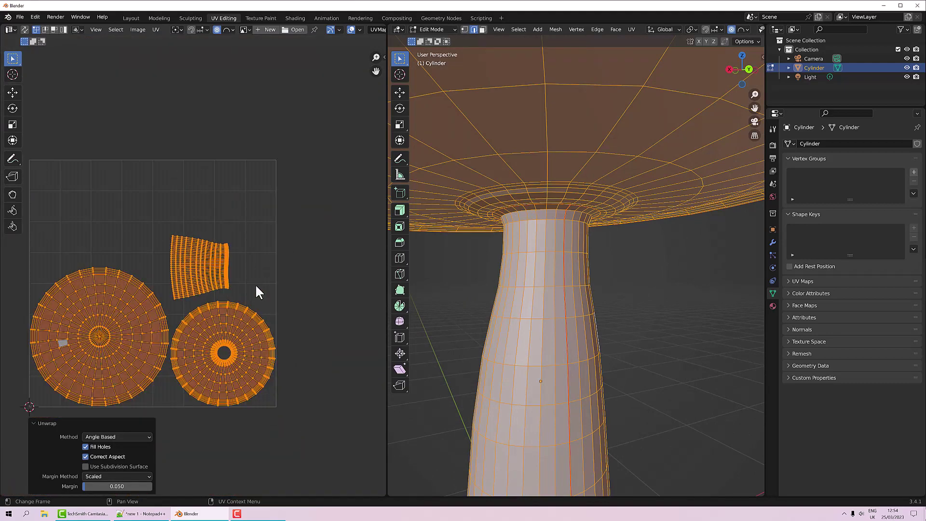
scroll(529, 286, "down", 8)
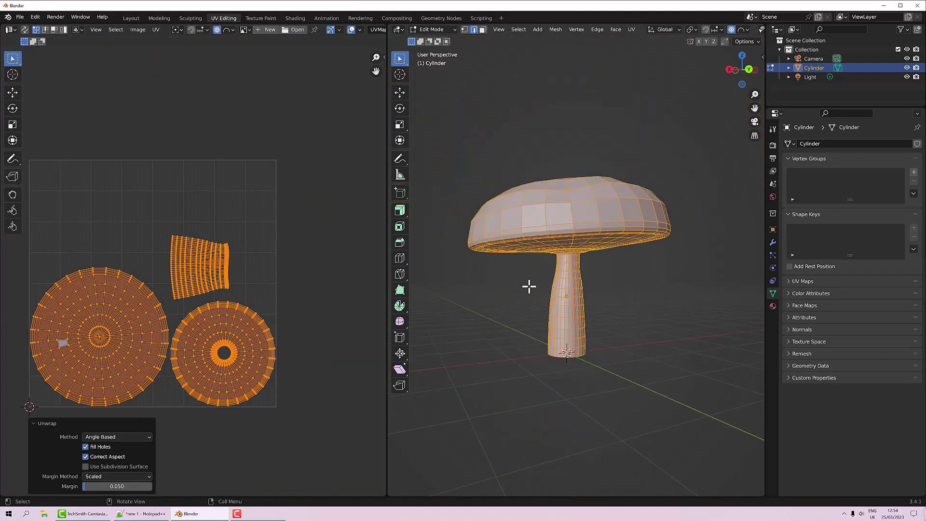
Return to the Layout workspace in Object Mode and apply Shade Auto Smooth to the mushroom
middle_click_drag(529, 287, 575, 292)
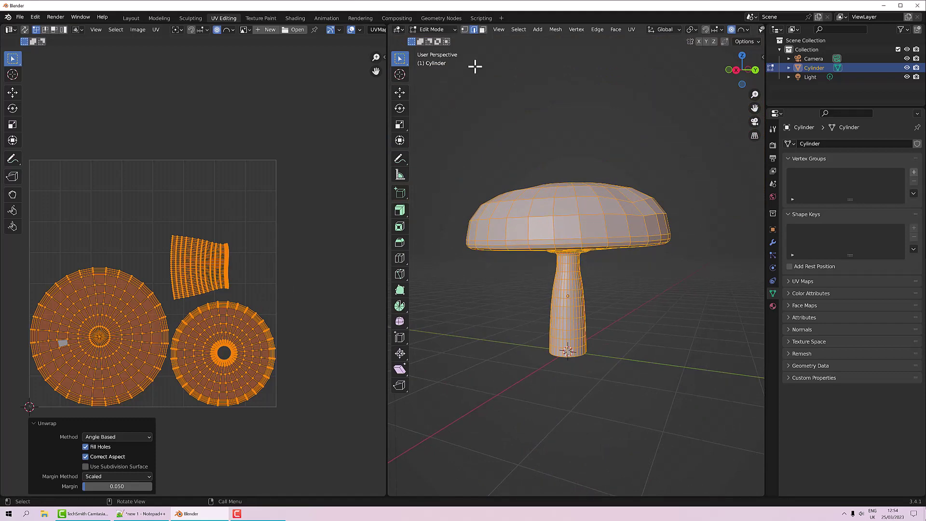
left_click(131, 18)
middle_click_drag(400, 147, 425, 197)
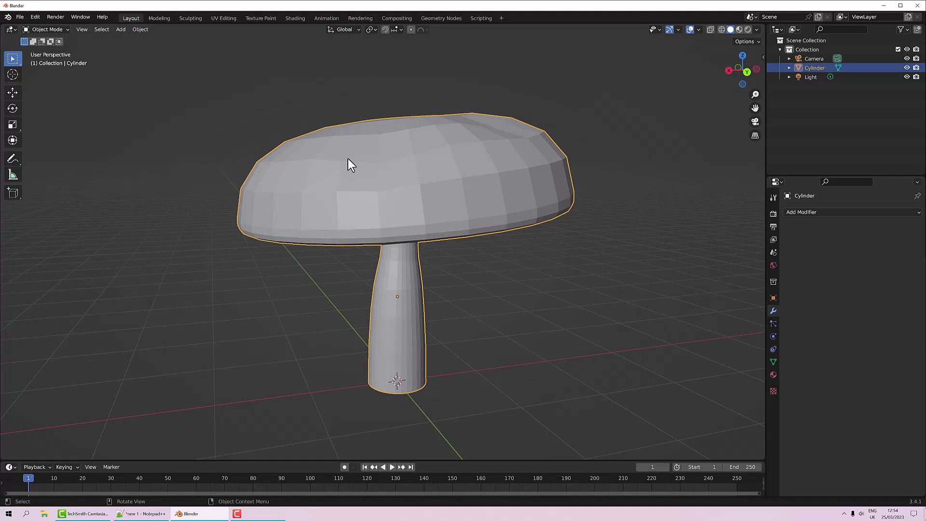
middle_click_drag(348, 158, 386, 169)
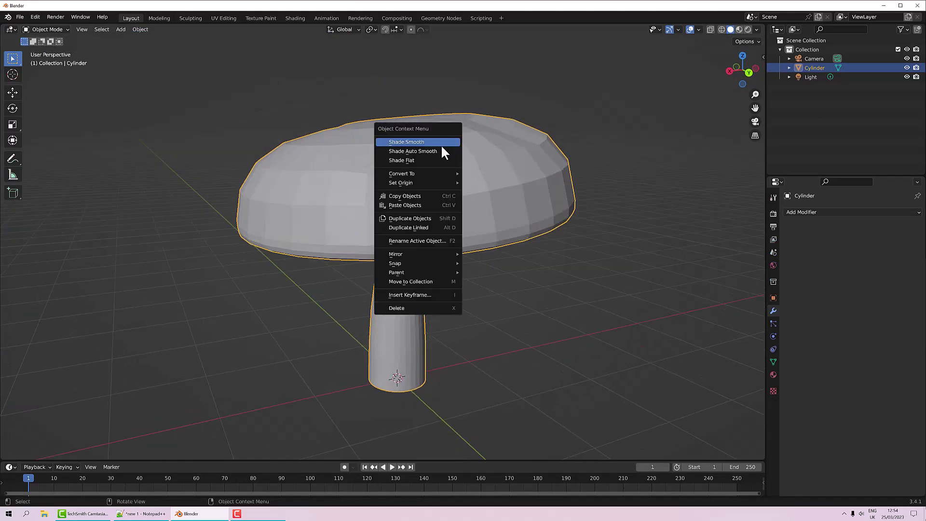
left_click(433, 150)
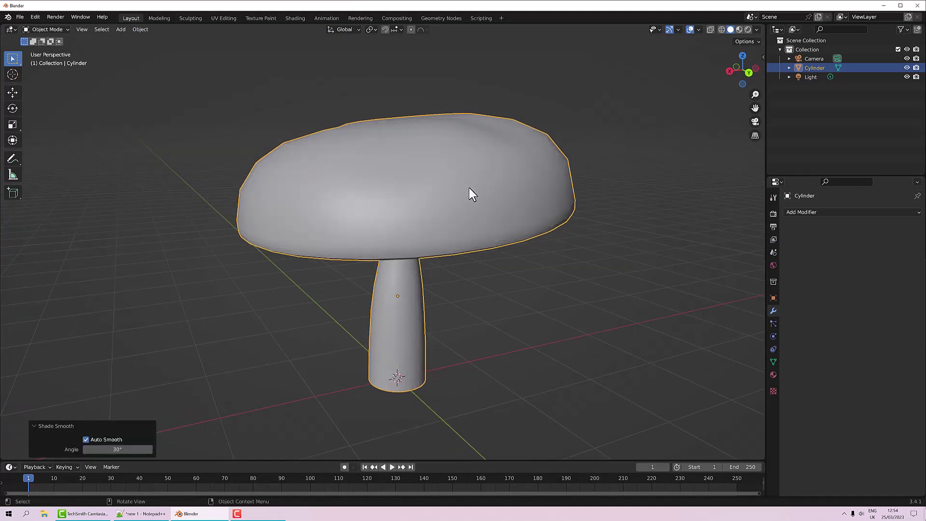
Rename the Cylinder object to "Mushroom"
middle_click_drag(469, 188, 444, 162)
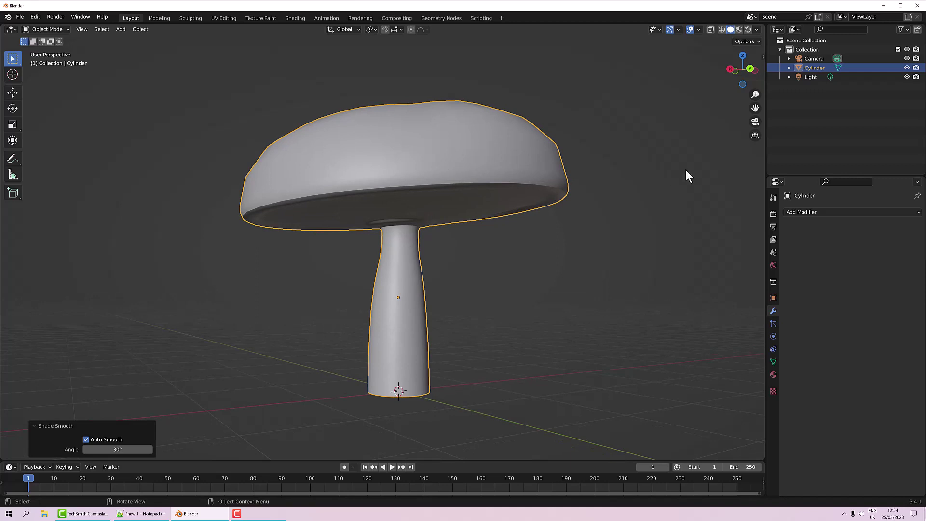
double_click(814, 68)
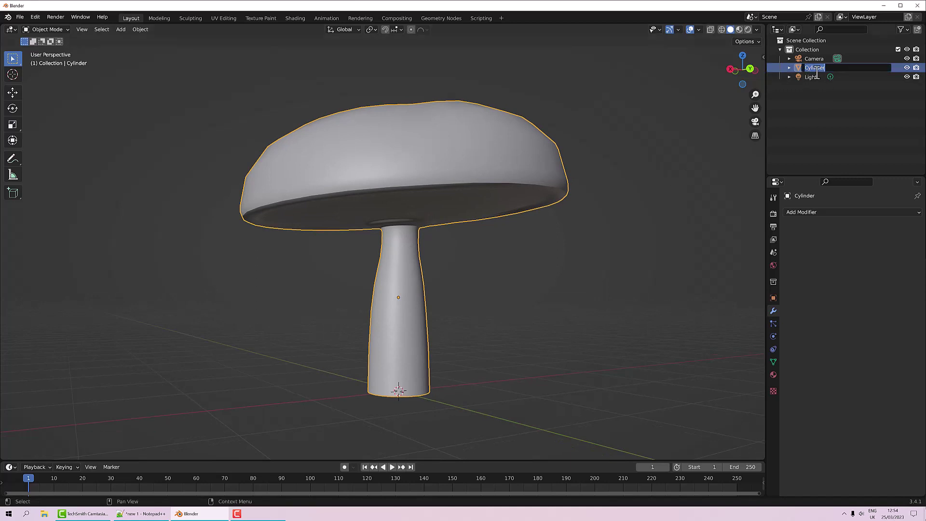
type("Mushroom")
key("Return")
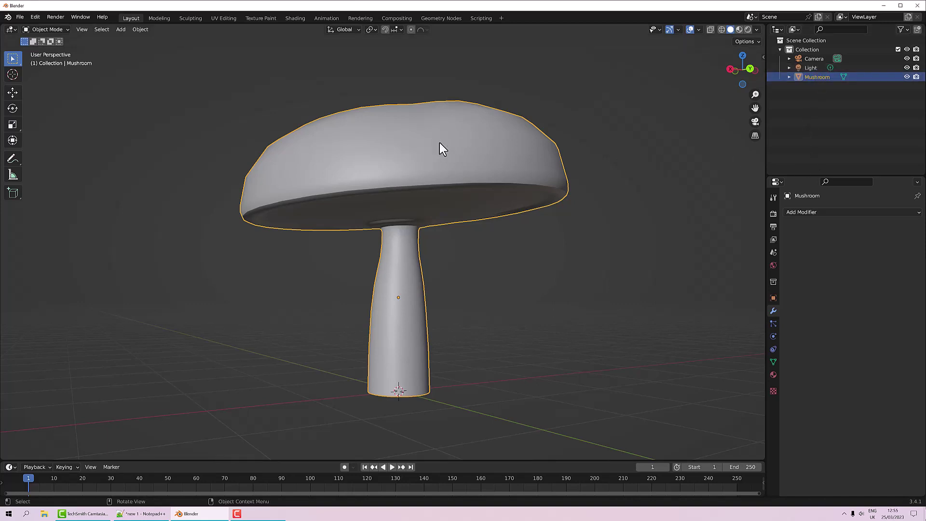
Duplicate the mushroom in place and hide every object except the duplicate
key("shift+d")
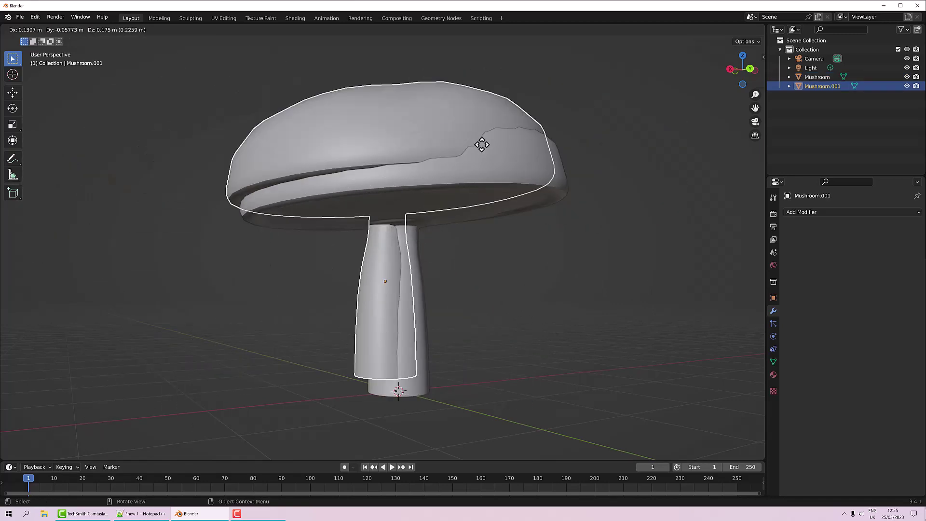
right_click(479, 105)
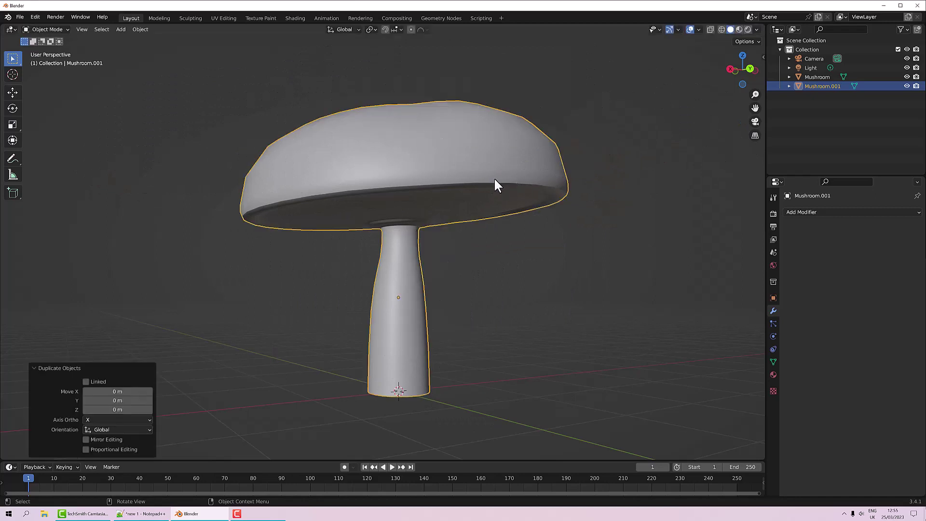
key("shift")
key("shift+h")
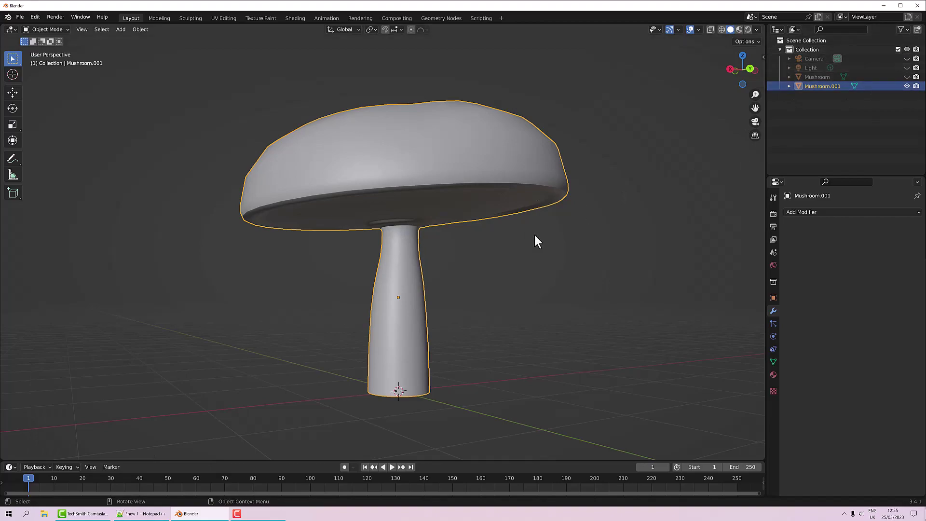
middle_click_drag(534, 236, 558, 233)
In Edit Mode, scale the duplicate's whole mesh down horizontally with Z locked to narrow the cap and stem, and clear the selection
key("Tab")
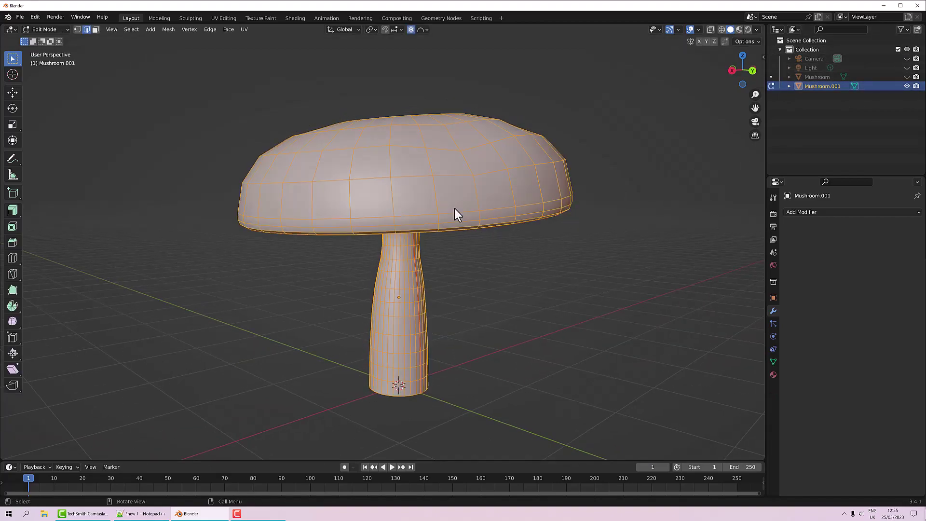
middle_click_drag(454, 211, 453, 327)
scroll(497, 235, "down", 2)
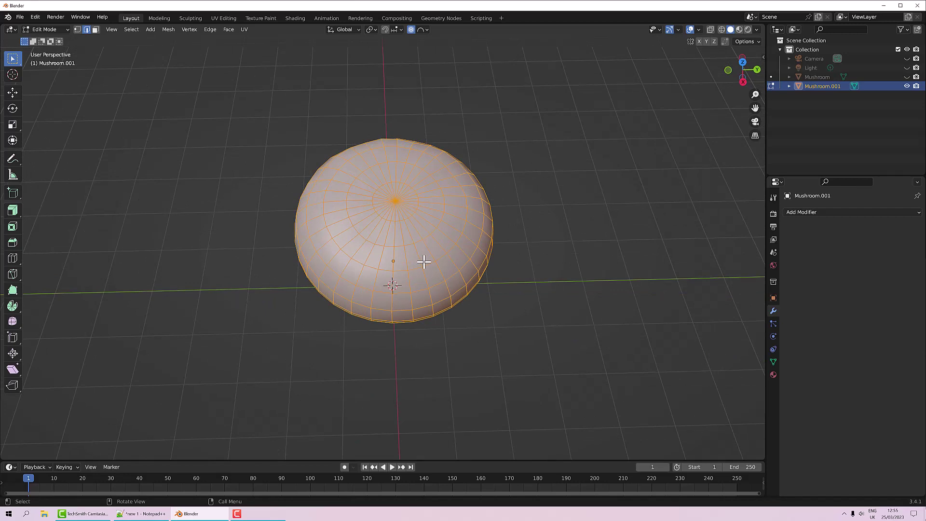
key("s")
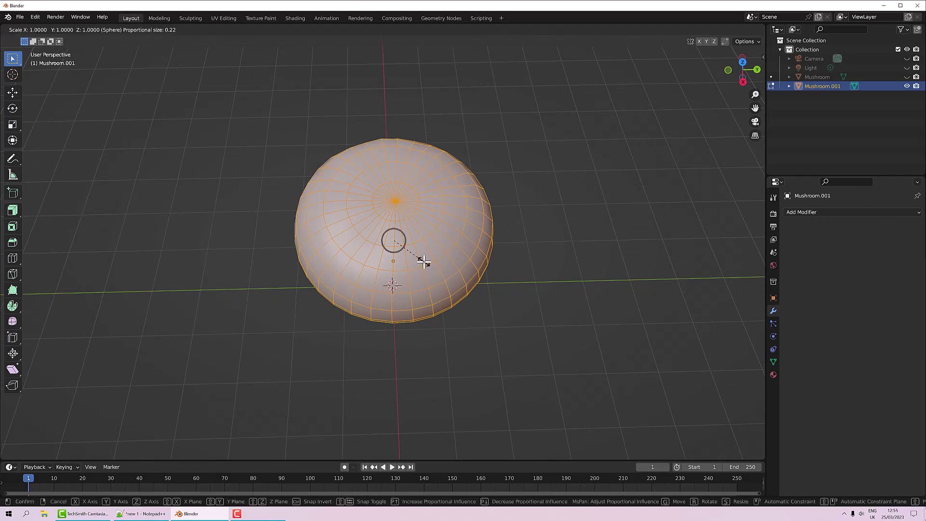
key("shift+z")
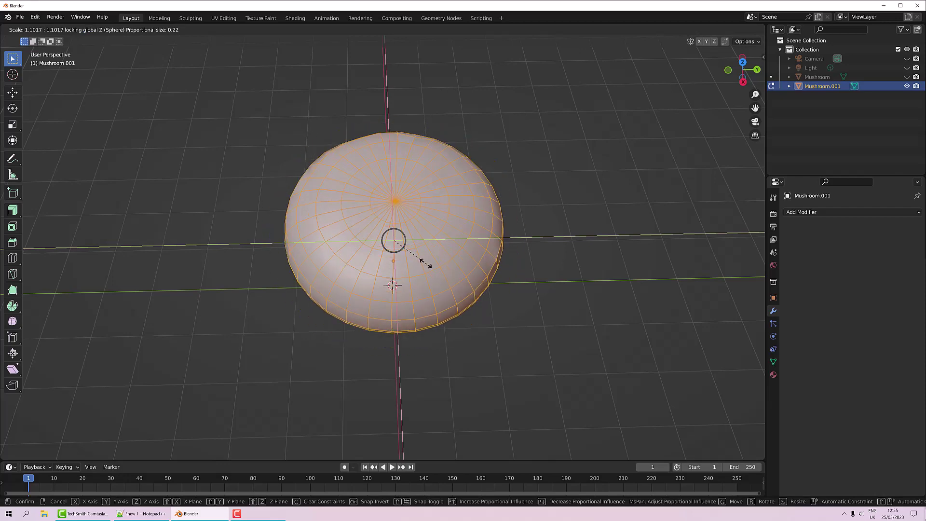
left_click(403, 250)
middle_click_drag(443, 262, 459, 205)
left_click(473, 211)
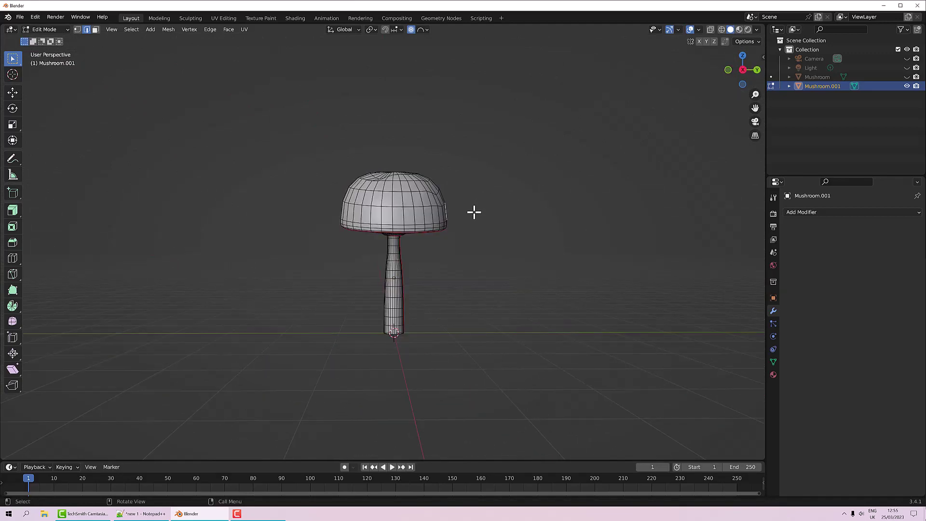
Select the entire cap through the mesh and raise it about 0.45 m along Z with proportional size about 0.62 m, stretching the upper stem
left_click(411, 29)
key("alt+z")
scroll(431, 278, "up", 2)
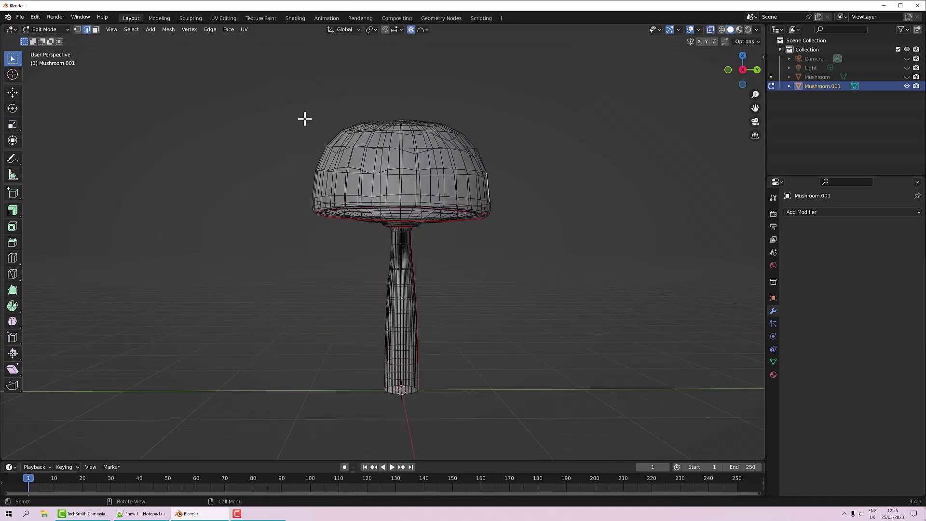
left_click_drag(258, 88, 538, 238)
middle_click_drag(533, 234, 500, 227)
key("g")
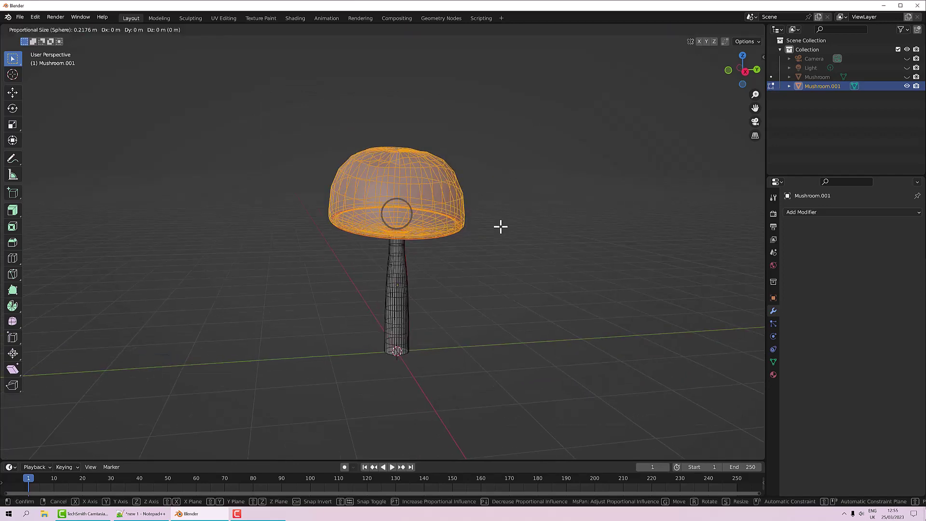
key("z")
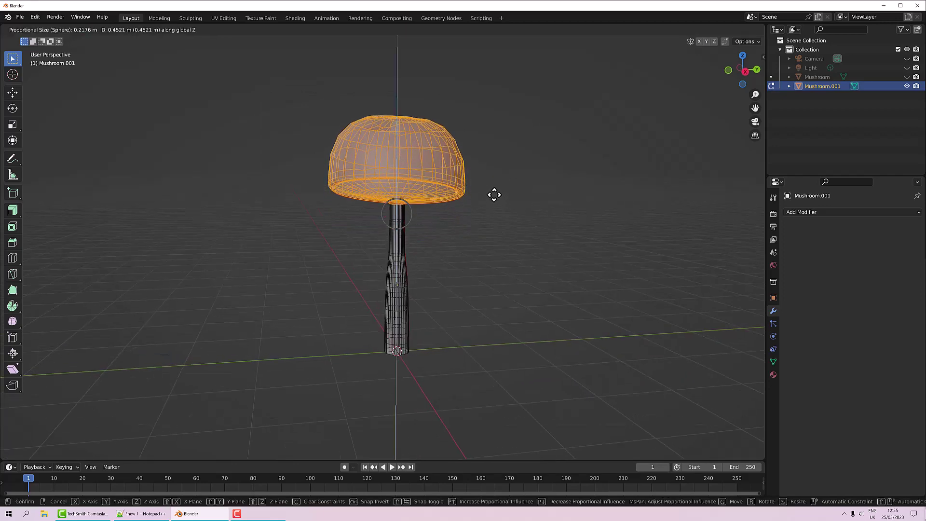
scroll(494, 195, "down", 9)
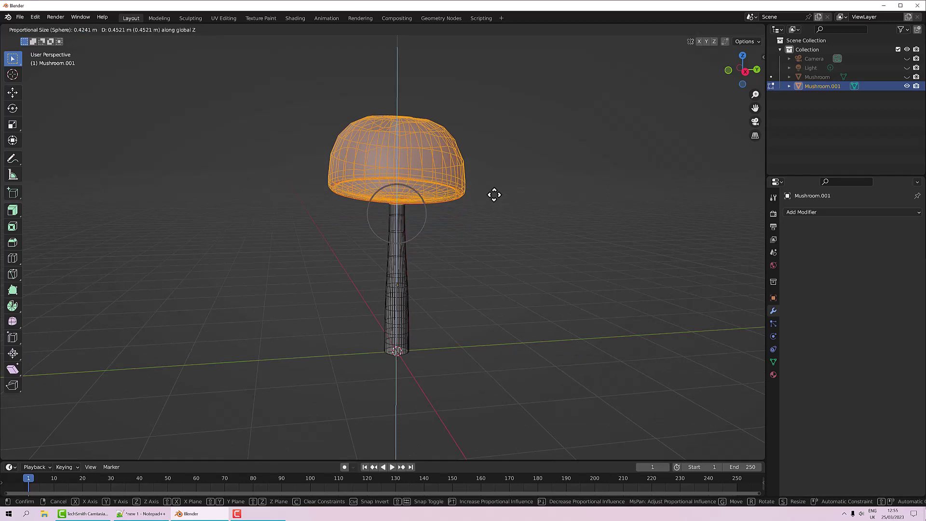
scroll(493, 195, "down", 3)
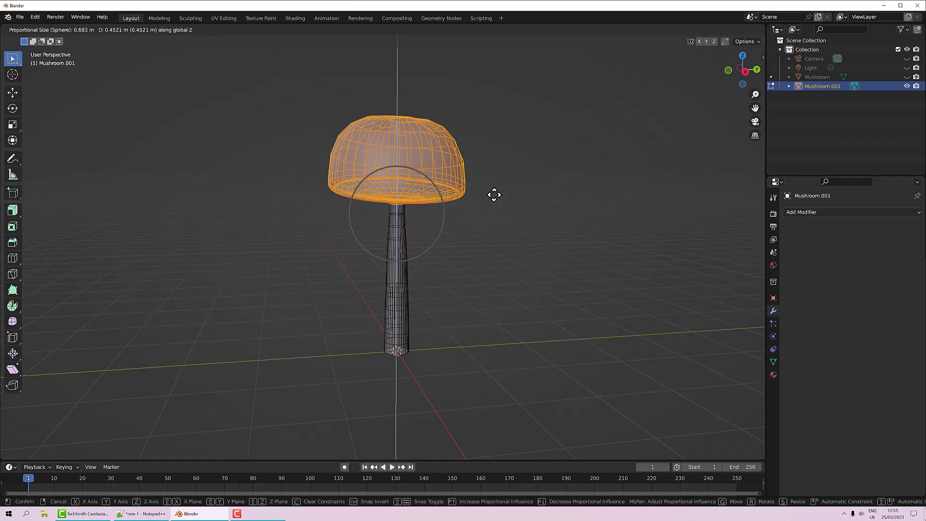
scroll(494, 195, "up", 1)
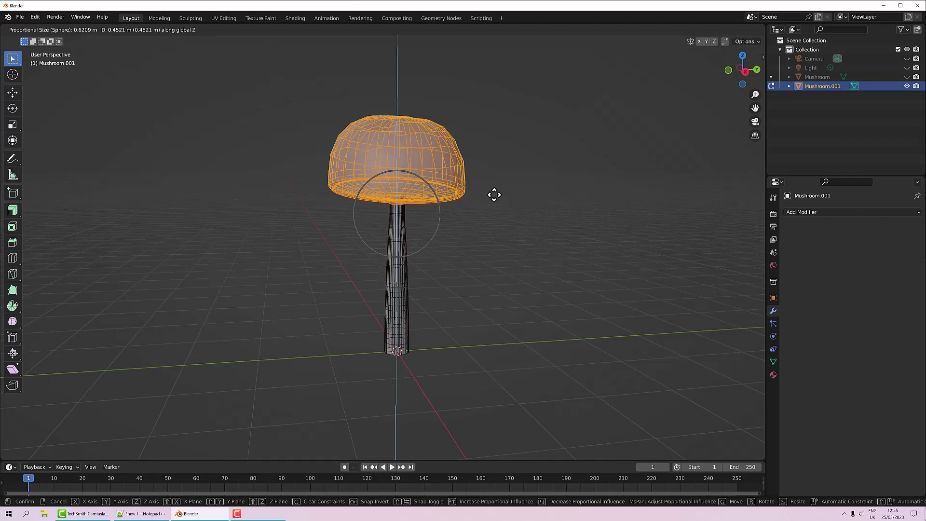
left_click(493, 192)
middle_click_drag(493, 191, 580, 198)
key("alt+a")
mouse_move(479, 182)
middle_mouse_down()
mouse_move(519, 164)
mouse_move(495, 163)
mouse_move(482, 188)
middle_mouse_up()
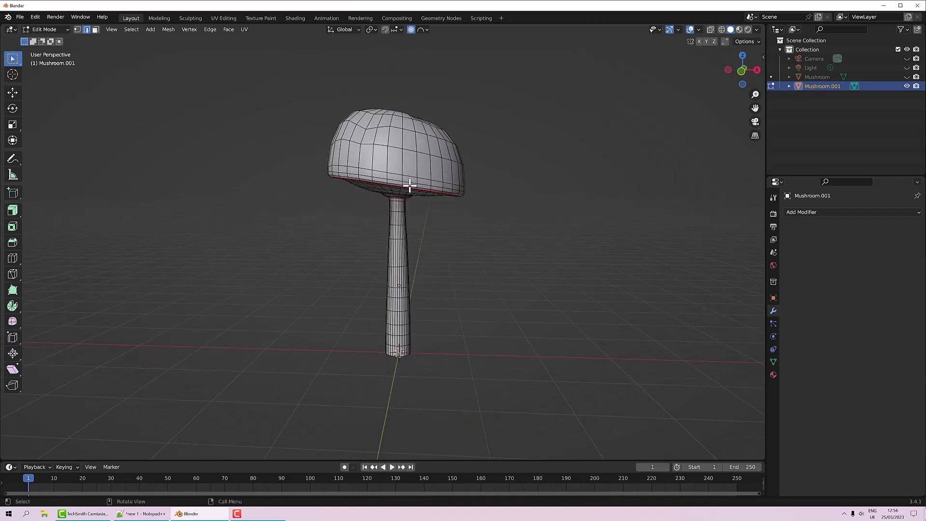
In front view, select the entire cap through the mesh and rotate it about -9.58° with proportional size about 0.42 to level it
key("grave")
left_click(355, 158)
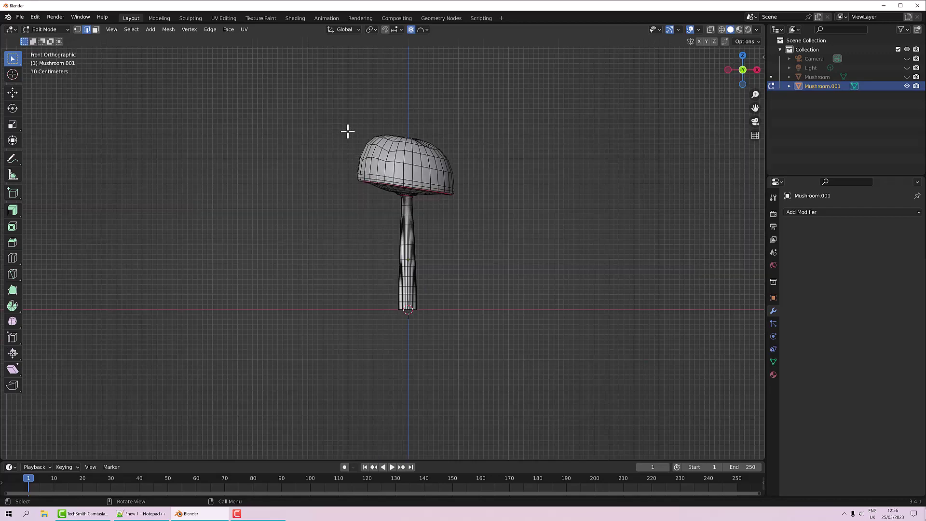
key("alt+z")
scroll(405, 173, "up", 3)
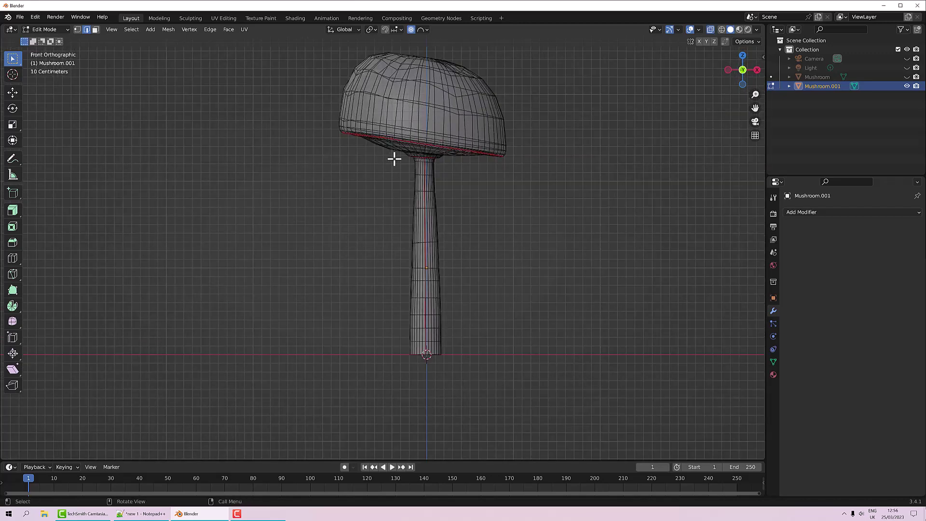
middle_click_drag(394, 159, 391, 209, "shift")
left_click_drag(291, 78, 540, 210)
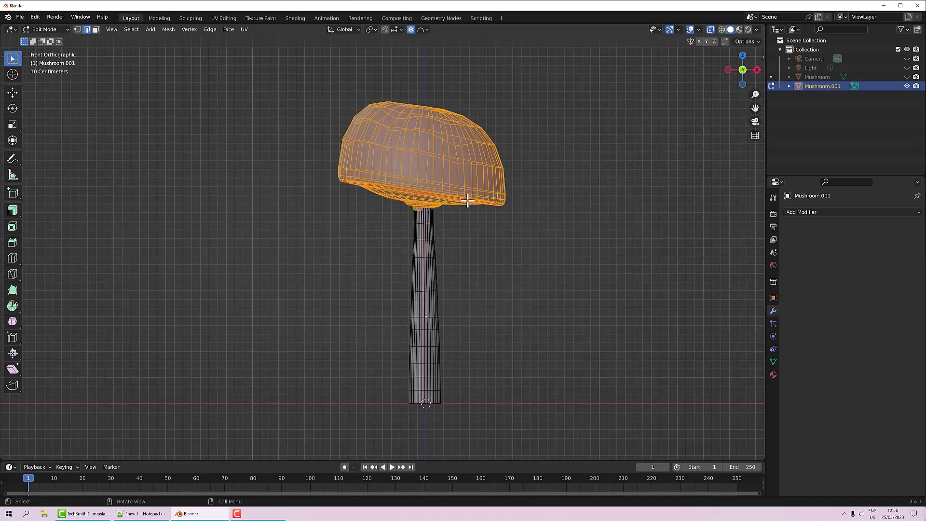
key("r")
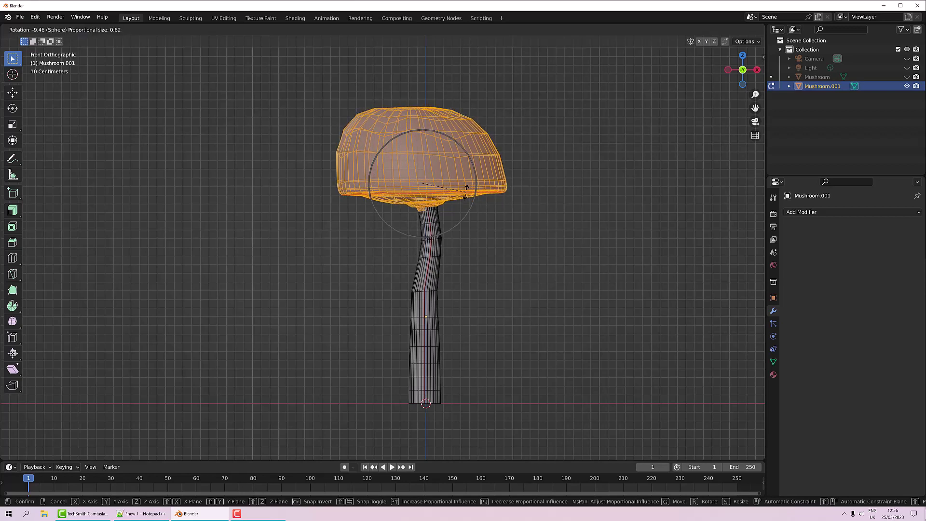
scroll(466, 191, "up", 5)
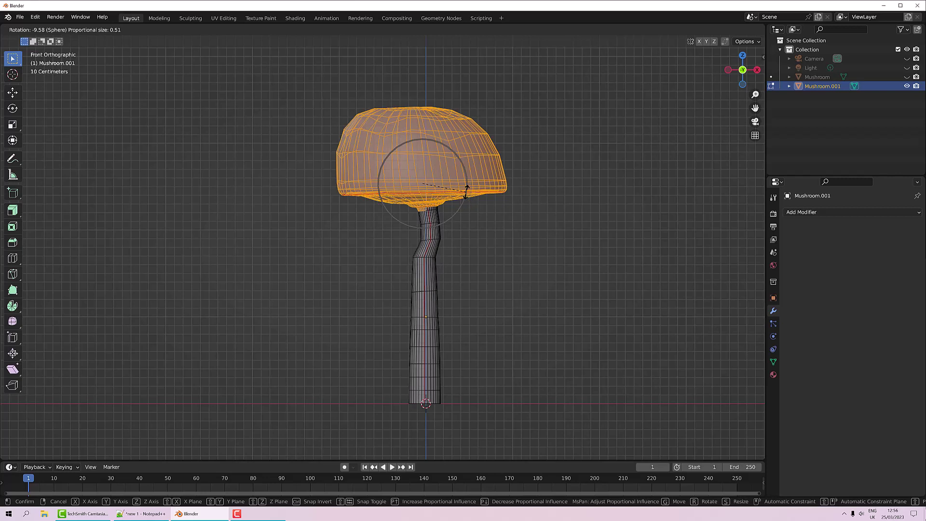
scroll(467, 191, "down", 1)
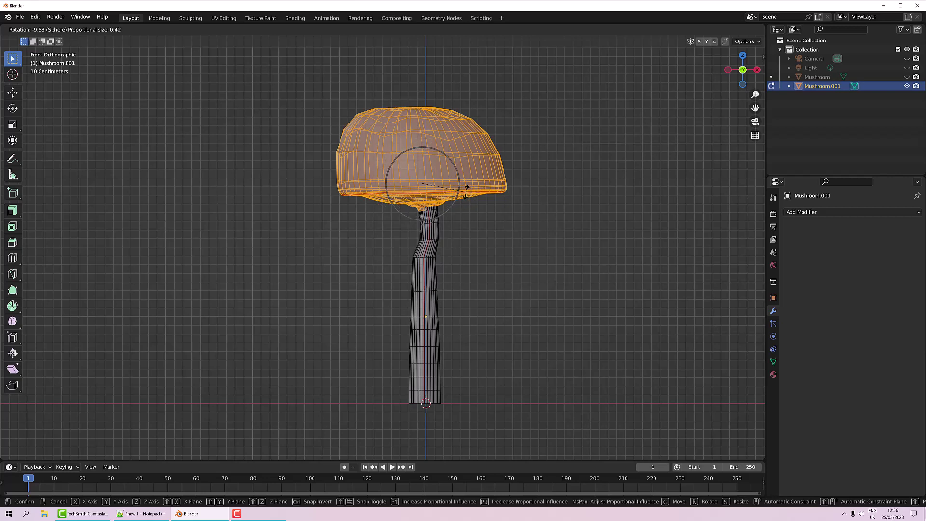
left_click(466, 192)
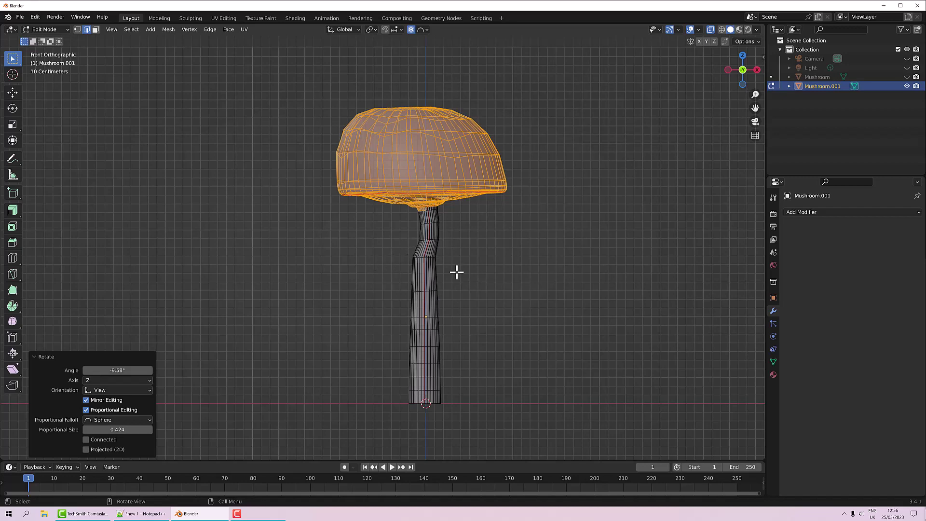
With proportional editing off, move the kinked upper-stem edge loop about 0.035 m in X and -0.069 m in Z to smooth the bend
scroll(420, 260, "up", 2)
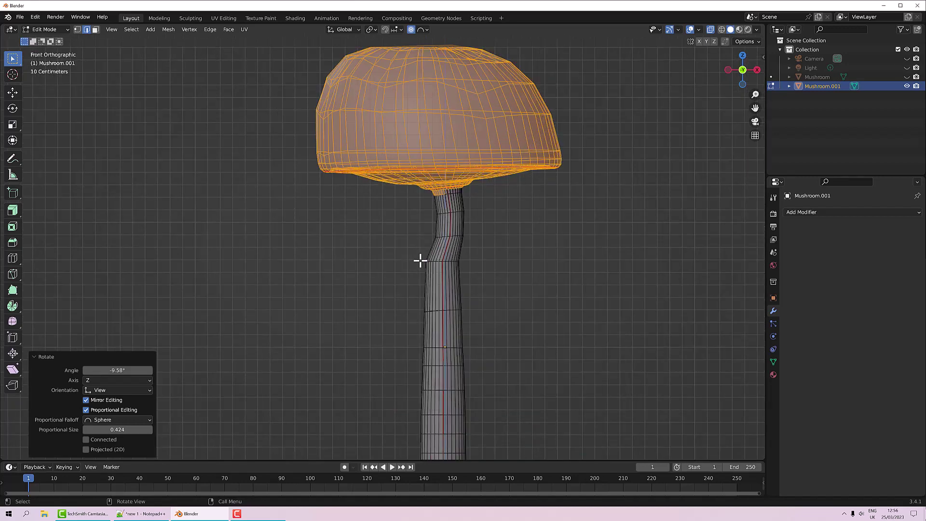
left_click(478, 271, "alt")
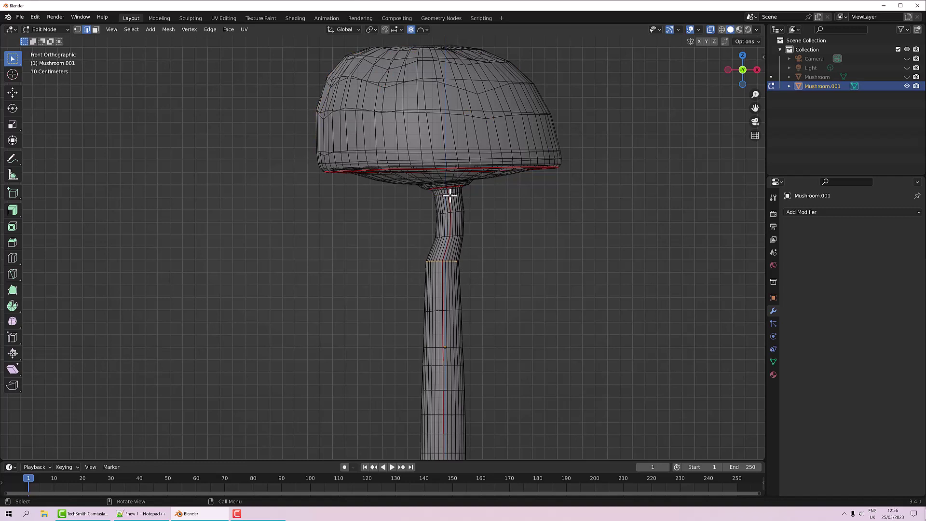
left_click(410, 29)
key("g")
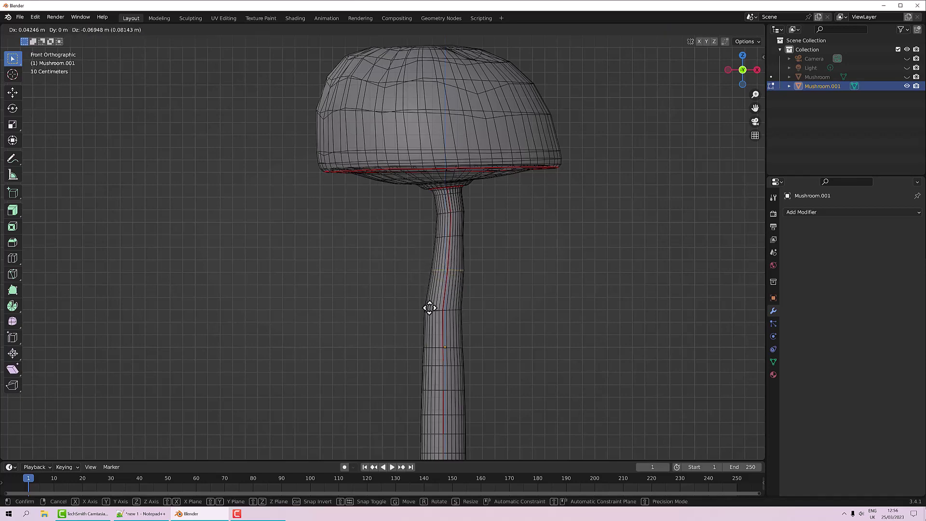
left_click(429, 306)
scroll(435, 304, "down", 3)
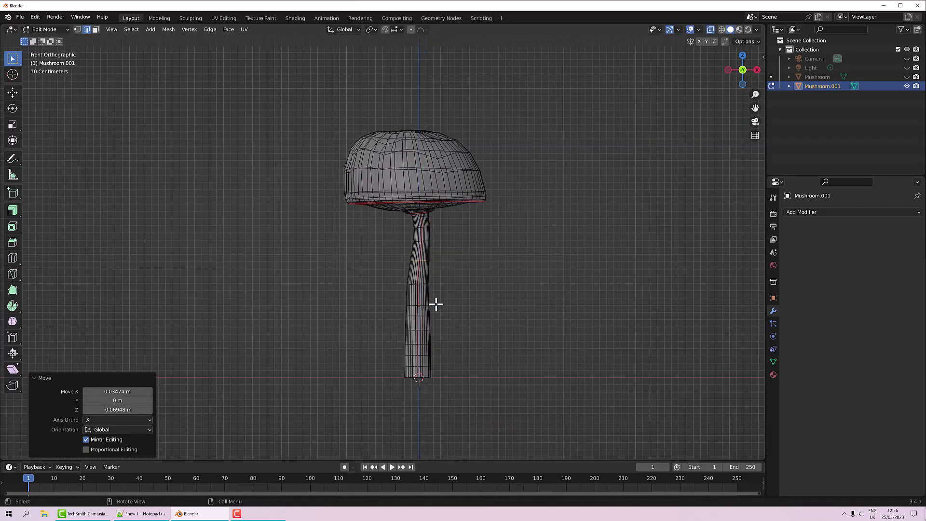
middle_click_drag(435, 304, 468, 315)
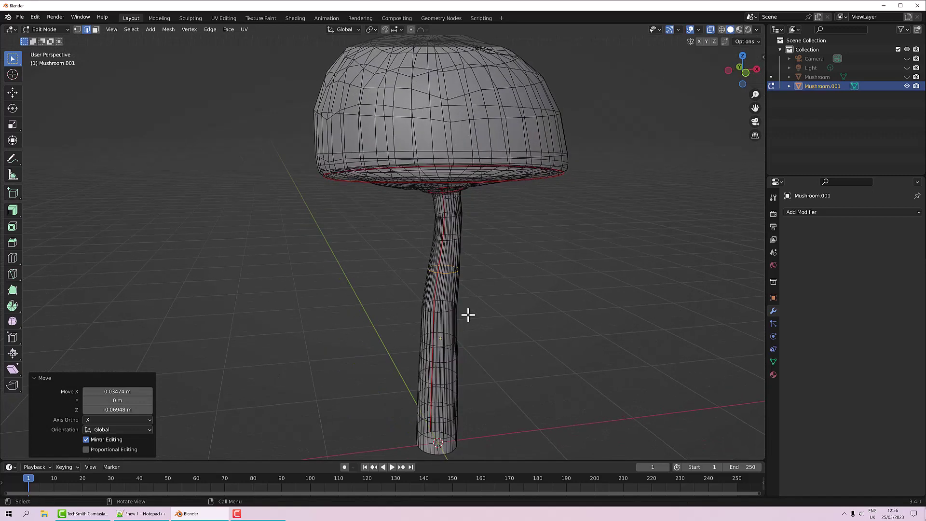
scroll(467, 315, "down", 3)
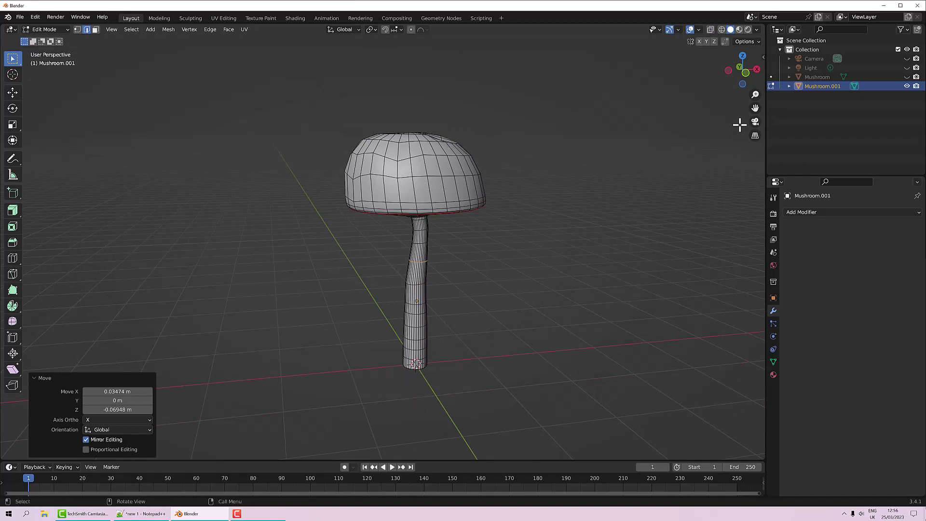
Return to Object Mode, unhide all objects, and leave only the reshaped duplicate mushroom selected
key("Tab")
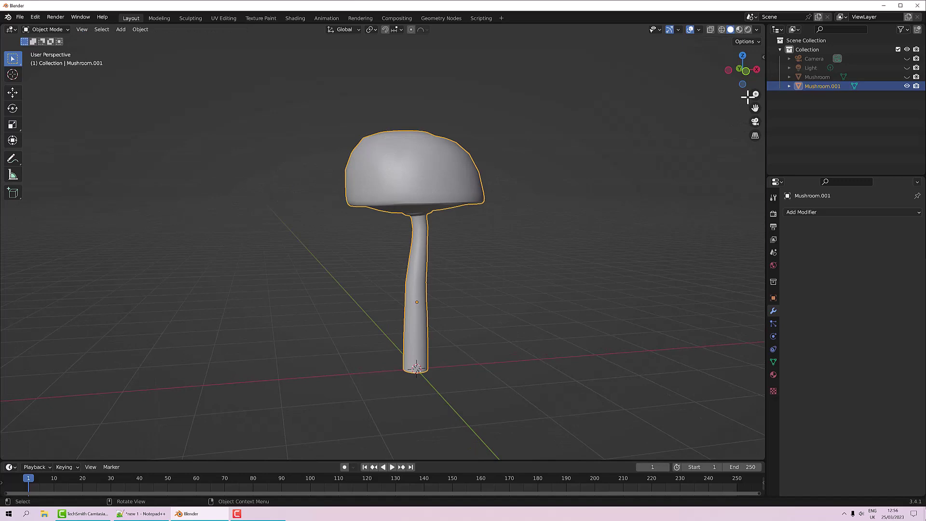
key("alt+h")
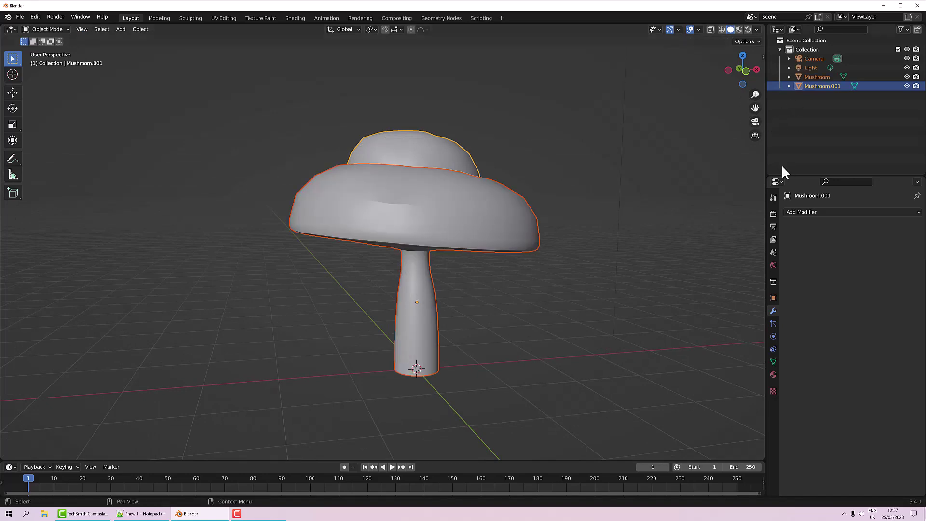
middle_click_drag(752, 173, 483, 125)
left_click(483, 125)
scroll(562, 136, "down", 3)
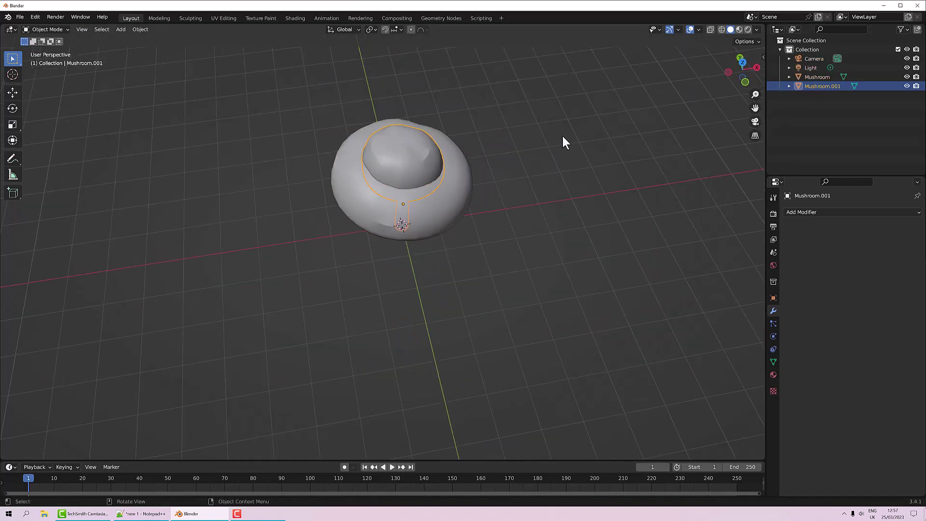
From the top view, move the duplicate beside the original mushroom, about 2.56 m in X and -1.16 m in Y
middle_click_drag(562, 136, 544, 135)
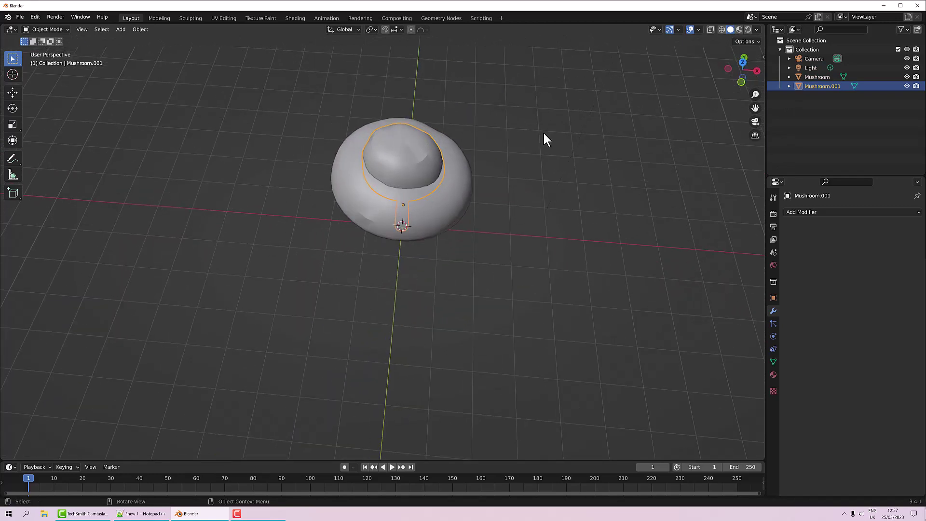
key("ctrl+KP_9")
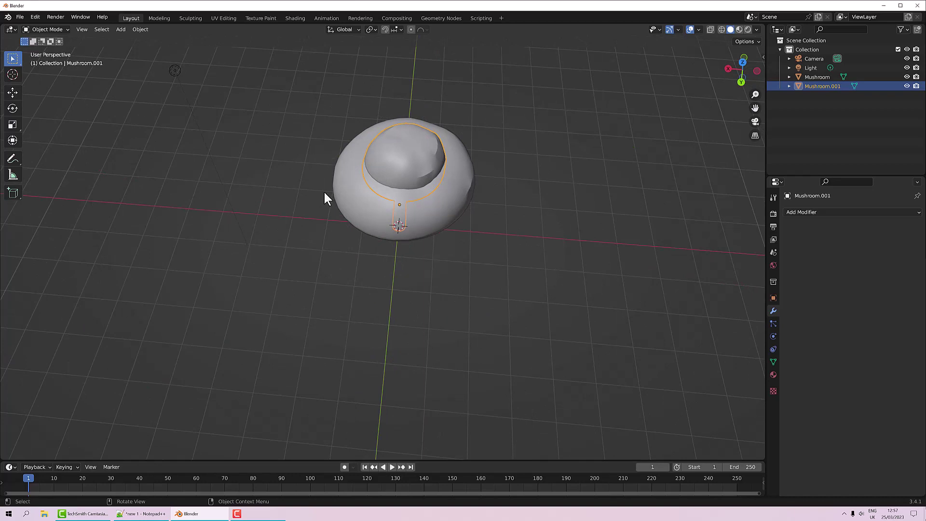
key("grave")
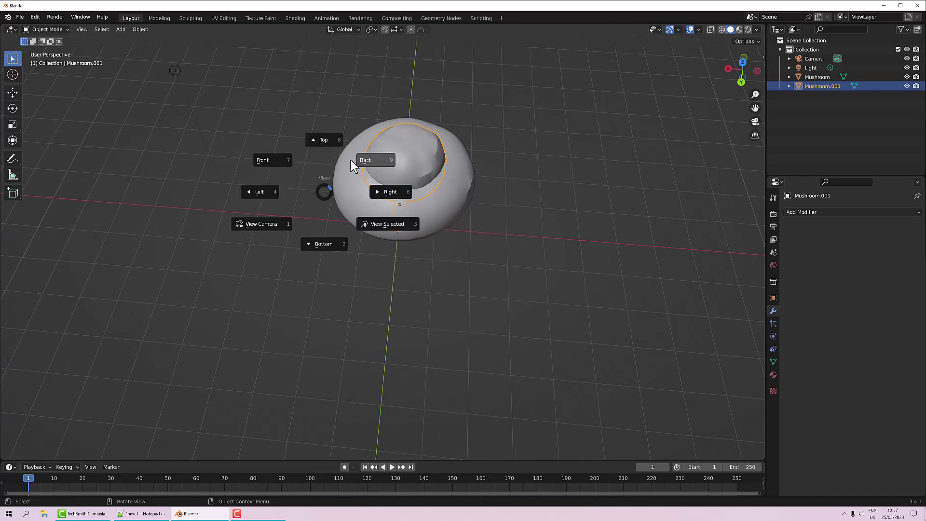
left_click(321, 142)
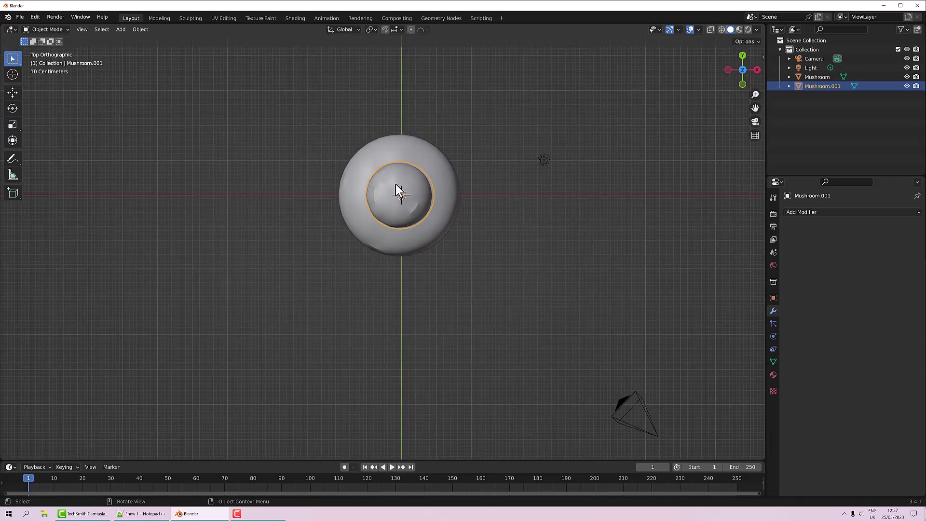
key("g")
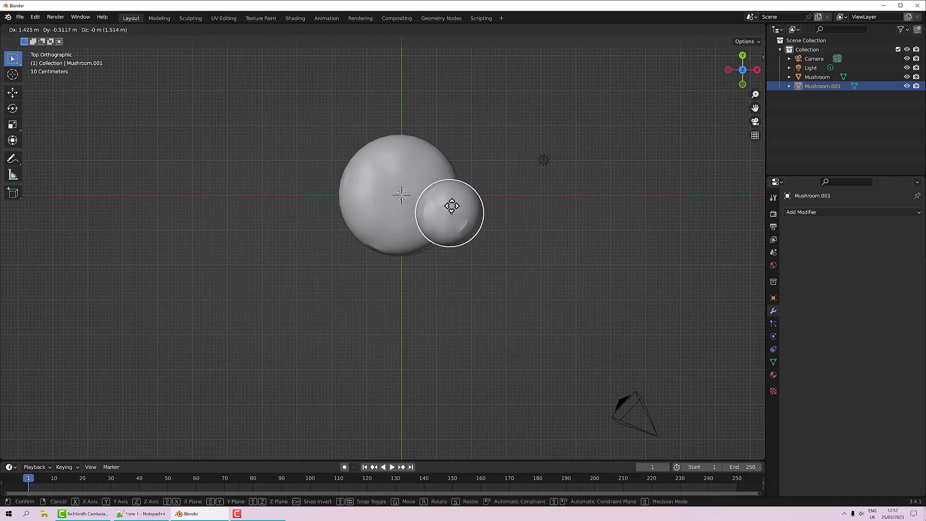
left_click(485, 224)
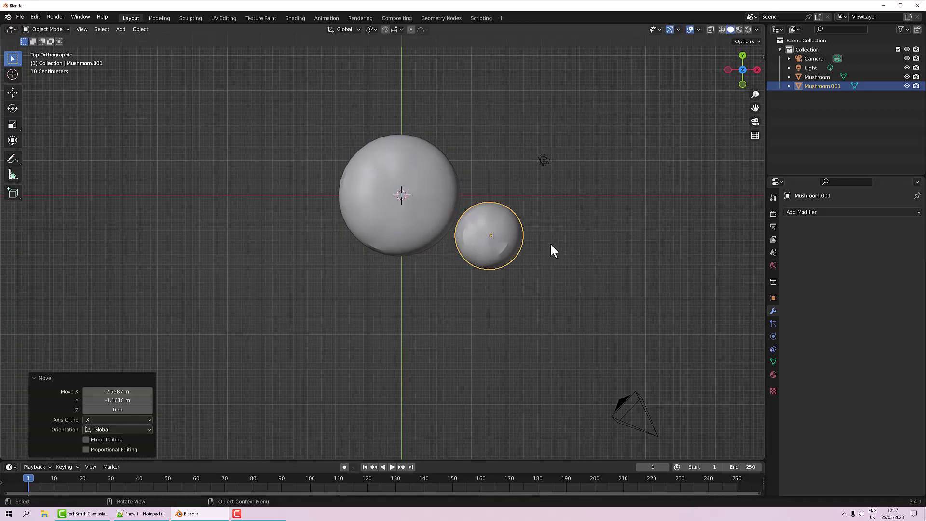
middle_click_drag(564, 251, 628, 155)
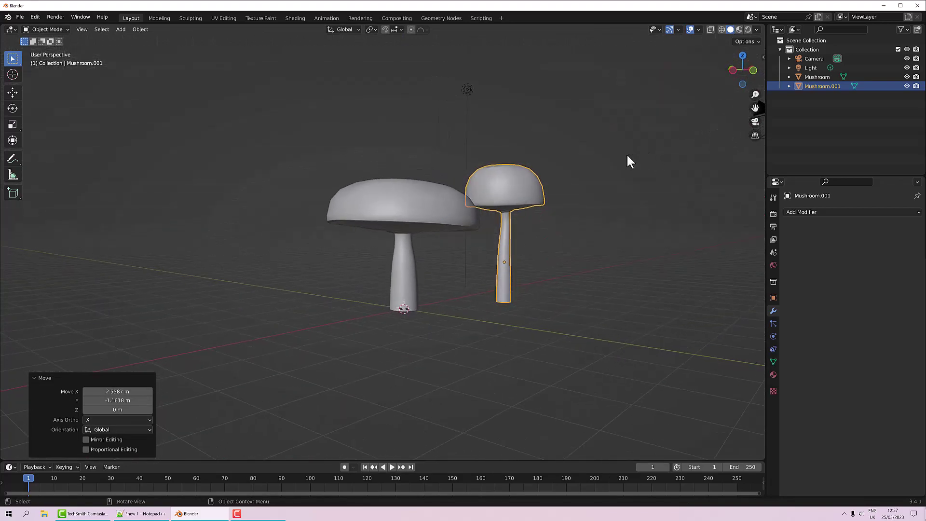